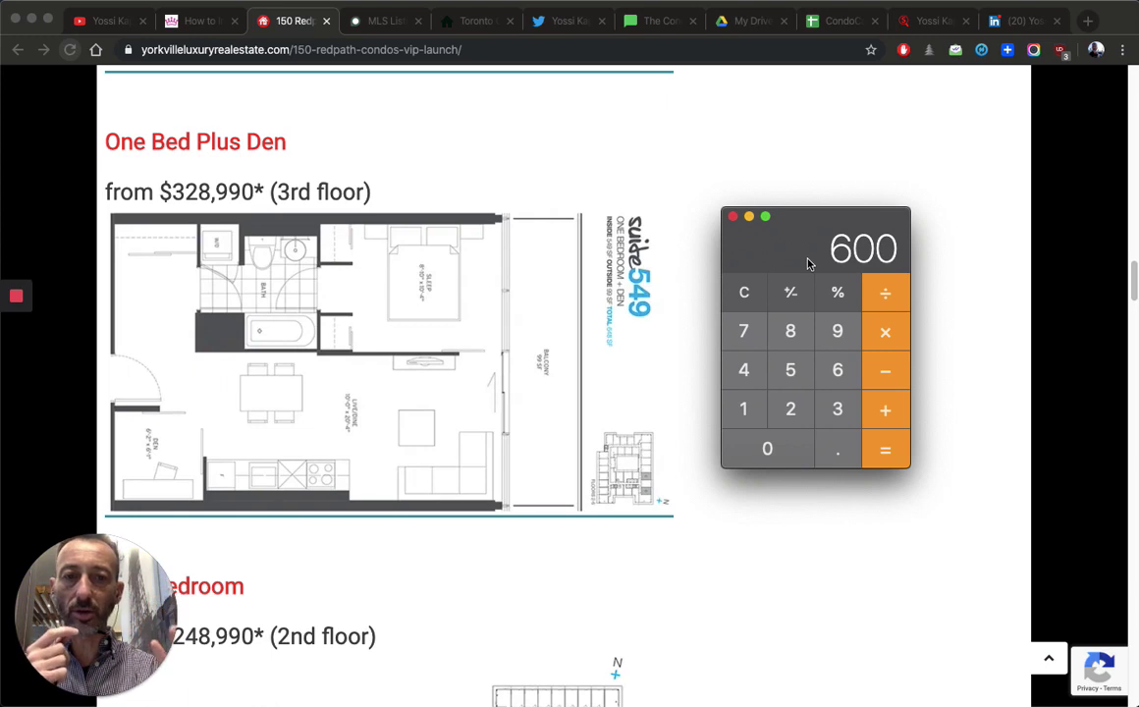
- Calculate 400 × 550 and 330 × 0.2 on the calculator
type("400")
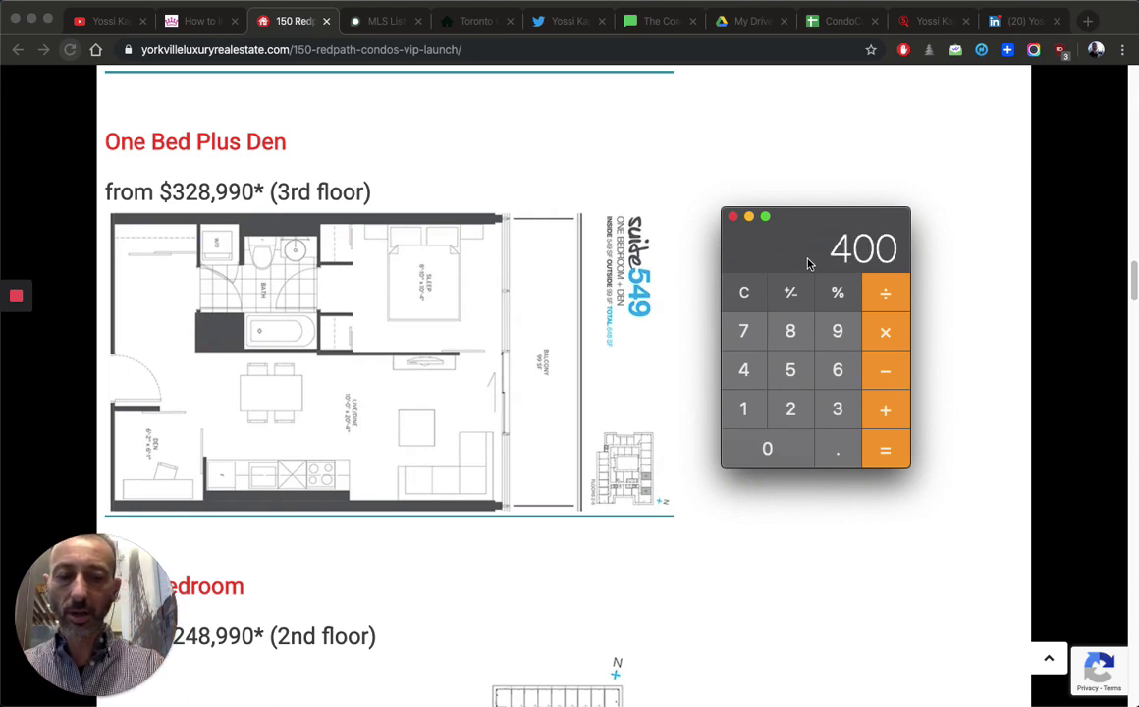
type("*550")
key("Return")
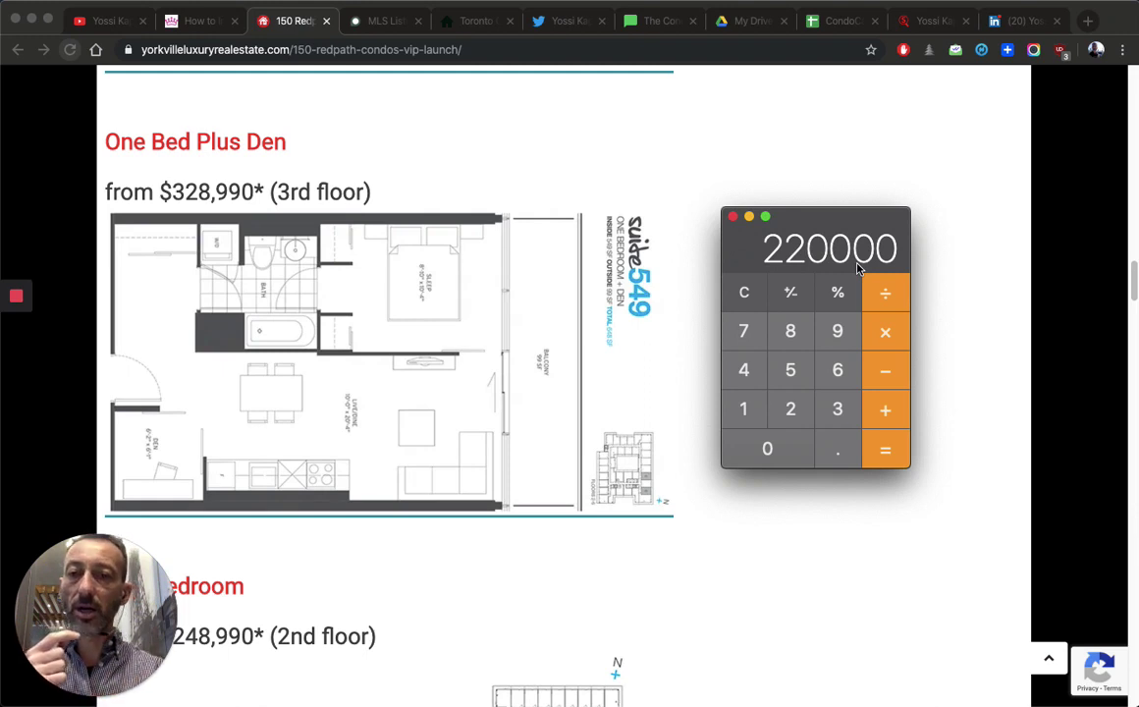
type("330")
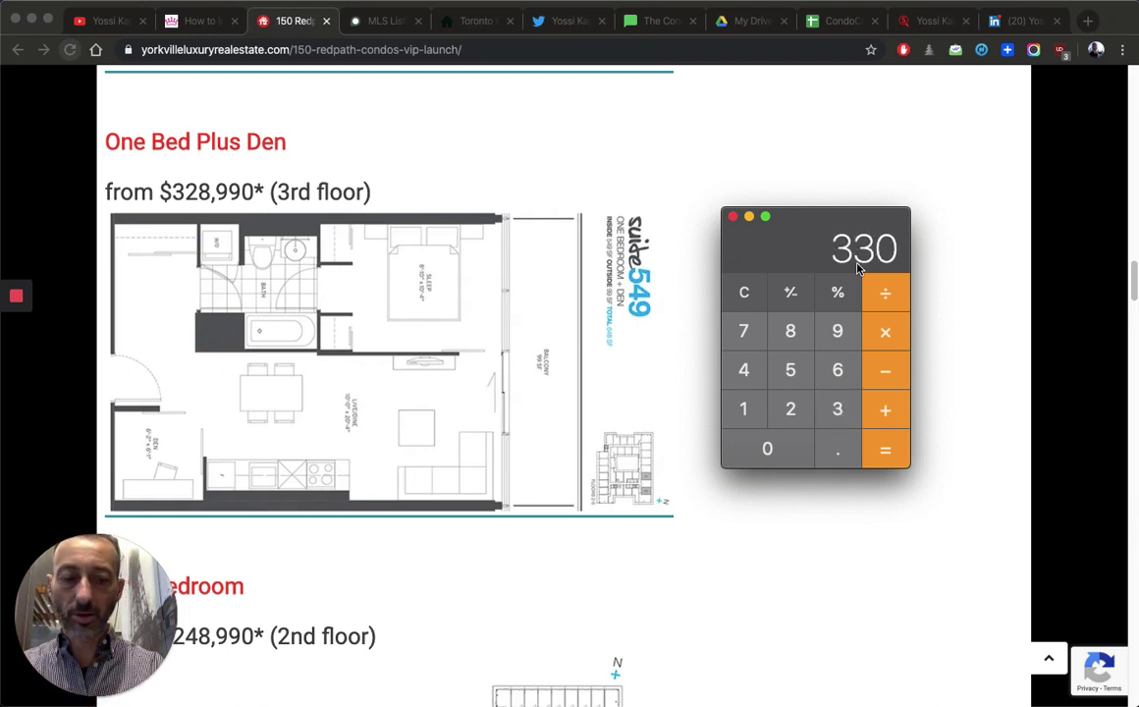
type("*.2=")
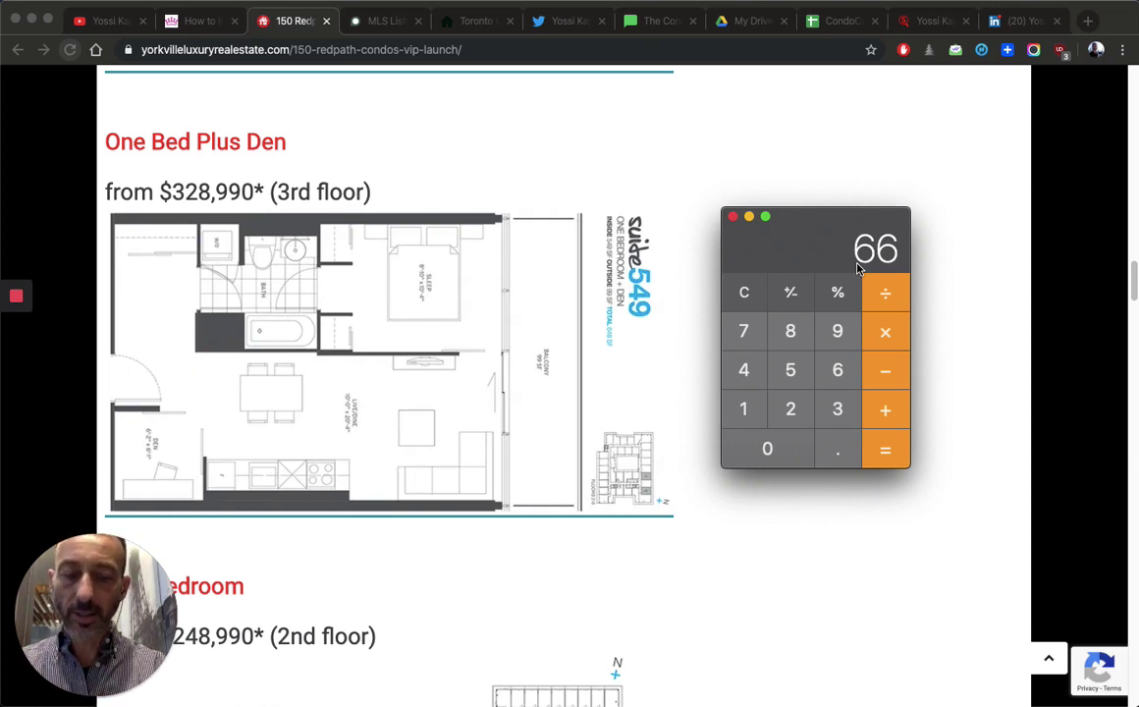
- Multiply 550 by 400 on the calculator and divide the product by 66000
type("550")
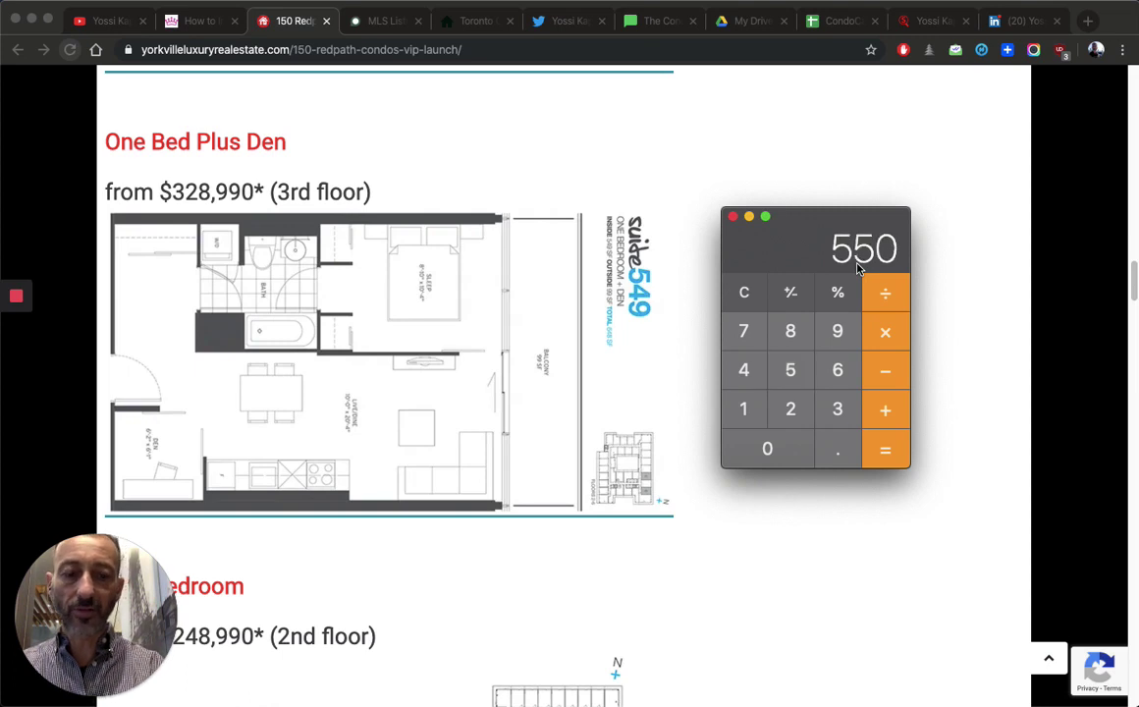
type("*")
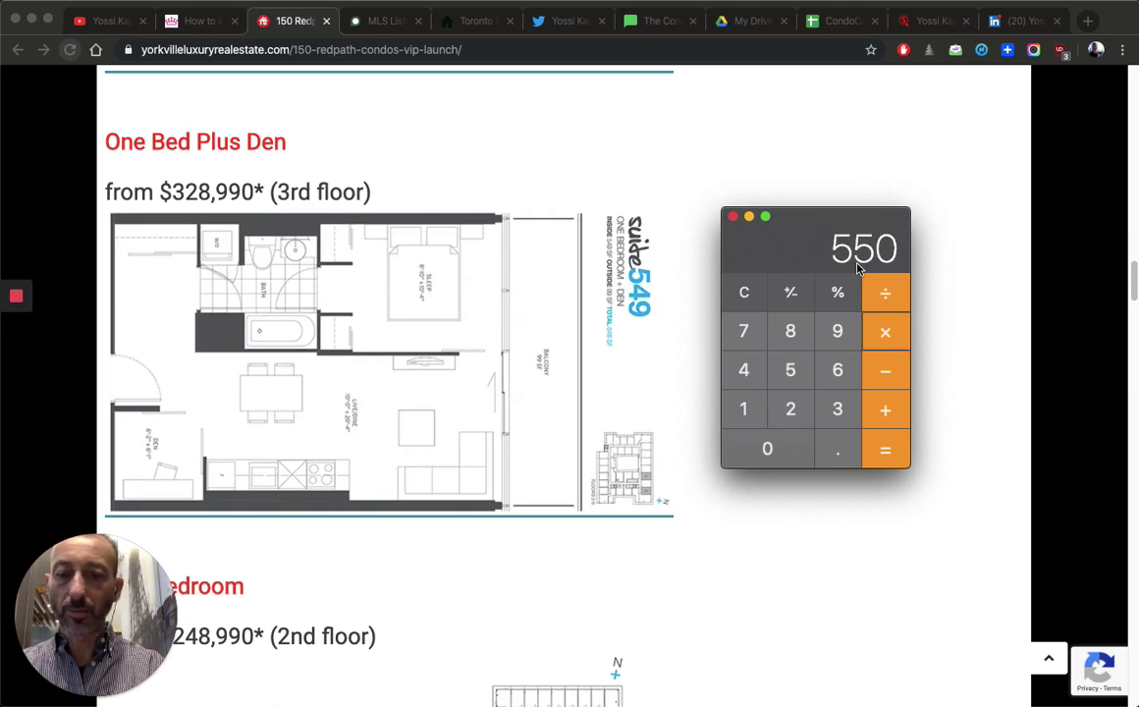
type("400=")
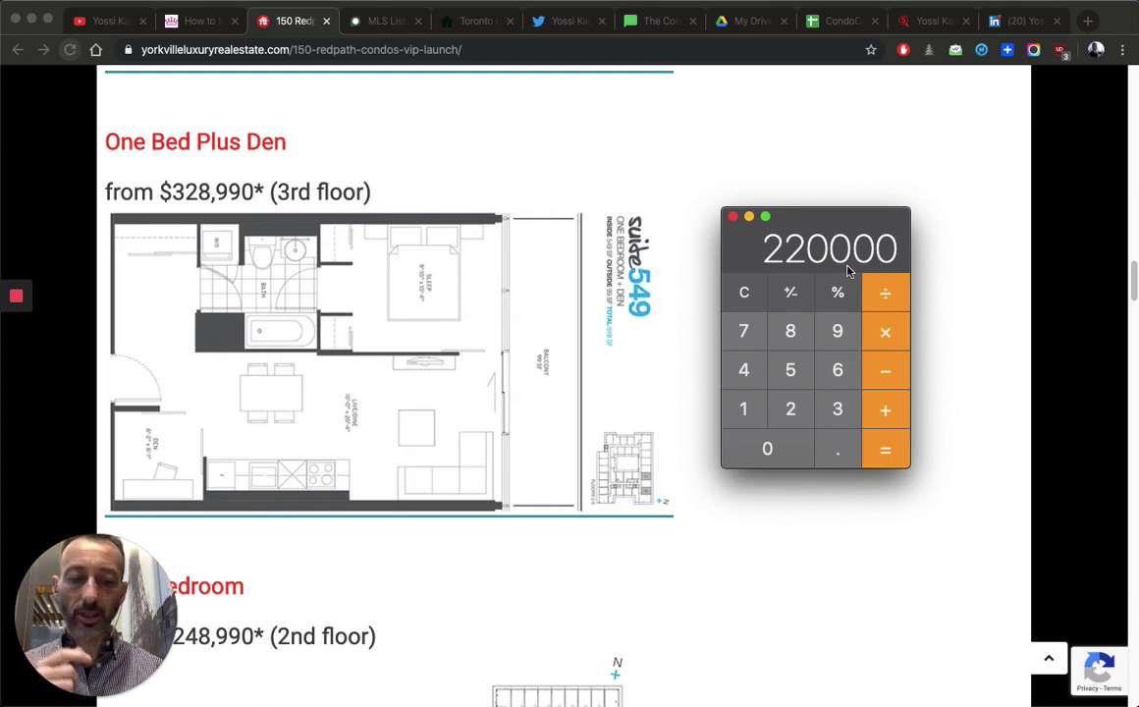
type("66000")
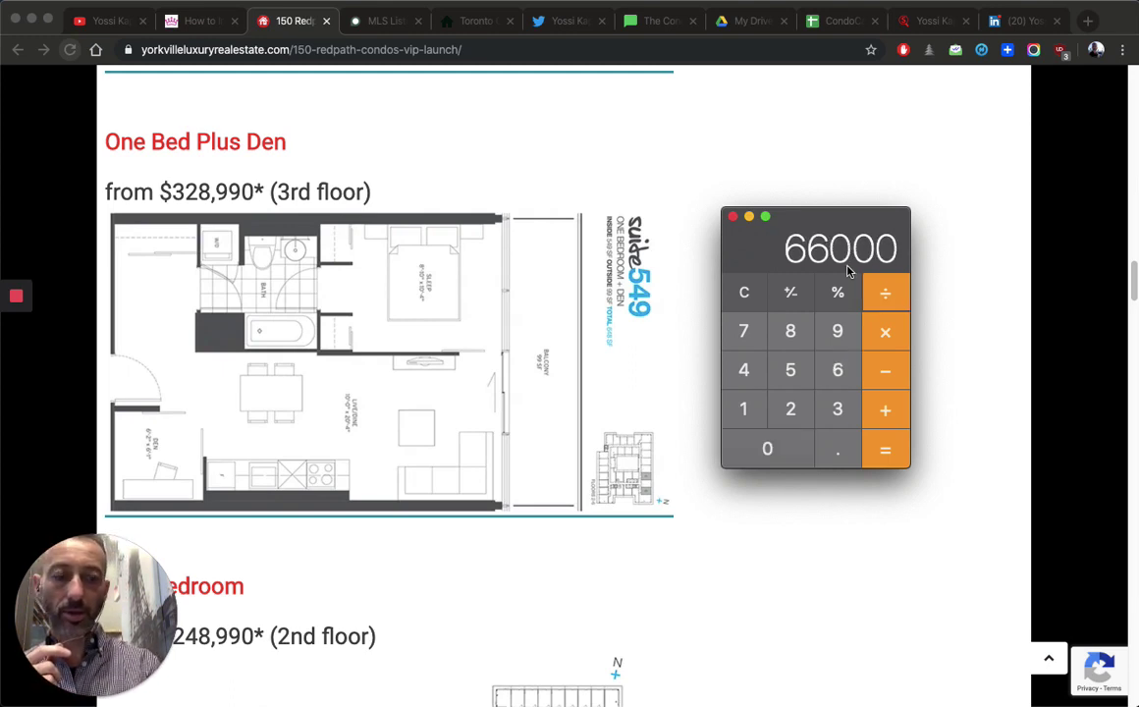
key("Return")
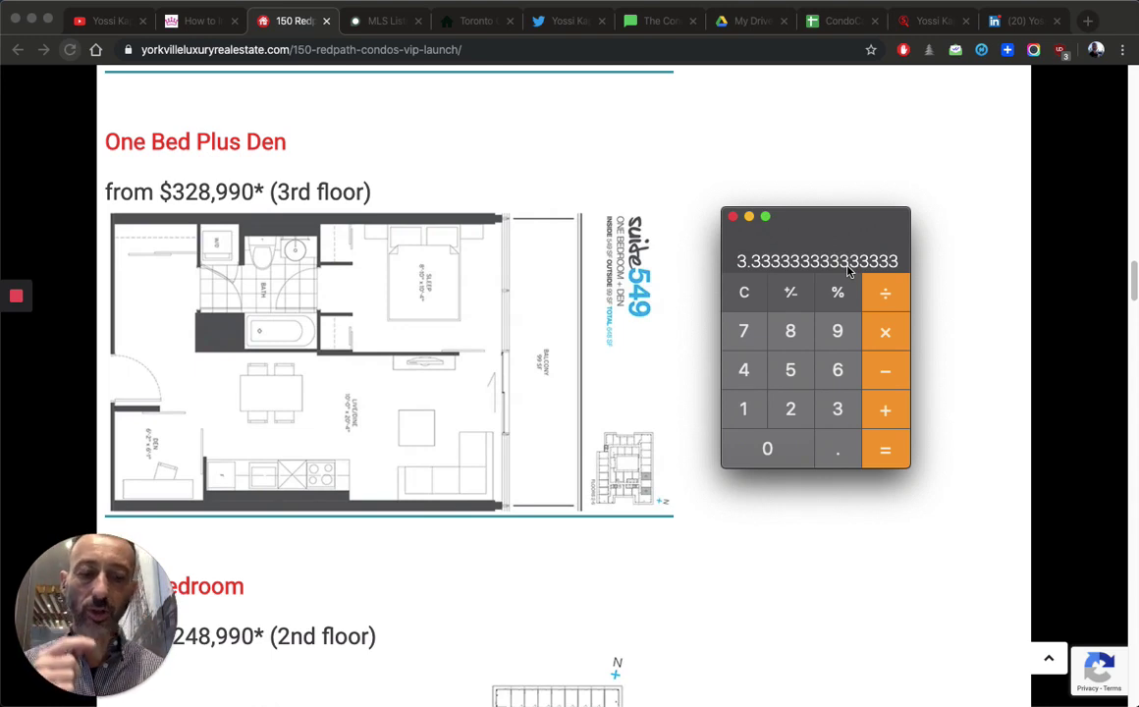
- Divide the calculator's current result by 3
key("slash")
type("3")
key("Return")
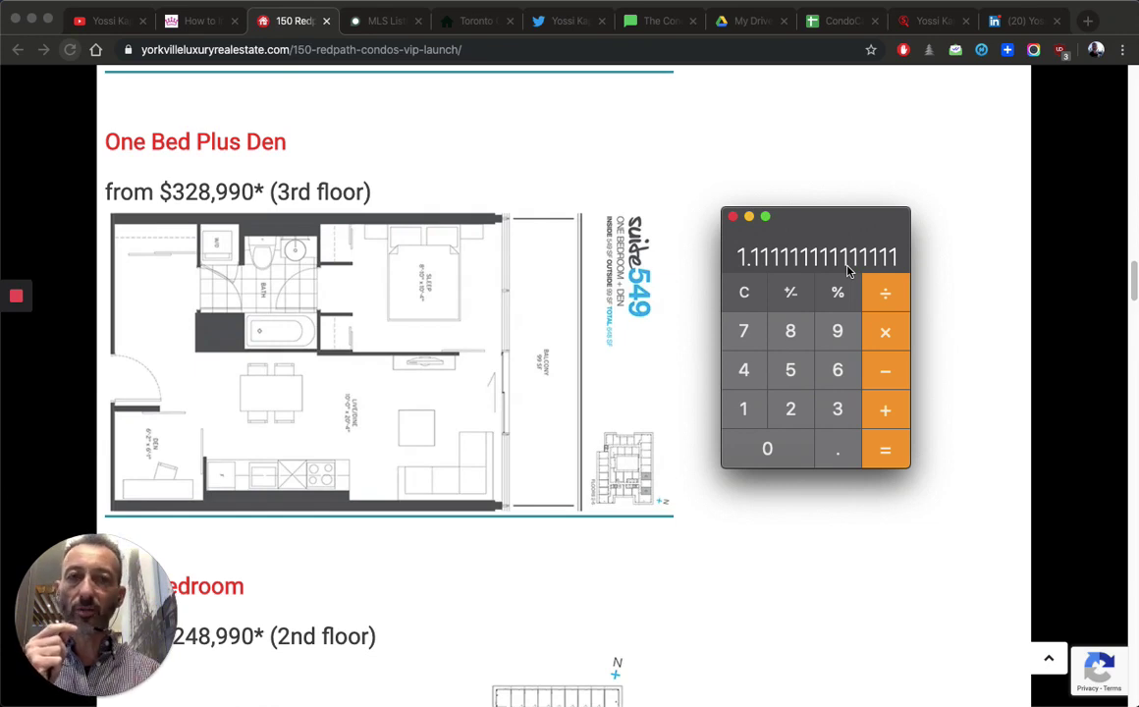
- Switch to the CondoCalculator spreadsheet and set the Toronto Downtown unit's indoor area to 549 sqft
left_click(655, 21)
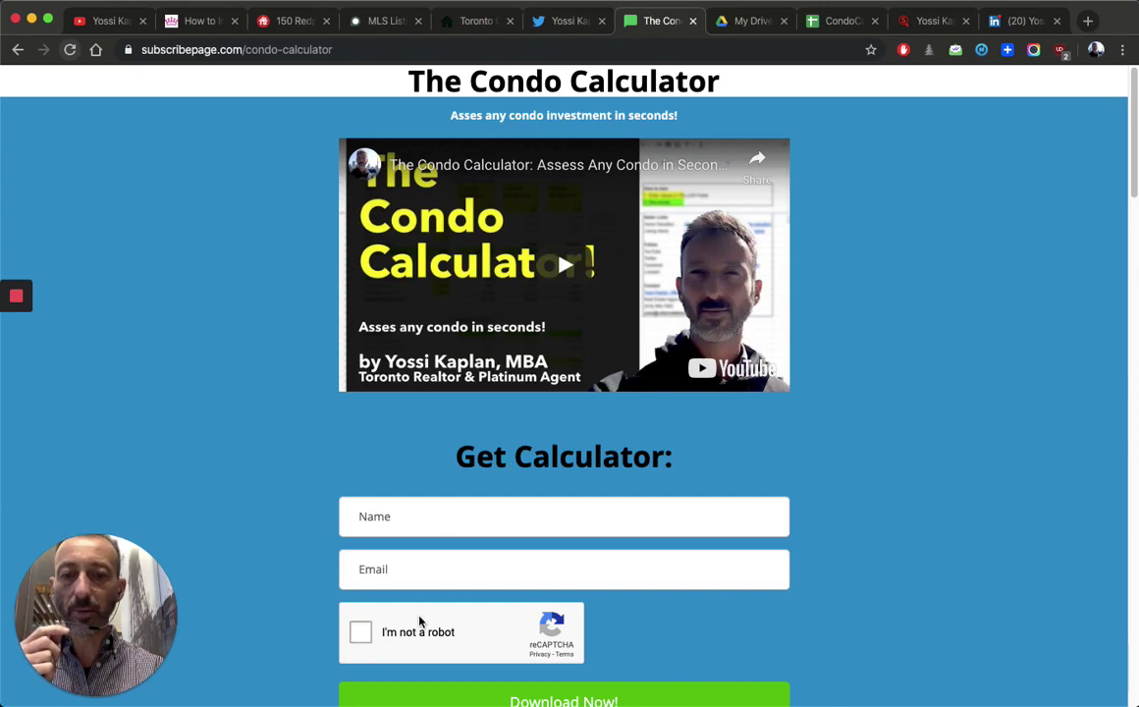
left_click(831, 21)
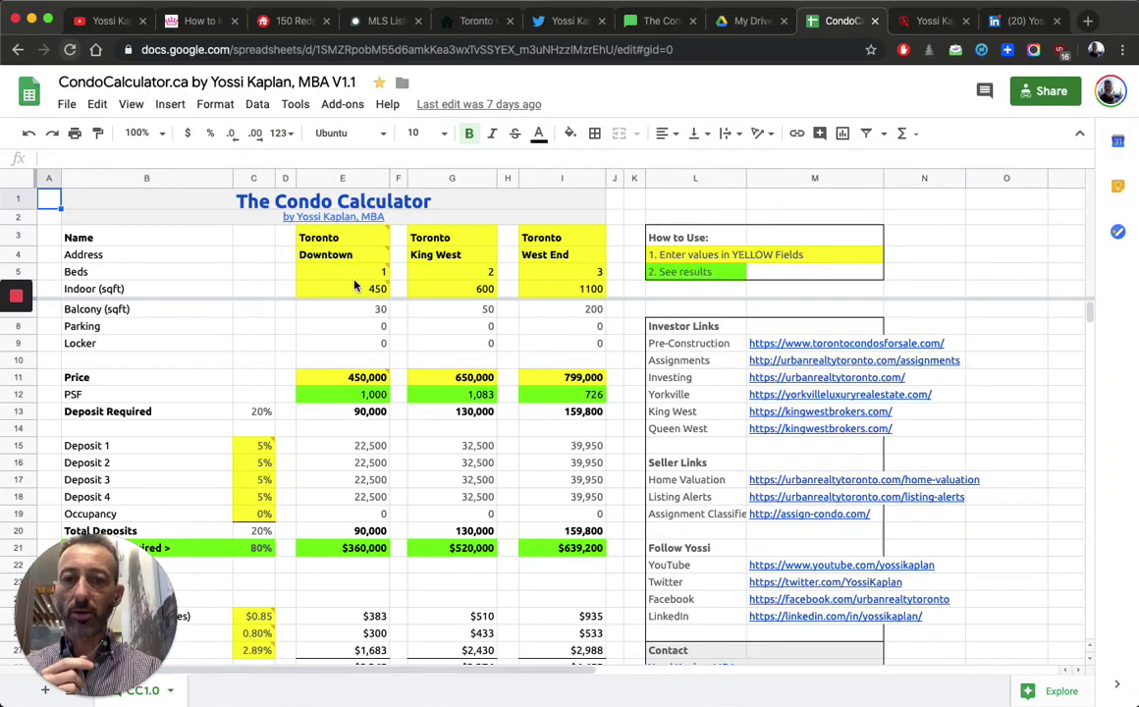
left_click(352, 289)
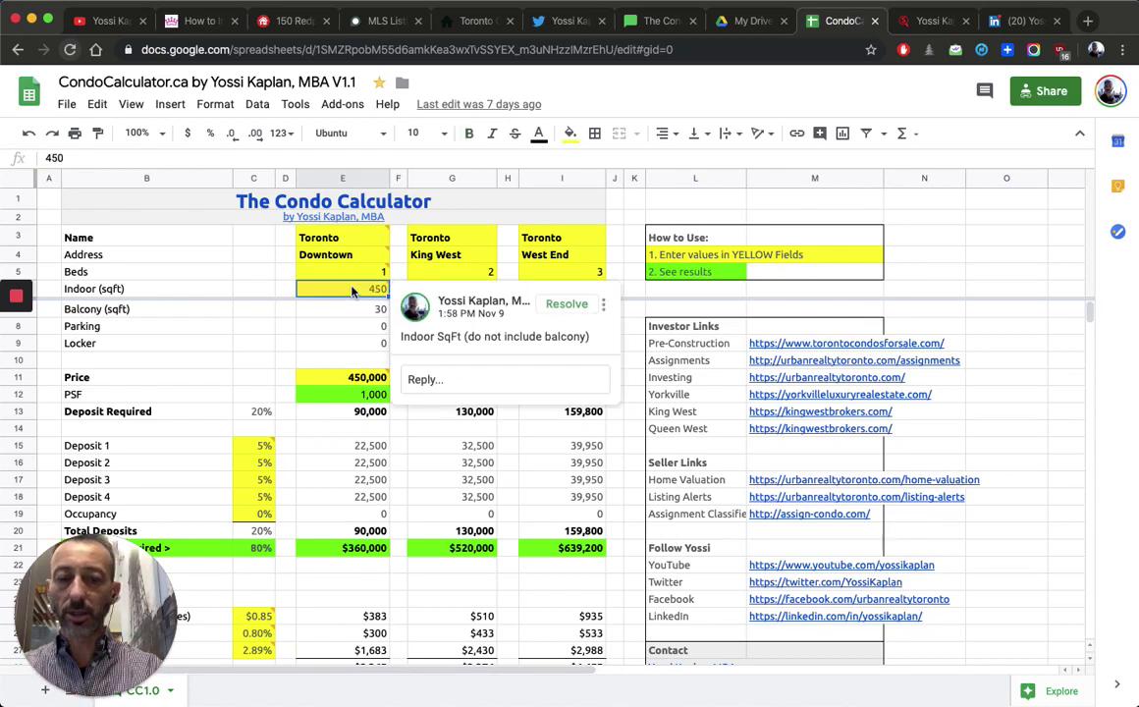
type("549")
key("Return")
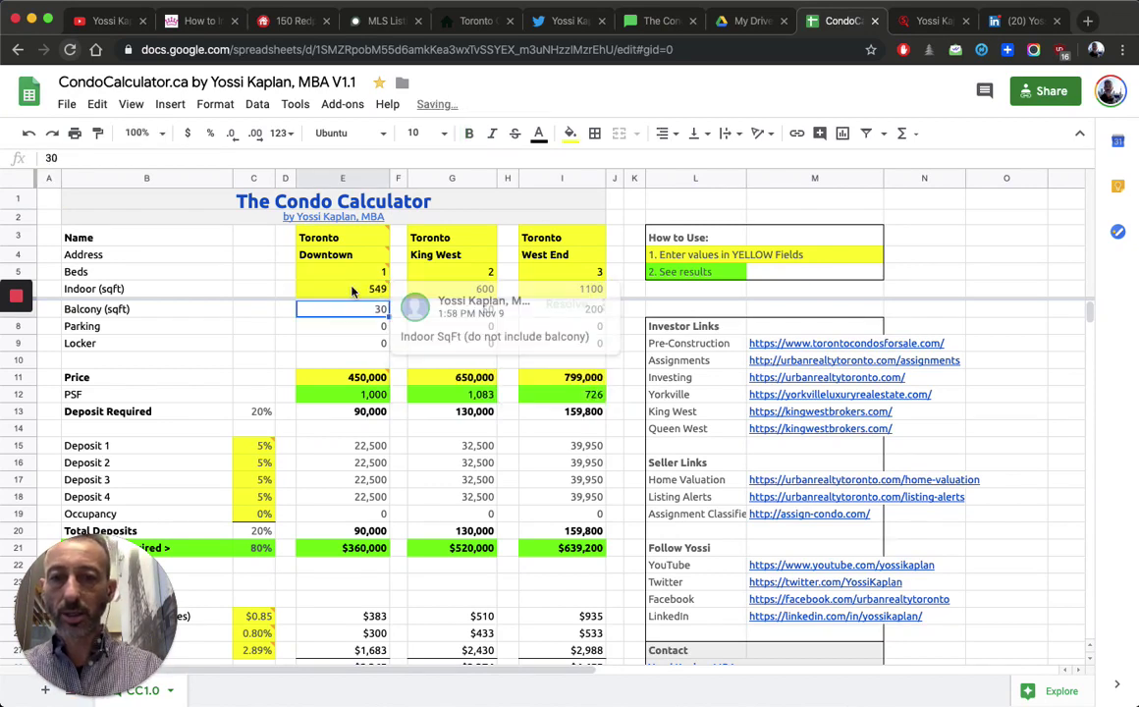
- Set the Toronto Downtown unit's price to 330,000
left_click(356, 382)
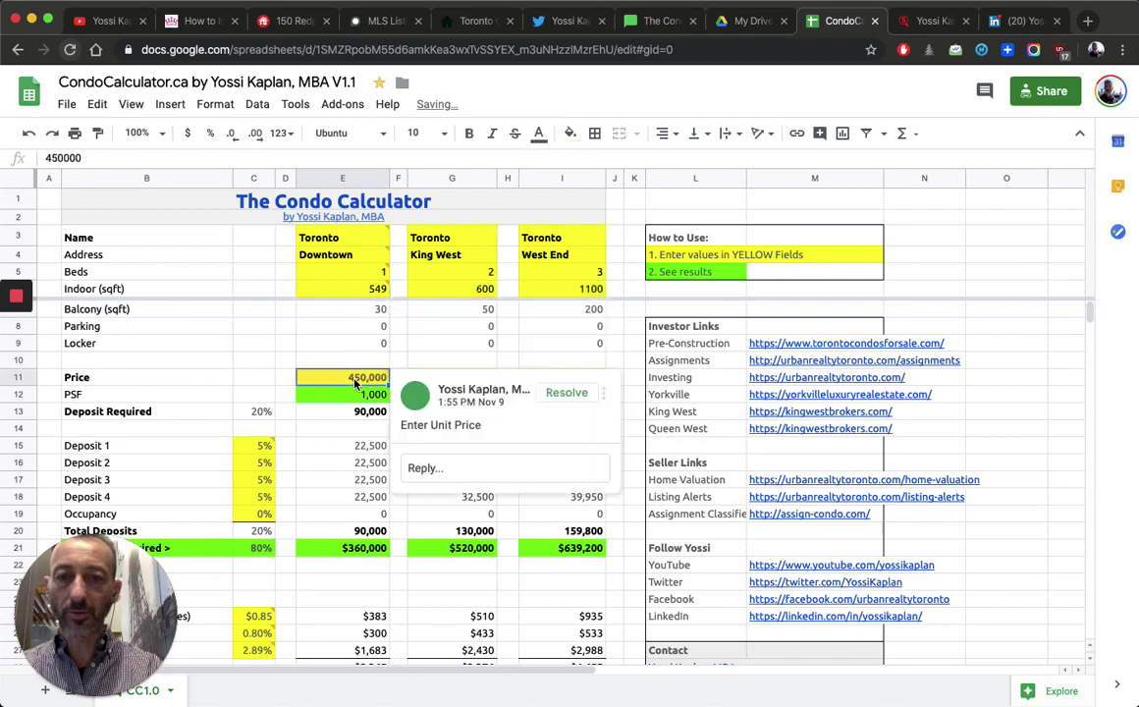
type("330000")
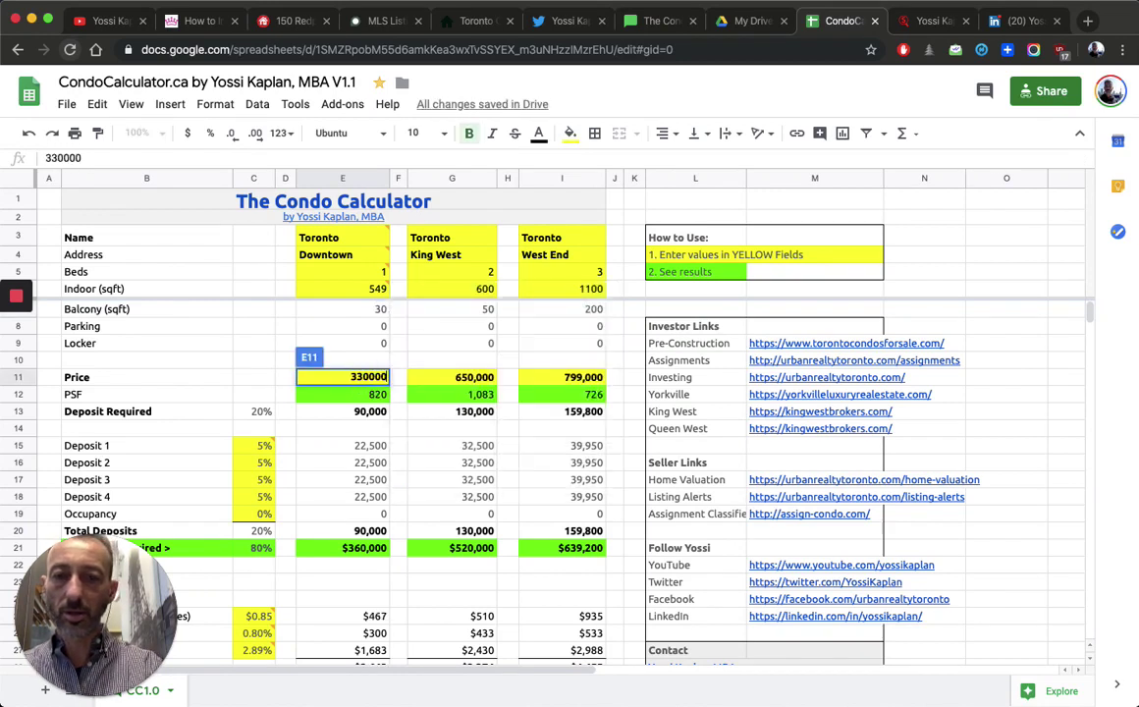
key("Tab")
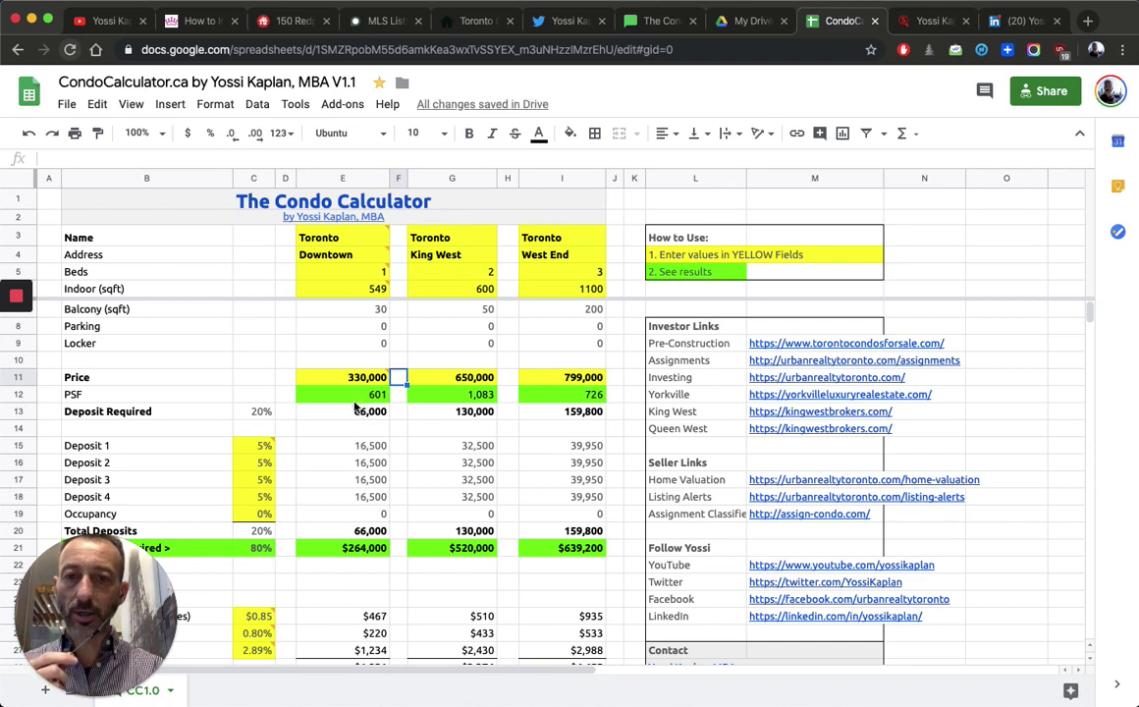
- Set the Toronto Downtown unit's price to the exact listed amount of 328,990
left_click(343, 377)
type("3")
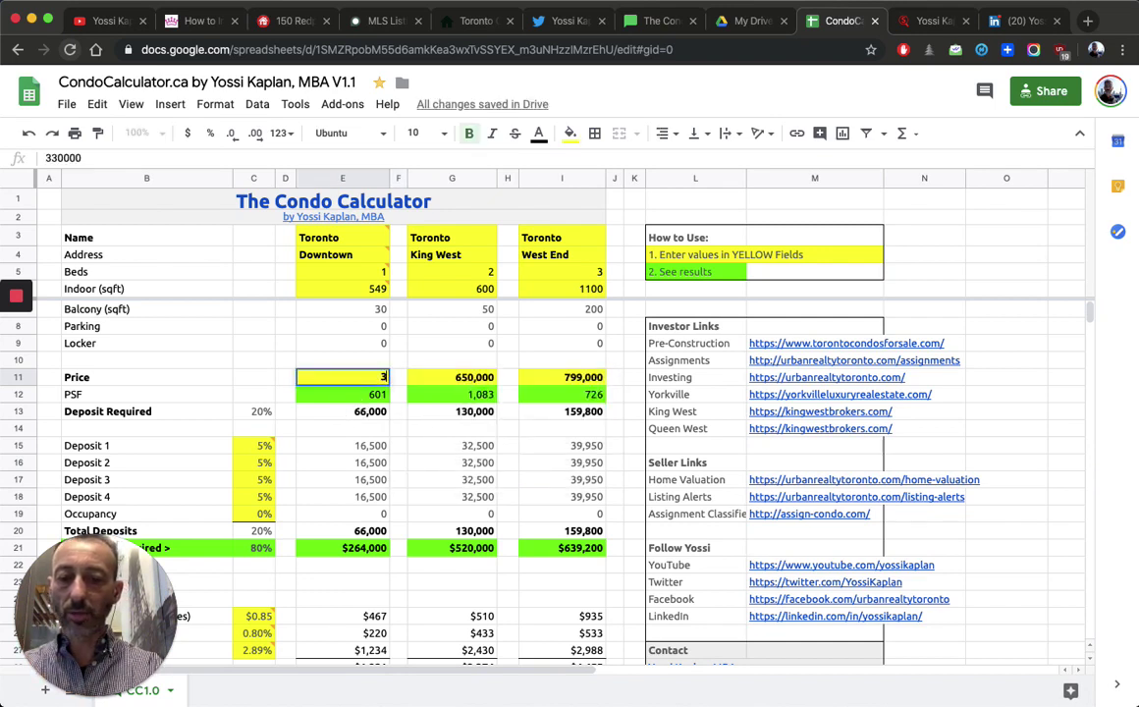
type("28,990")
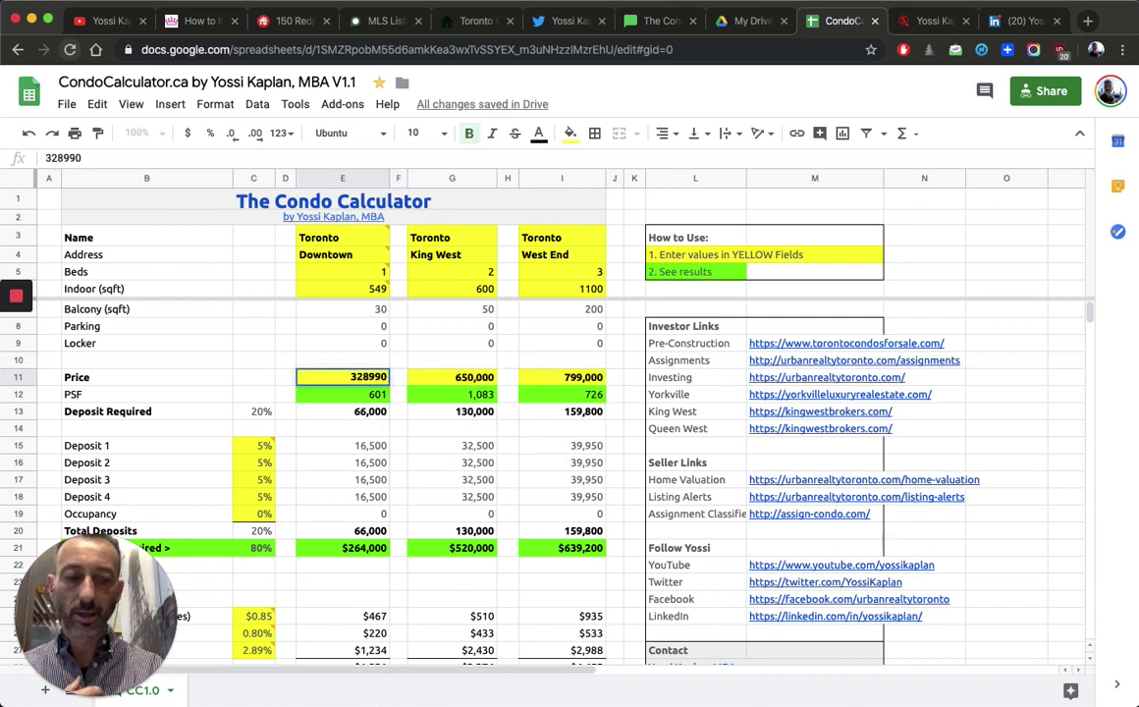
key("Return")
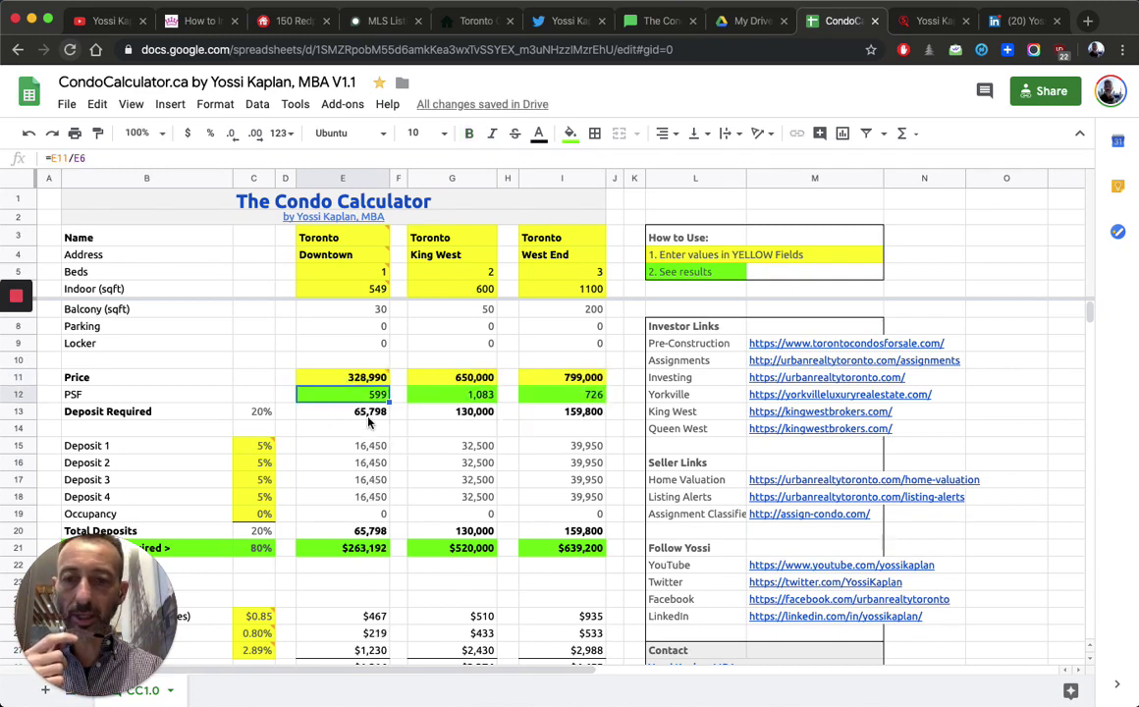
- Examine the Toronto Downtown unit's mortgage, monthly expenses and cashflow analysis
scroll(369, 420, "down", 5)
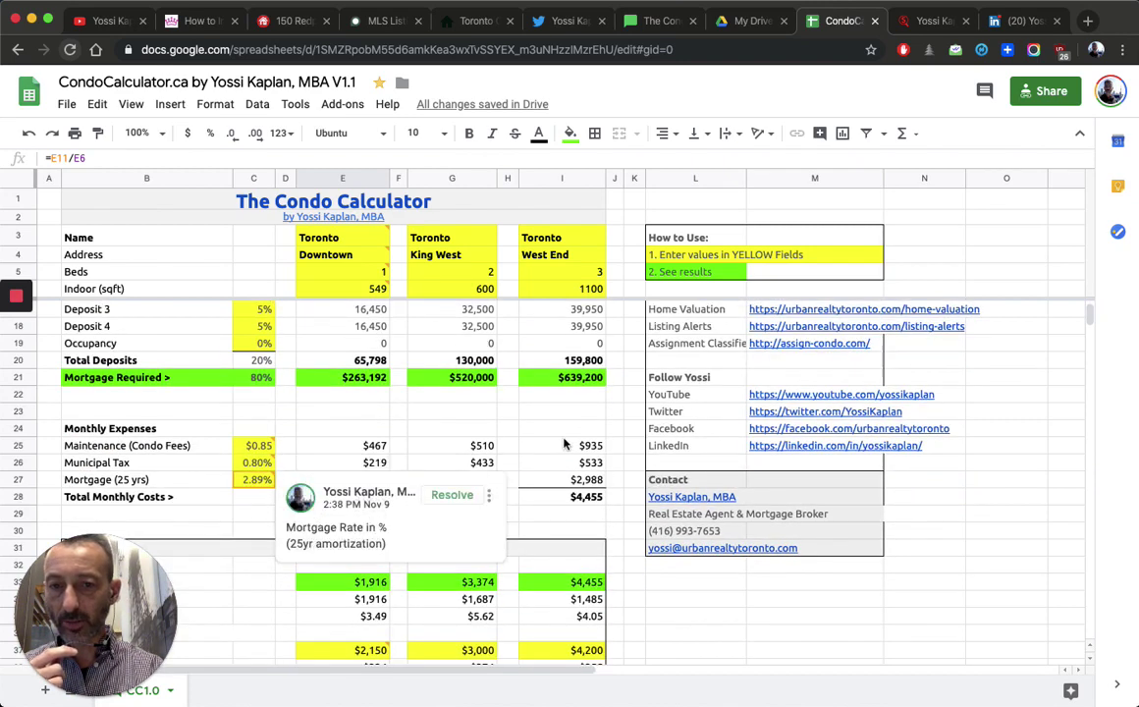
scroll(415, 561, "down", 1)
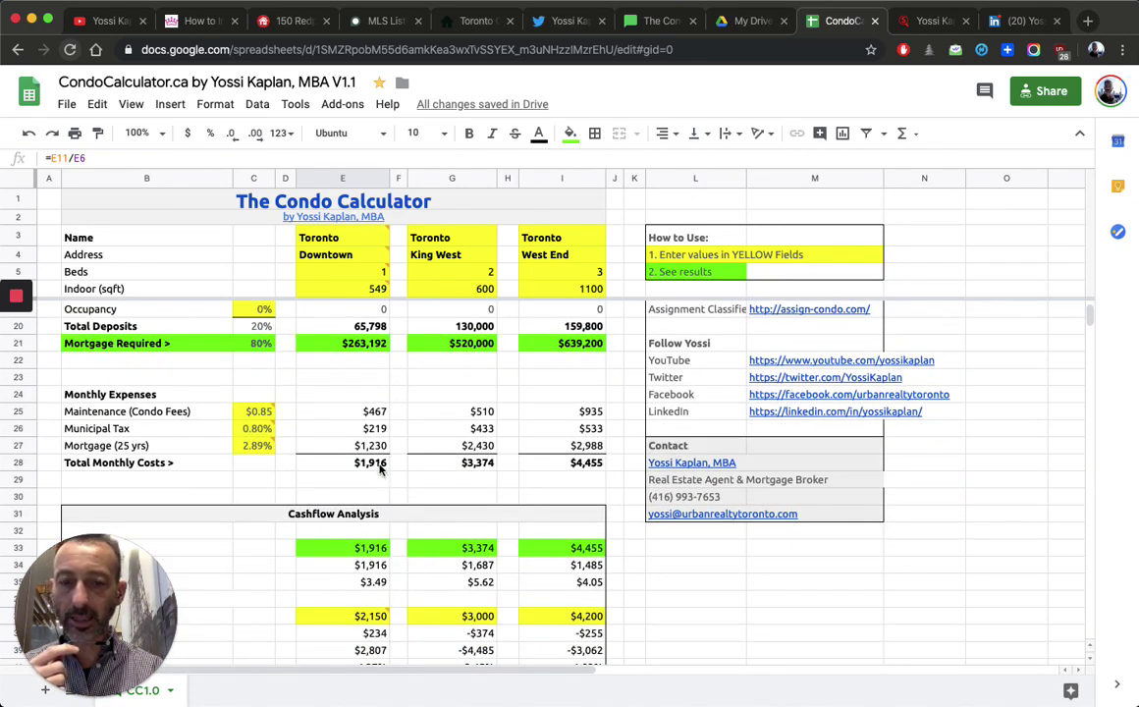
scroll(380, 470, "down", 1)
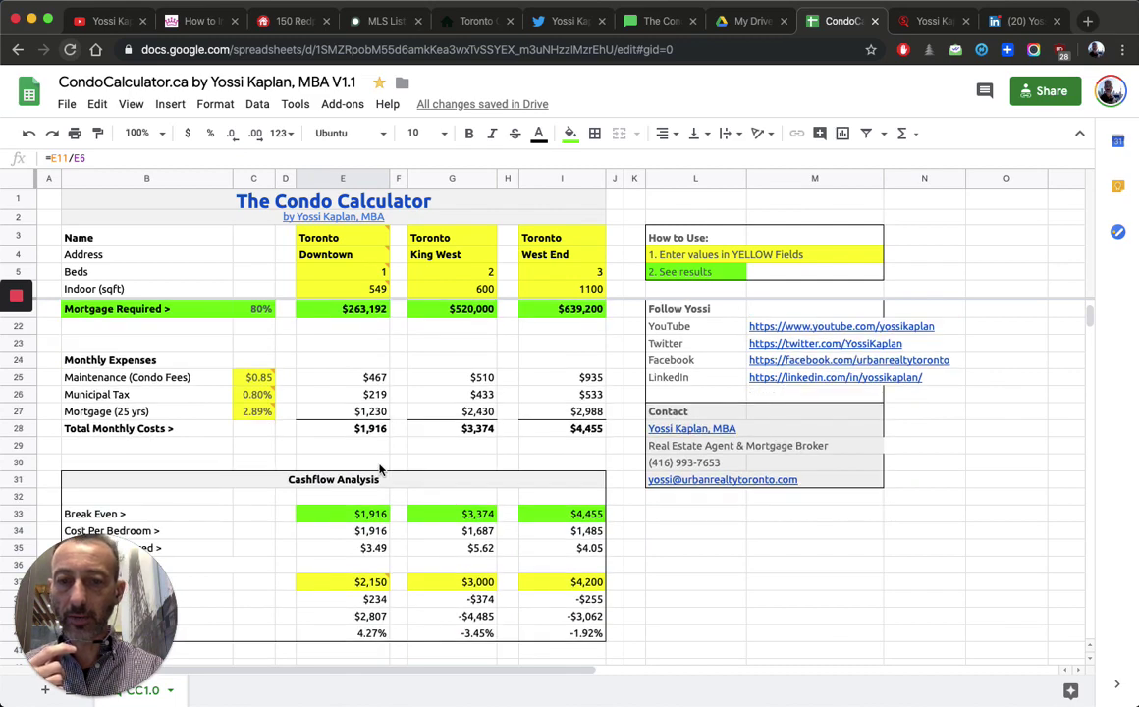
scroll(380, 469, "down", 3)
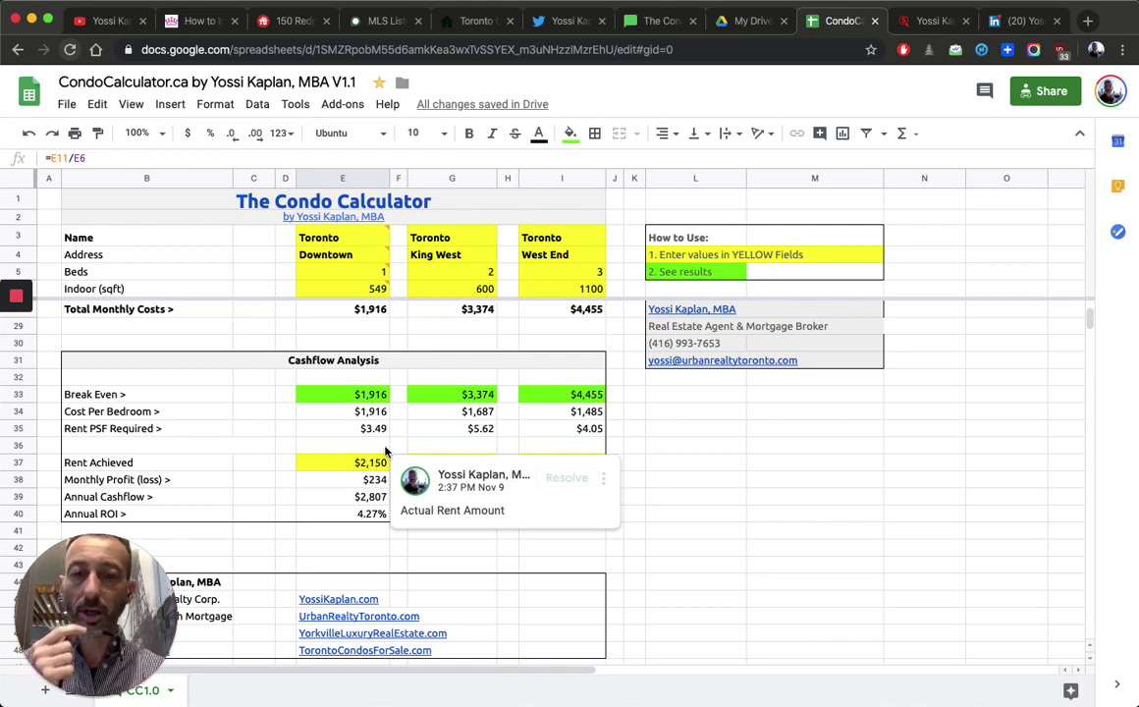
scroll(373, 456, "up", 10)
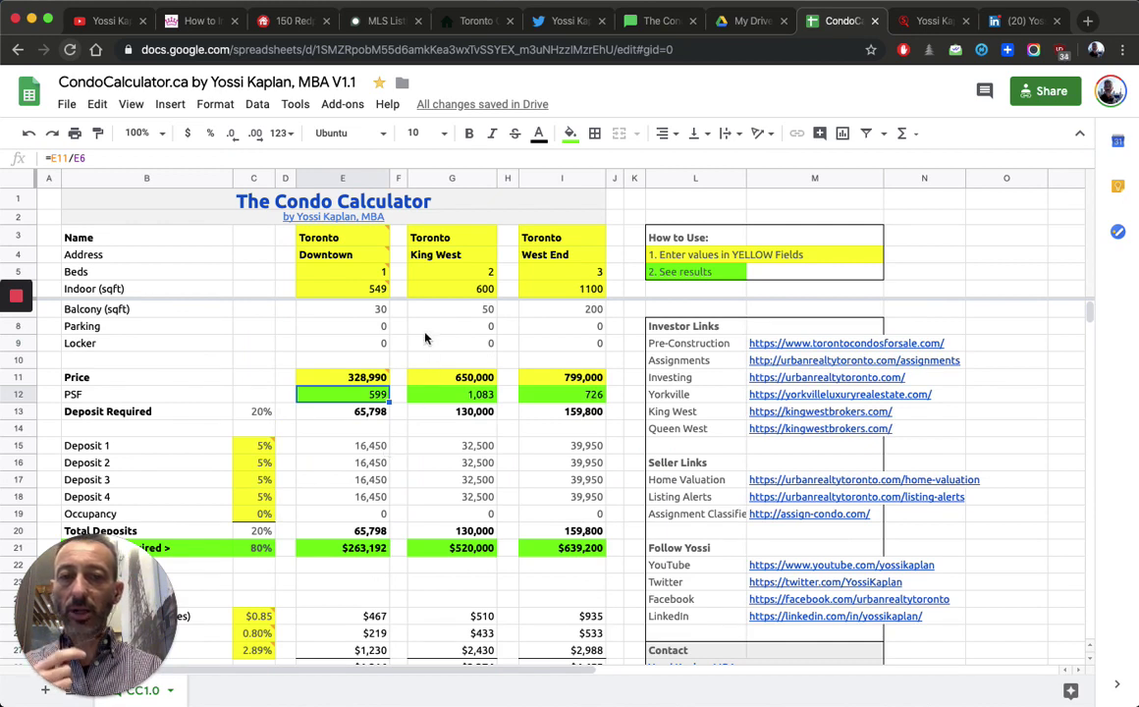
- Set the Toronto King West unit's indoor area to 549 sqft and its price to 500,000
left_click(470, 291)
type("549")
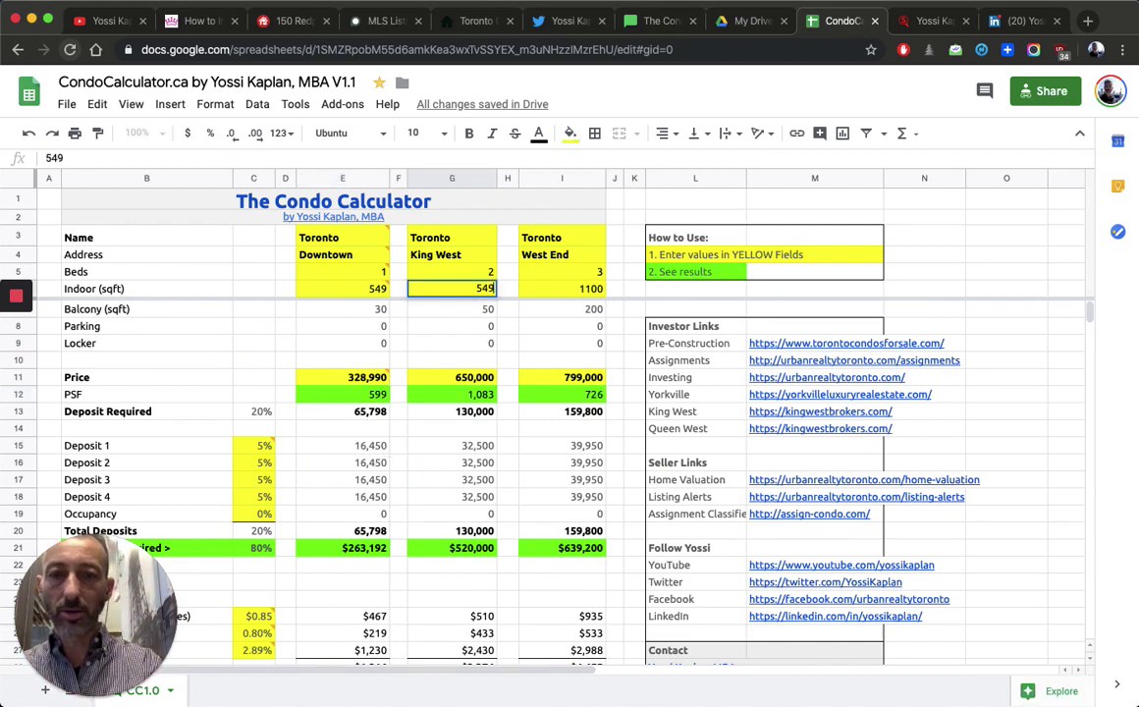
key("Return")
left_click(473, 379)
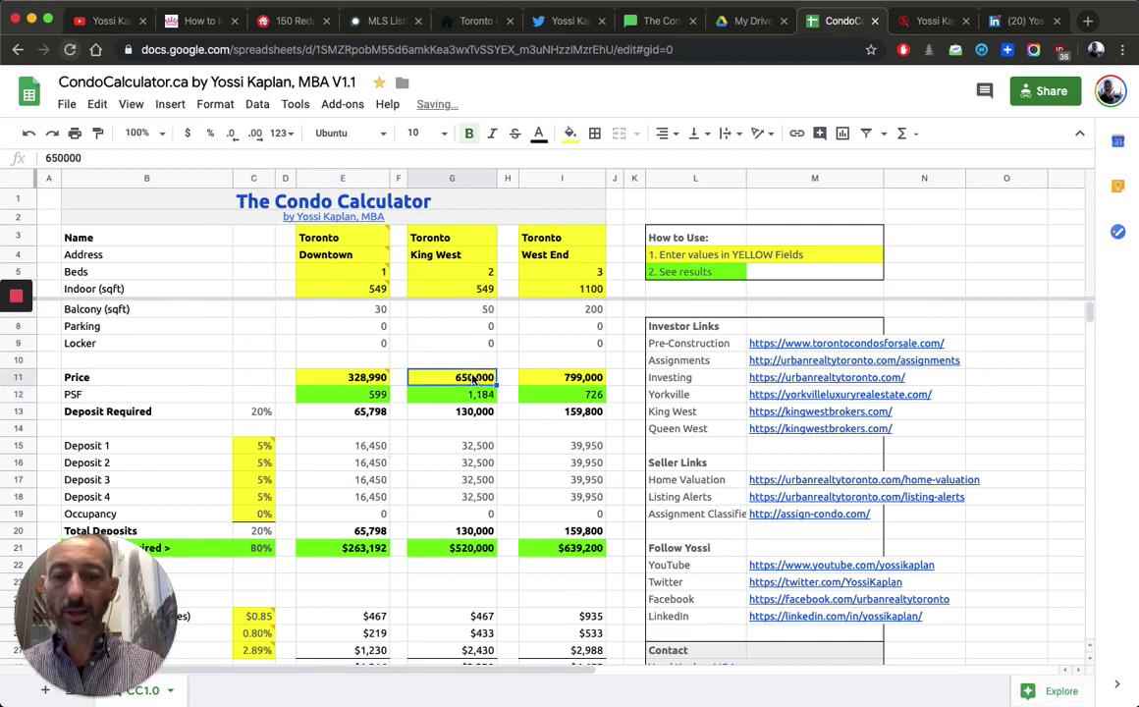
type("500000")
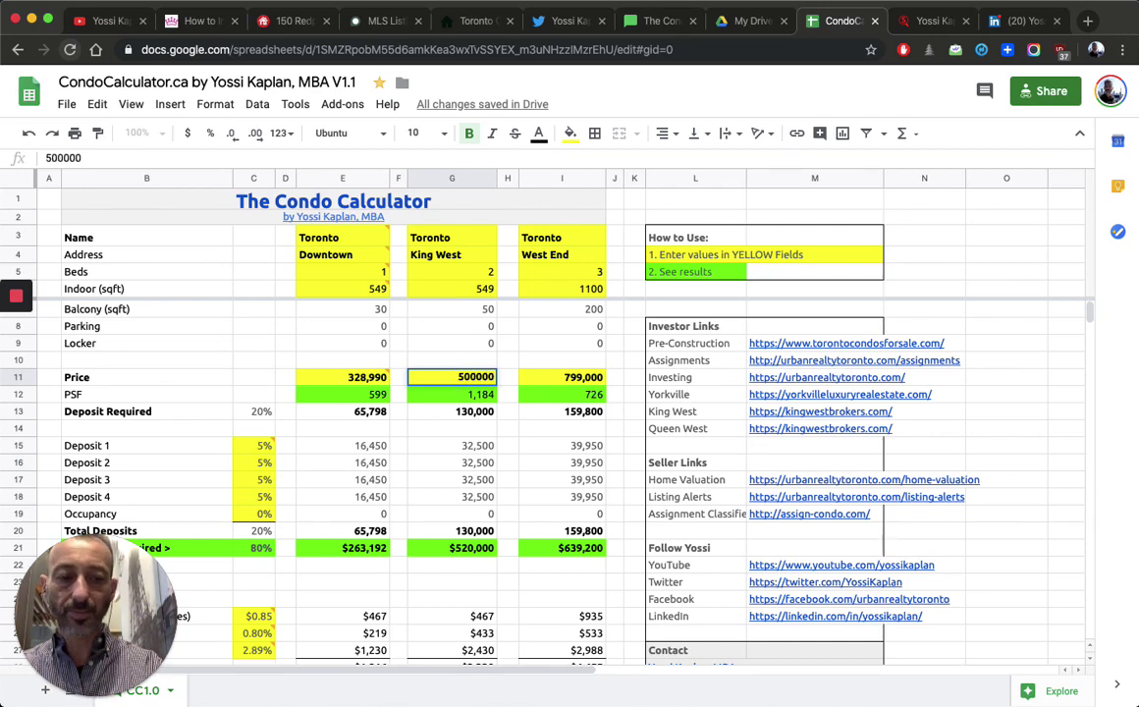
key("Return")
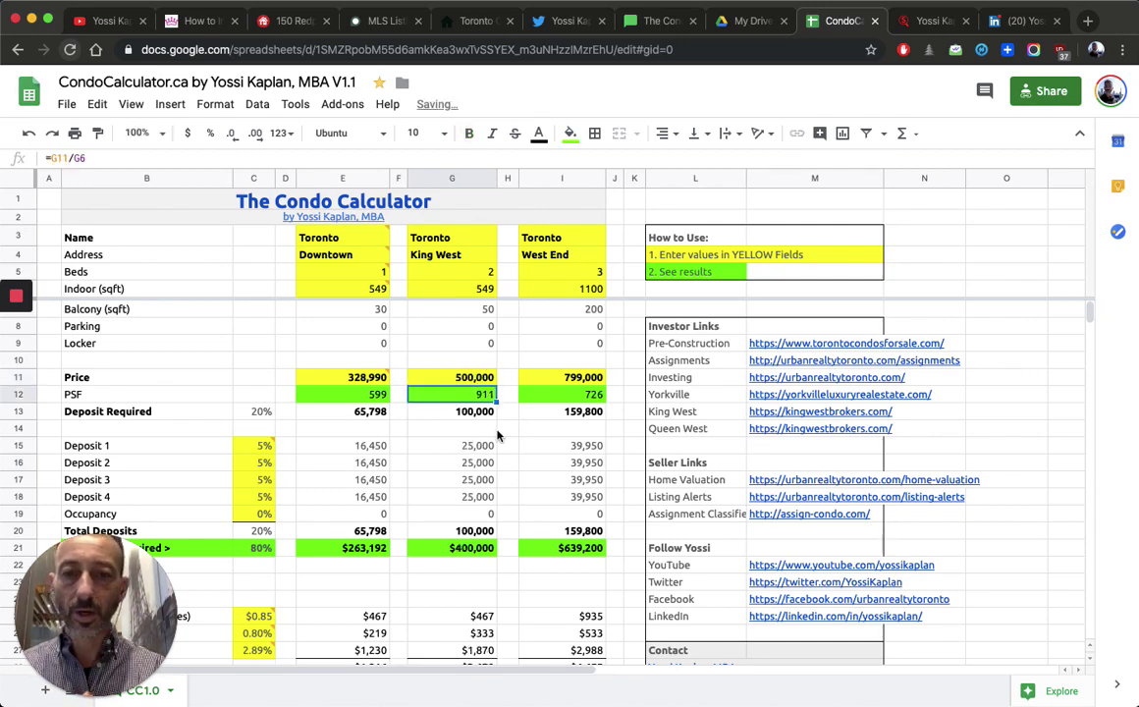
- Set the Toronto King West unit's achieved rent to 2,150 in the cashflow analysis
scroll(509, 475, "down", 3)
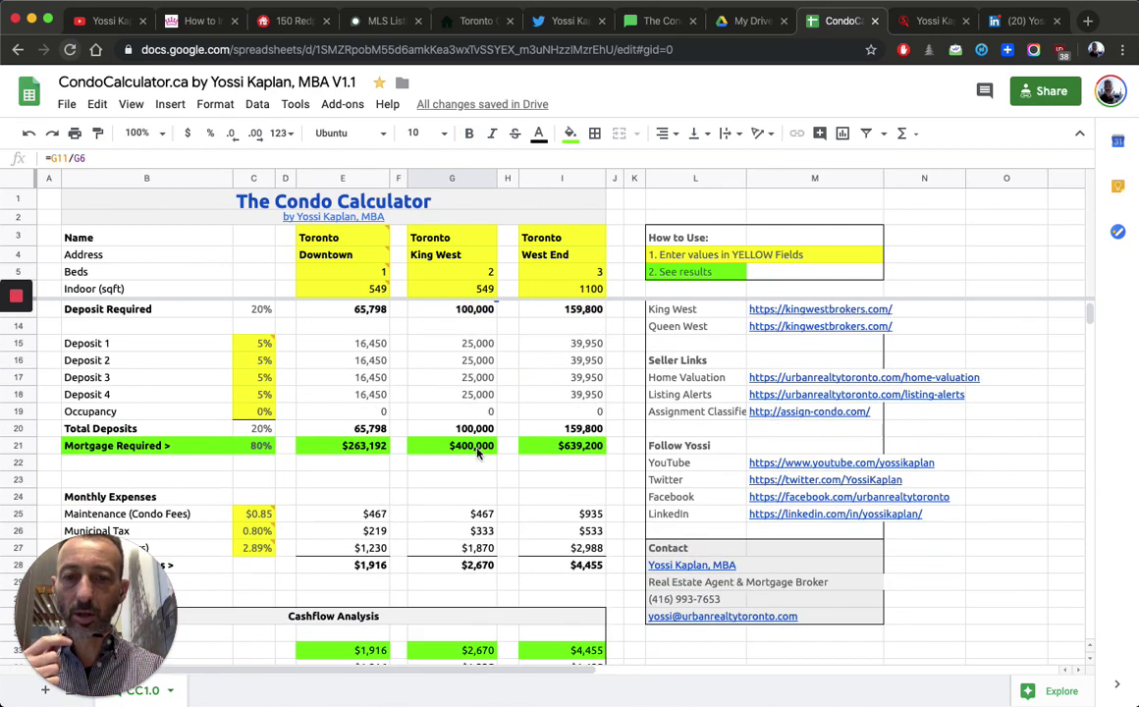
scroll(509, 457, "down", 2)
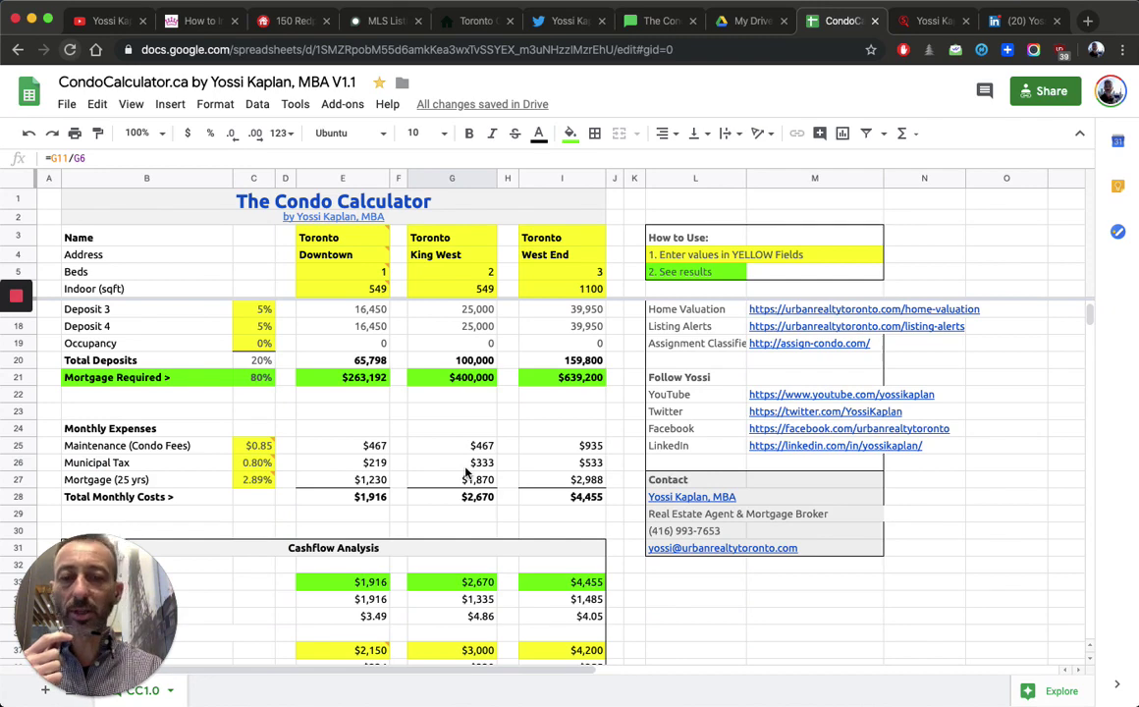
scroll(467, 474, "down", 2)
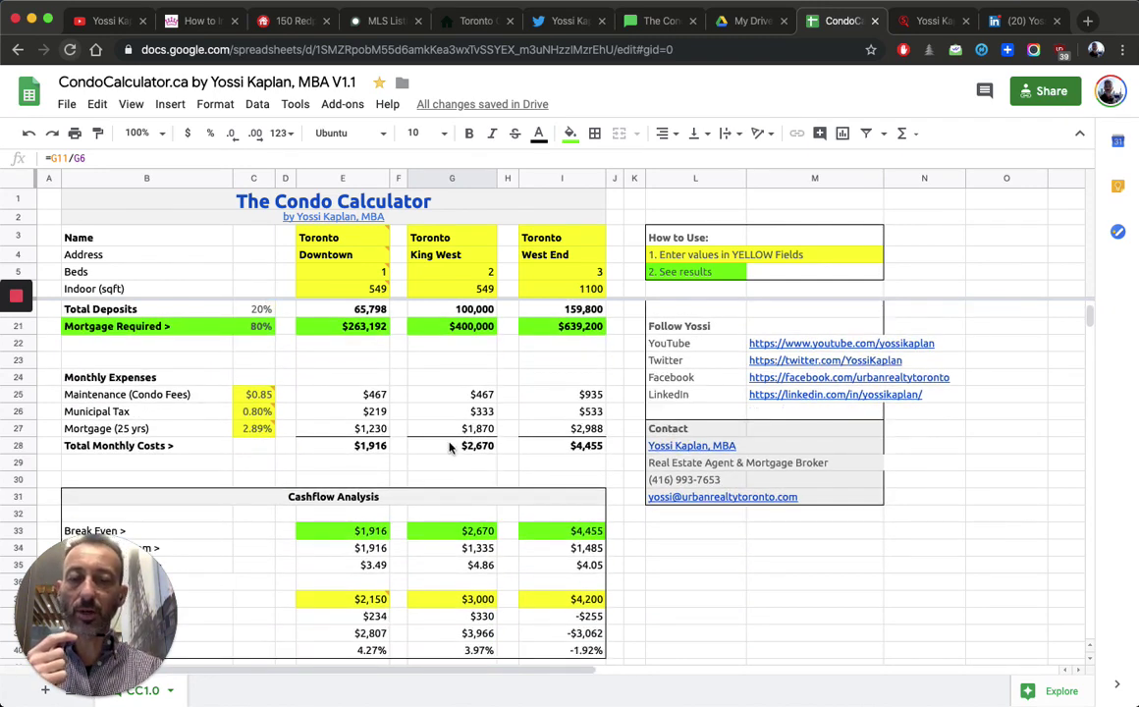
left_click(451, 446)
scroll(451, 447, "down", 4)
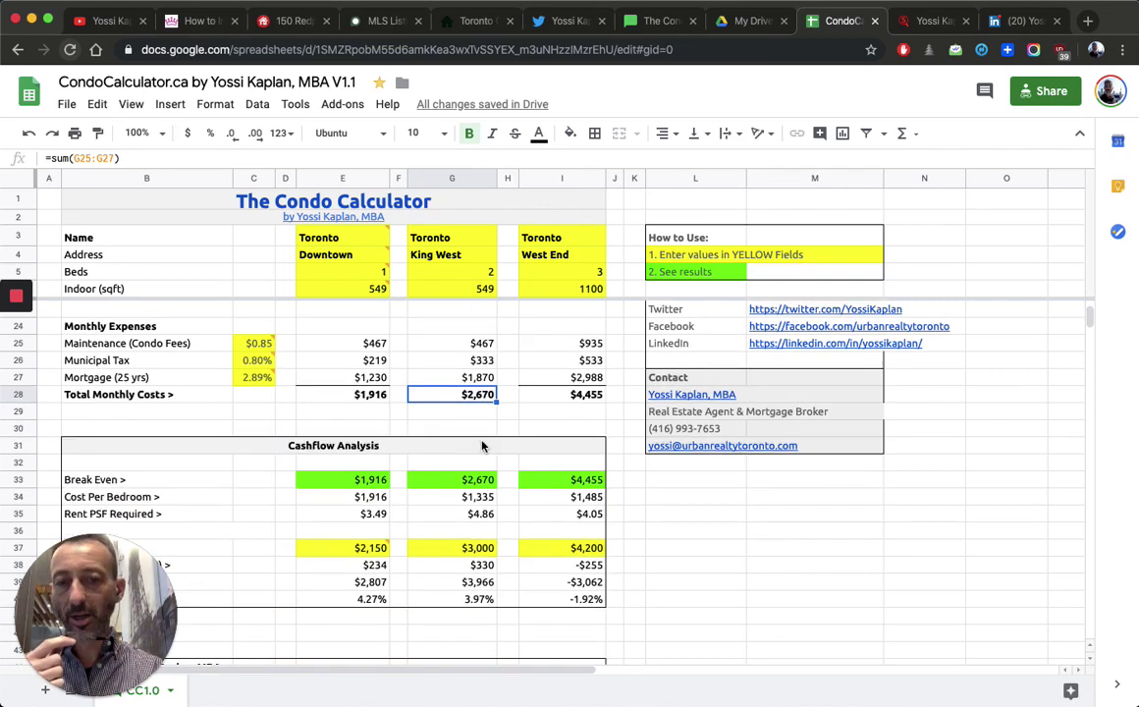
left_click(433, 481)
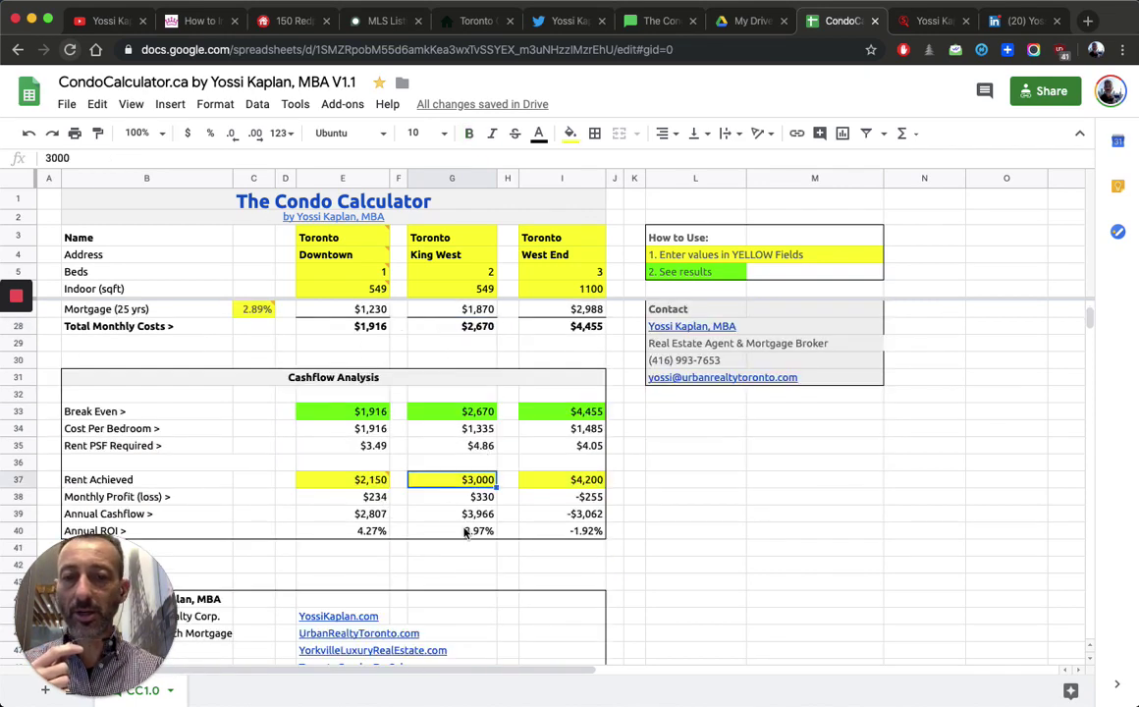
type("2150")
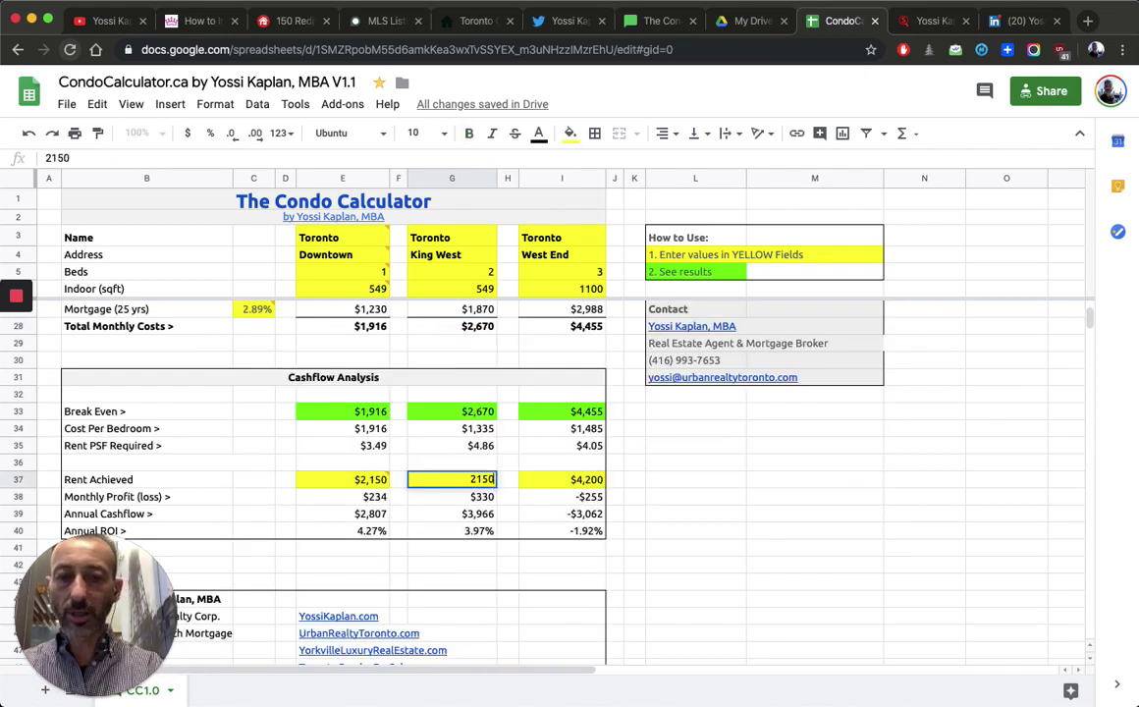
key("Return")
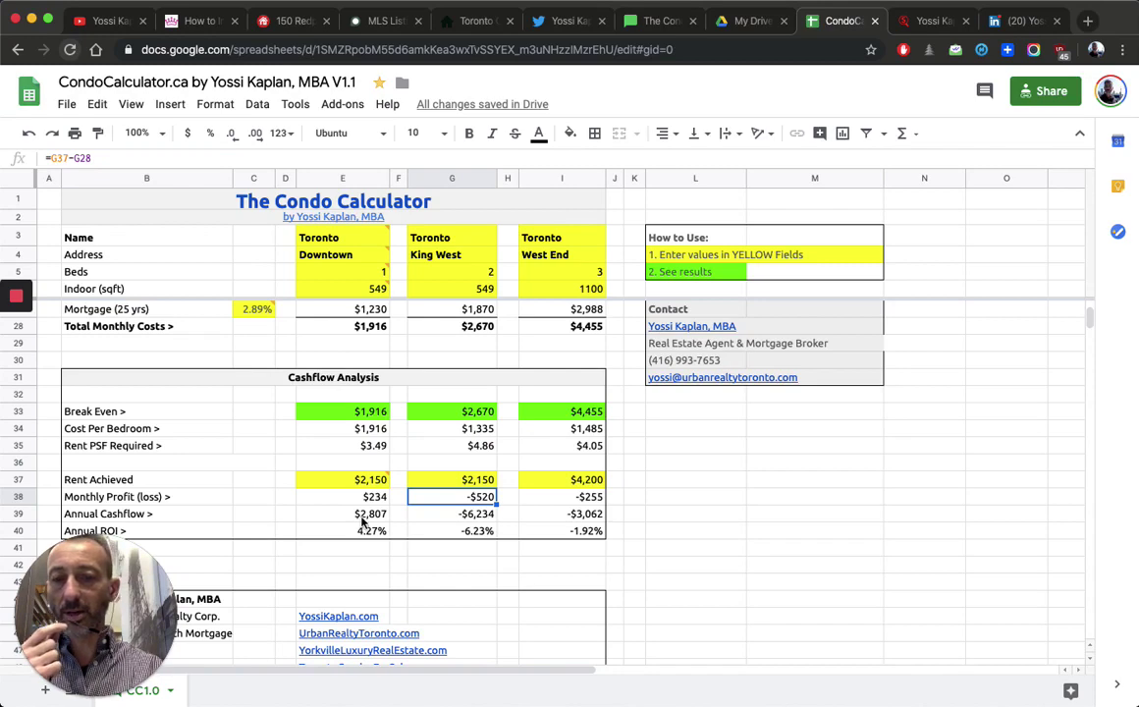
- Switch to the 150 Redpath website and open the 488 University Ave condos-for-sale article from its home page
scroll(361, 524, "up", 7)
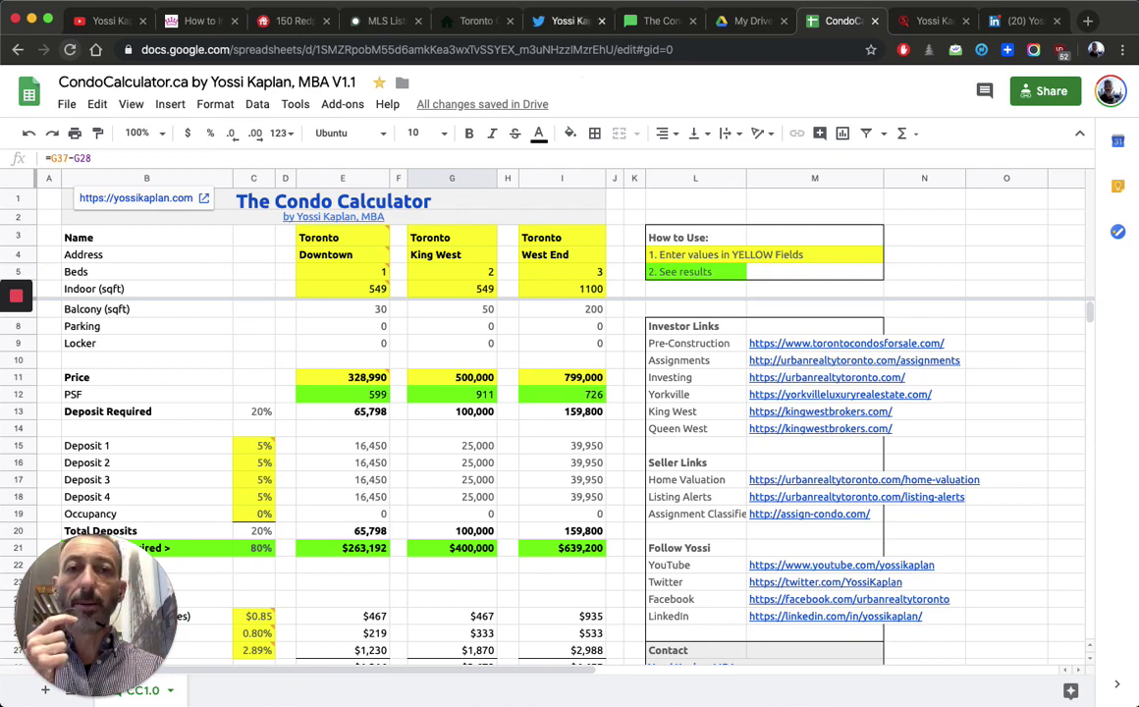
left_click(289, 24)
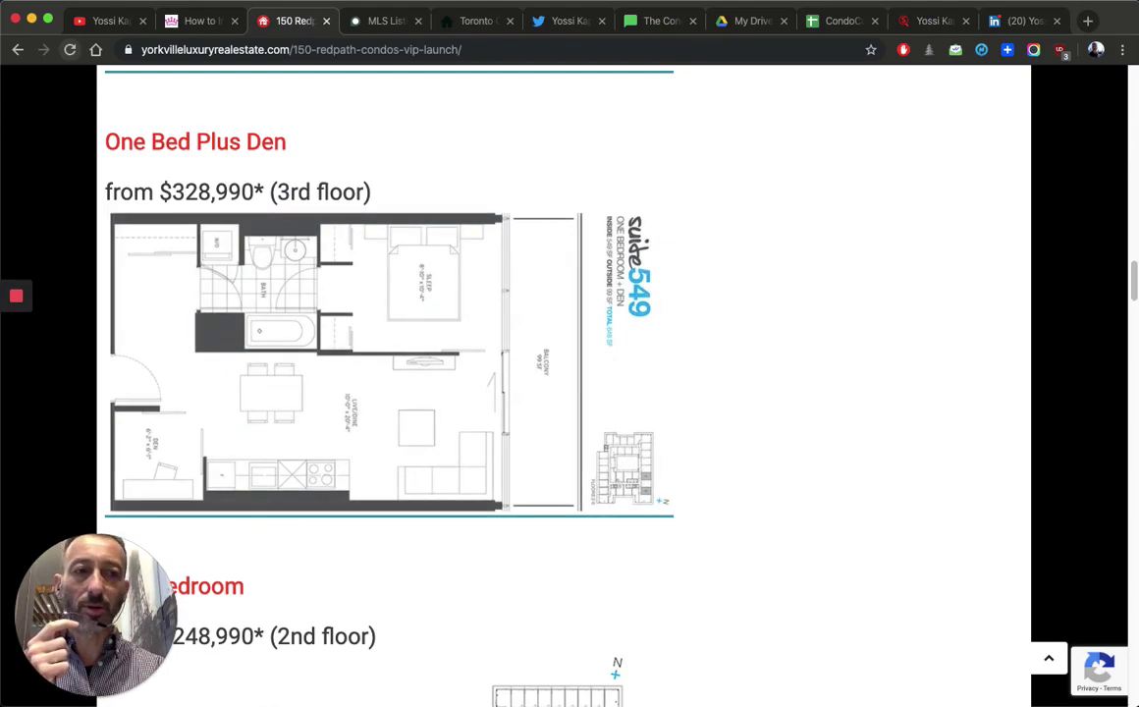
left_click_drag(1135, 284, 1136, 67)
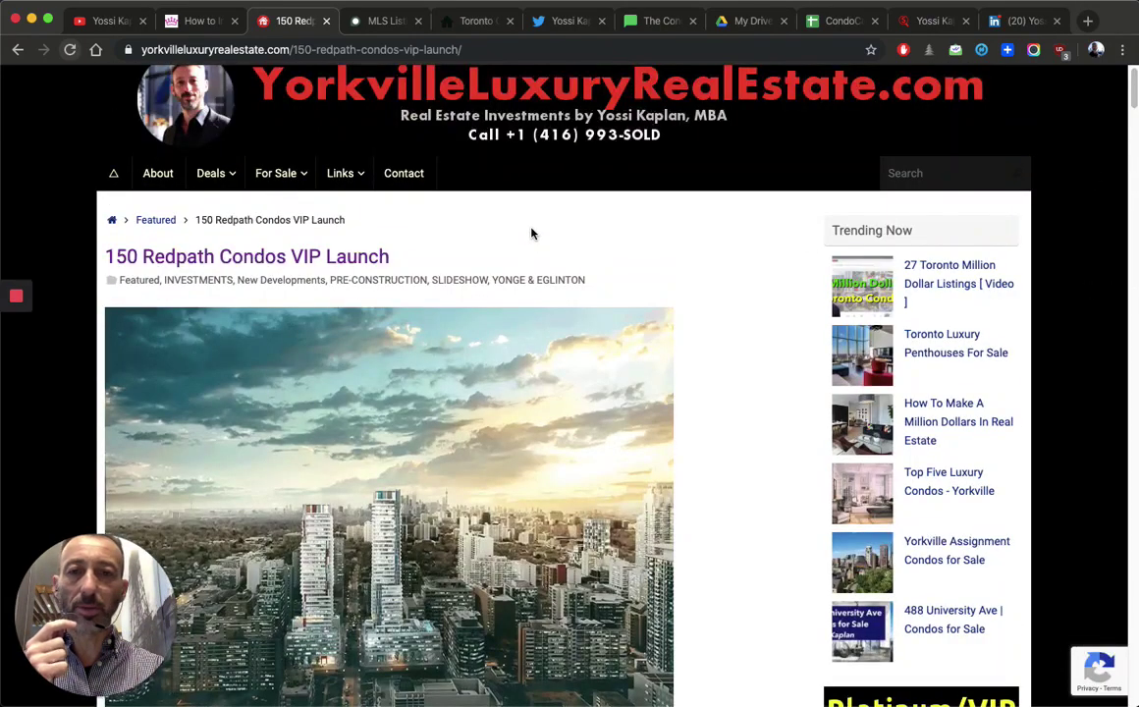
left_click(478, 101)
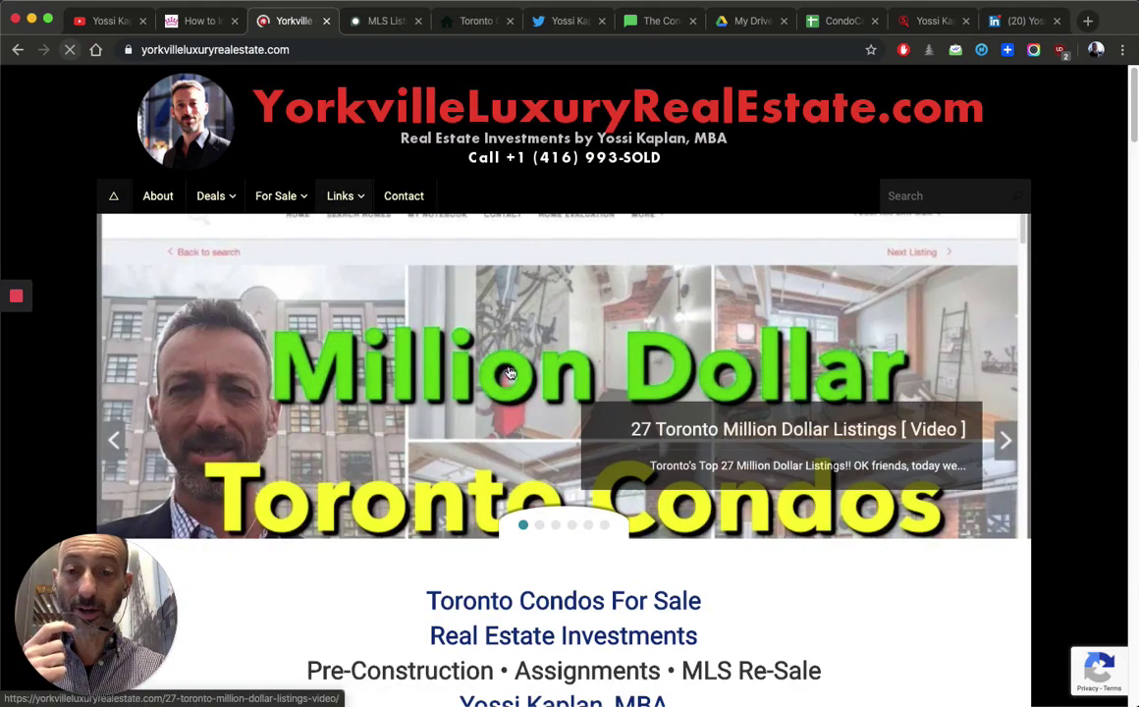
scroll(509, 373, "down", 5)
scroll(509, 371, "down", 3)
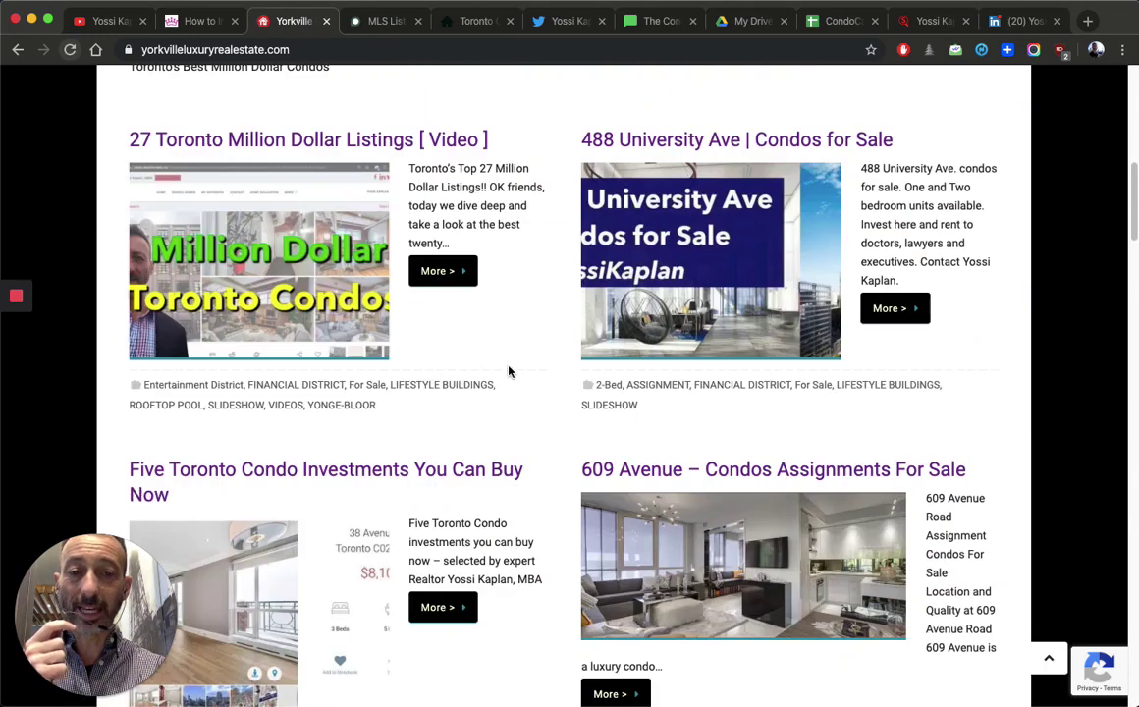
left_click(636, 140)
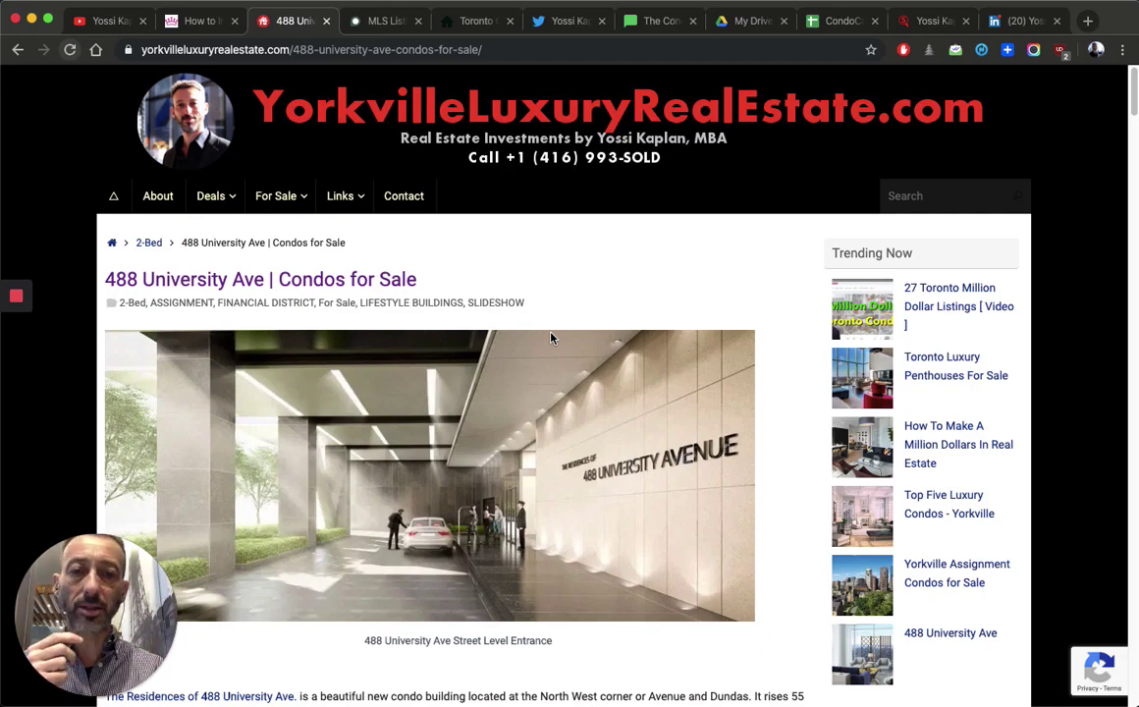
- Read through the 488 University Ave article's building description, unit prices, investment reasons and amenities, down to the floorplans
scroll(554, 359, "down", 1)
scroll(555, 359, "down", 5)
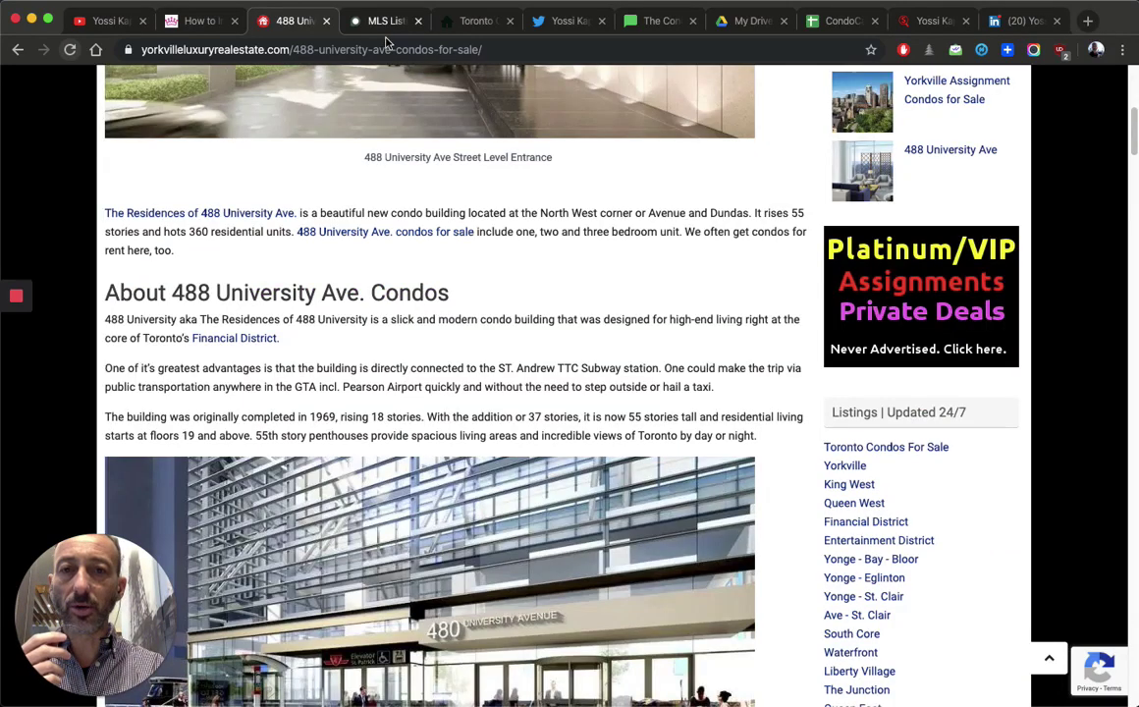
scroll(596, 301, "down", 9)
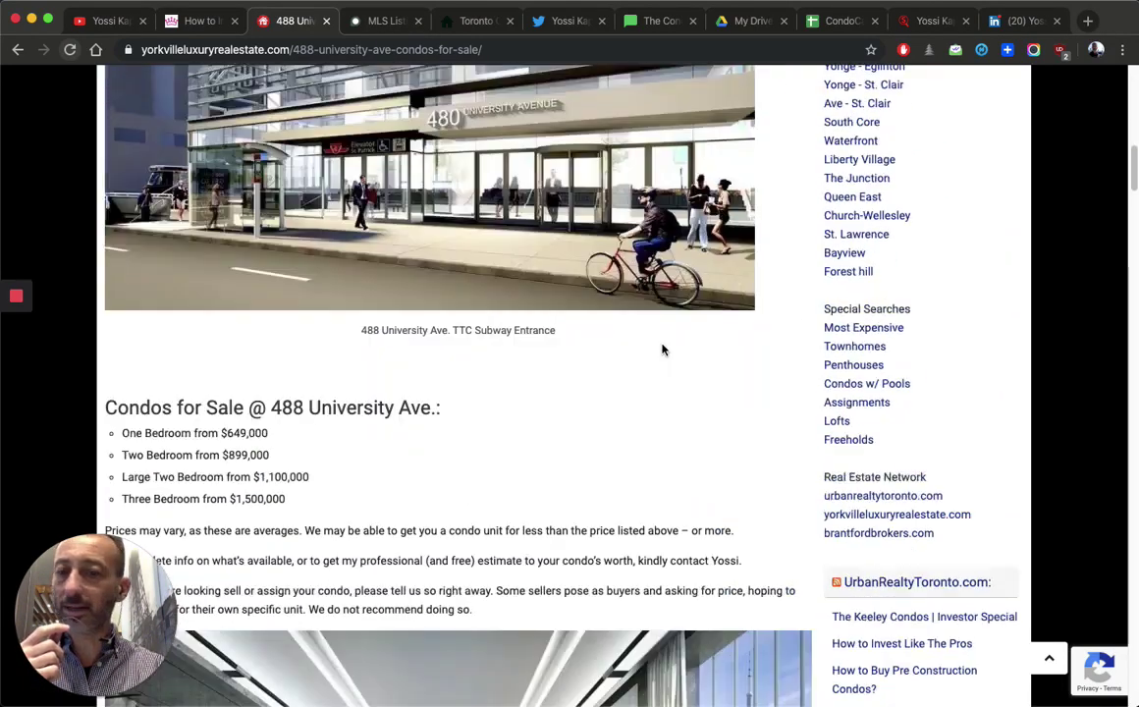
scroll(663, 348, "down", 10)
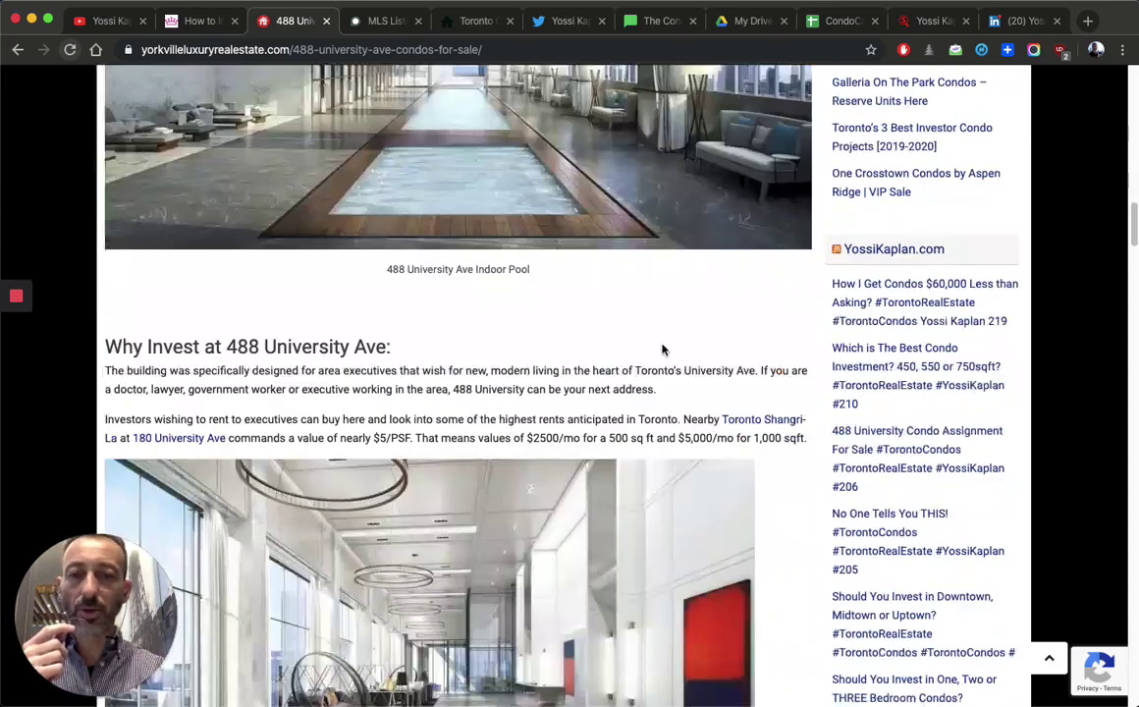
scroll(662, 348, "down", 12)
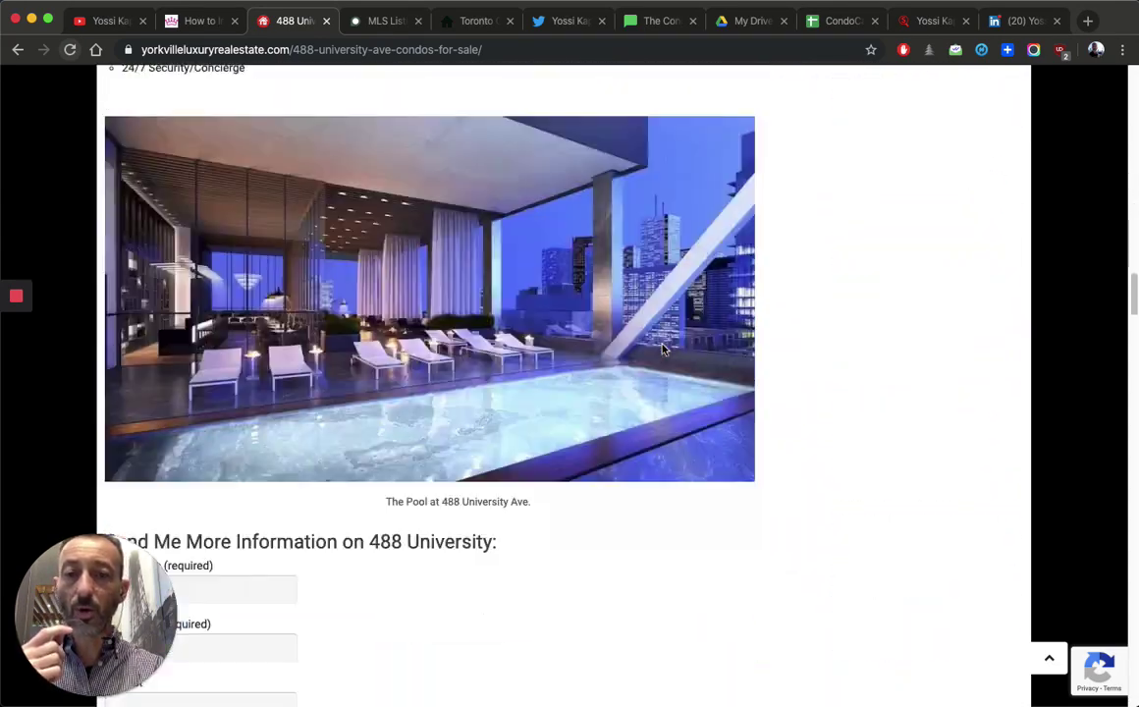
scroll(660, 358, "down", 12)
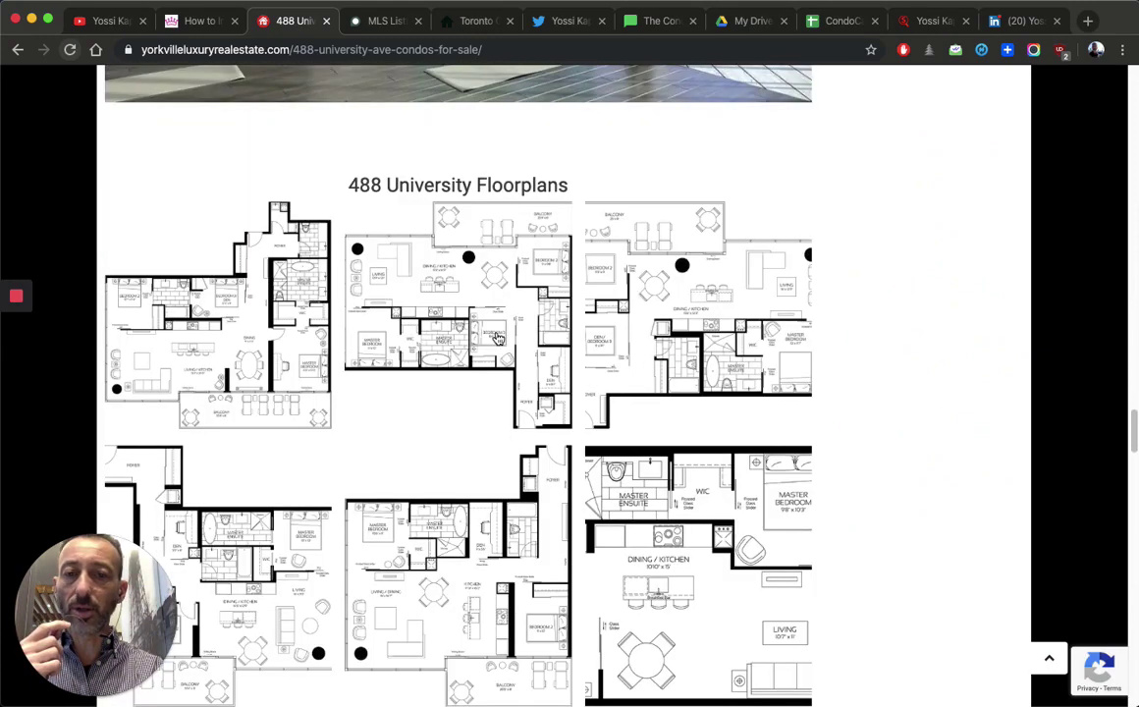
- View the Park Ave. and Michigan Ave. floorplans enlarged, and look over the Financial District listings section below the gallery
left_click(461, 308)
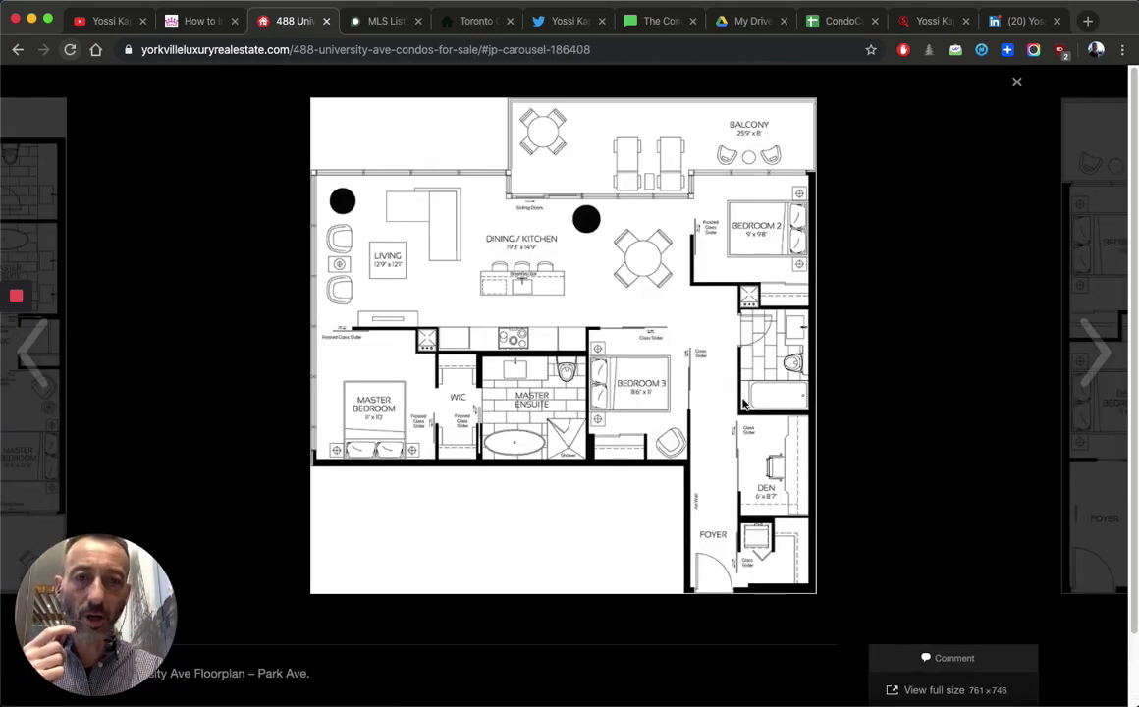
left_click(1082, 375)
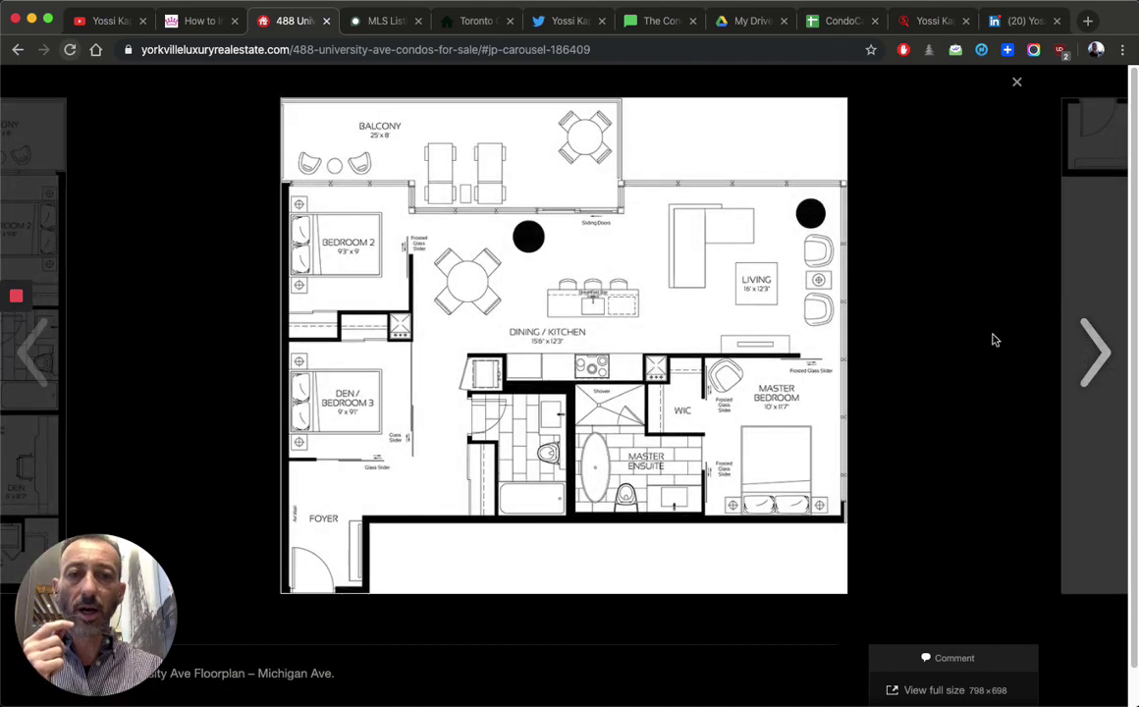
key("Escape")
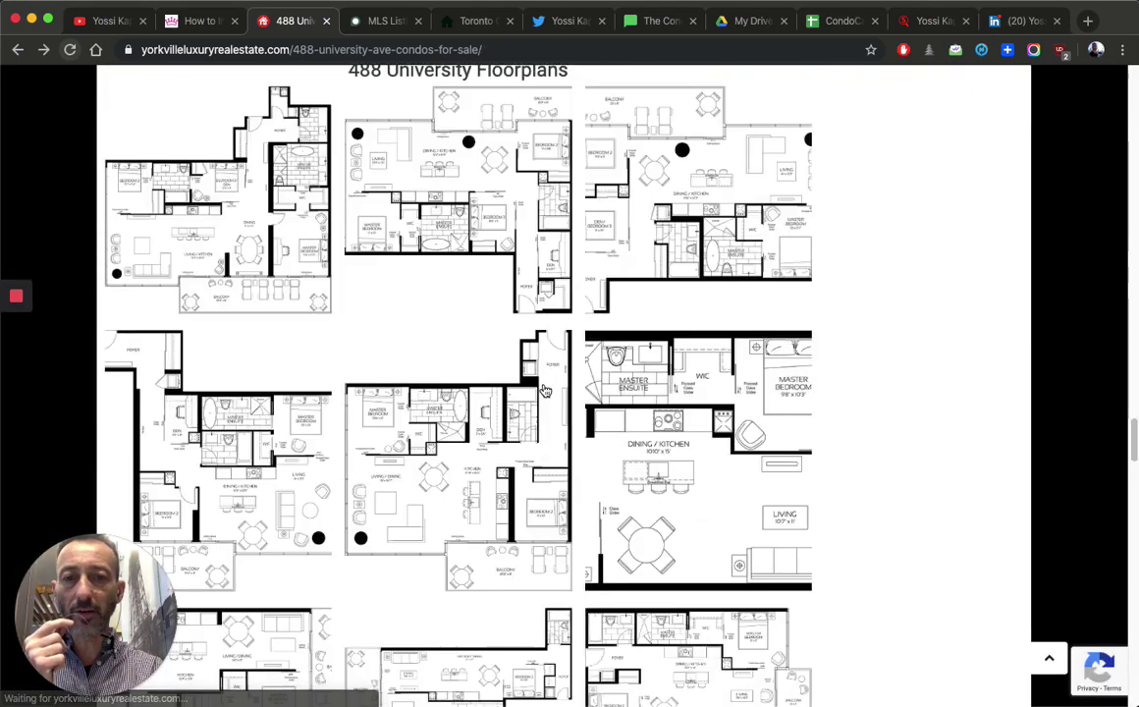
scroll(562, 379, "down", 5)
scroll(562, 376, "down", 5)
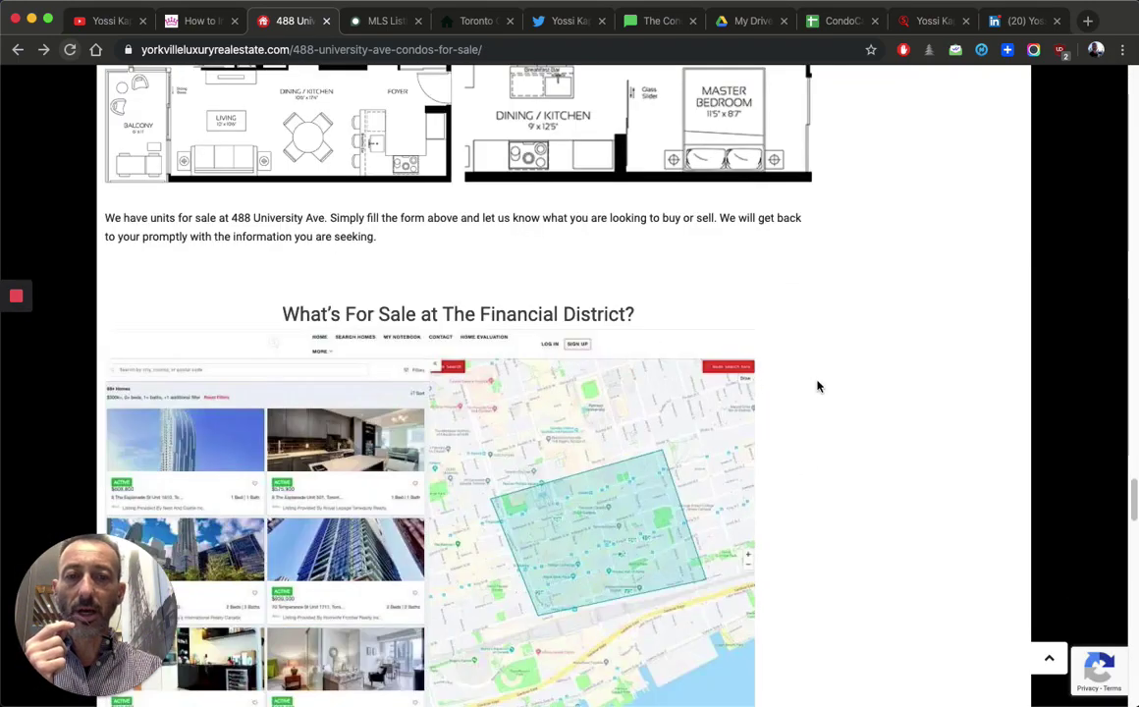
scroll(811, 389, "up", 1)
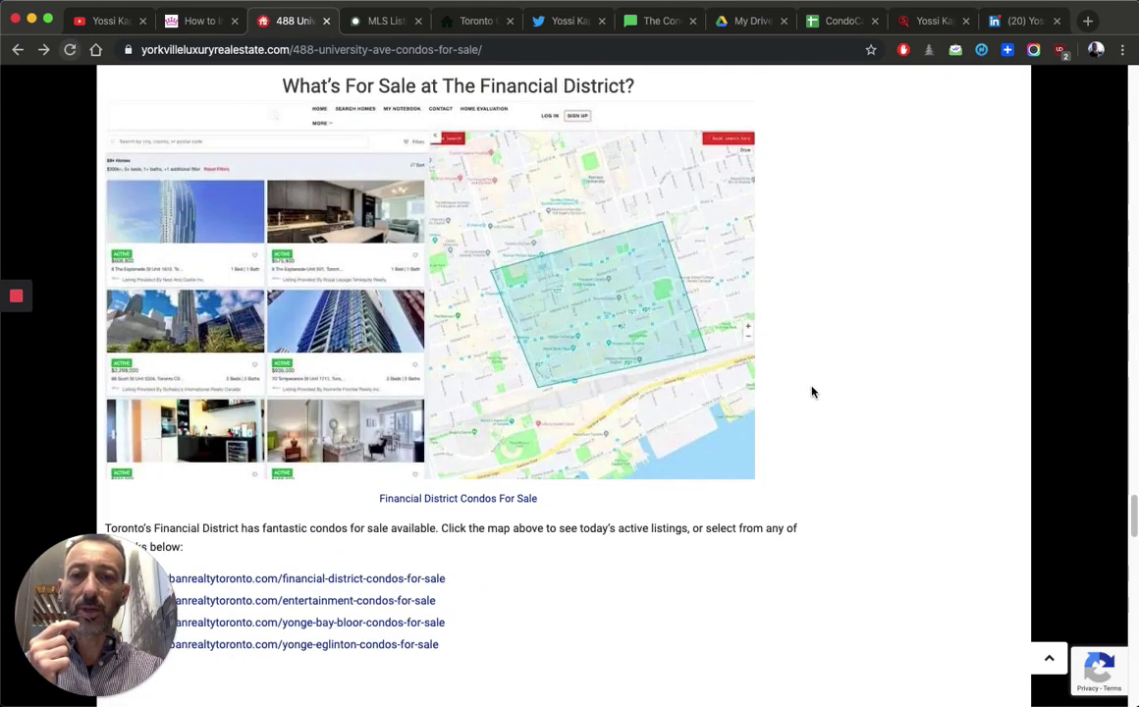
- Switch to the MLS listings site and search homes for sale in Toronto, ON
left_click(423, 24)
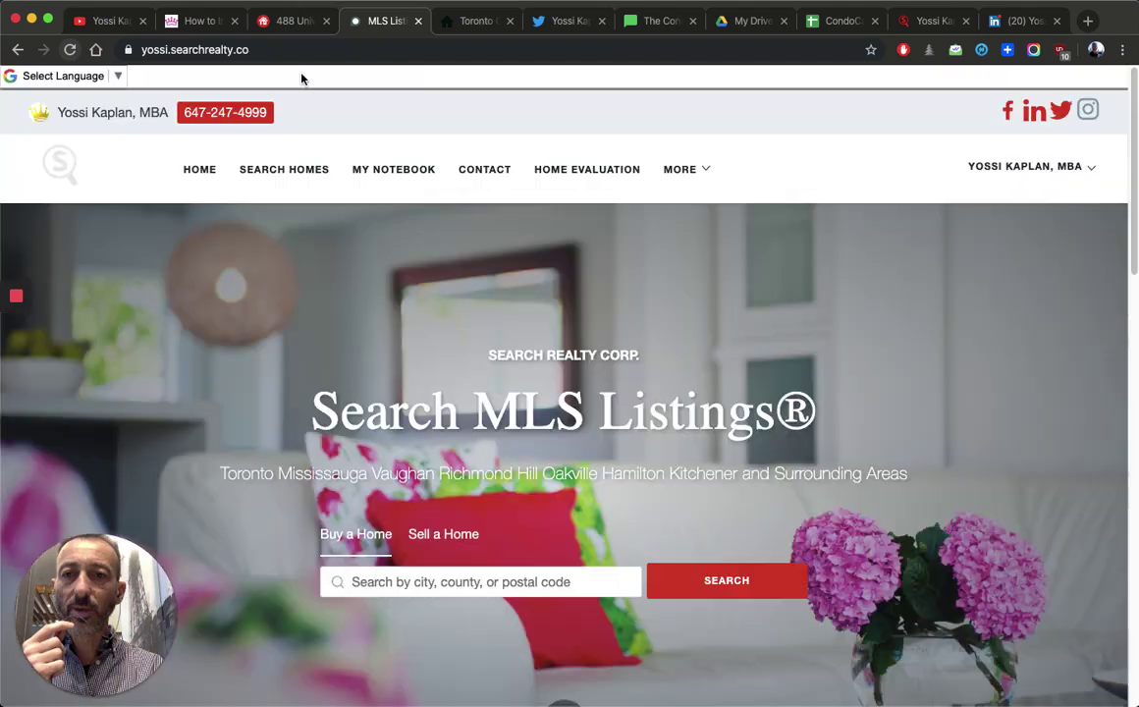
left_click(475, 581)
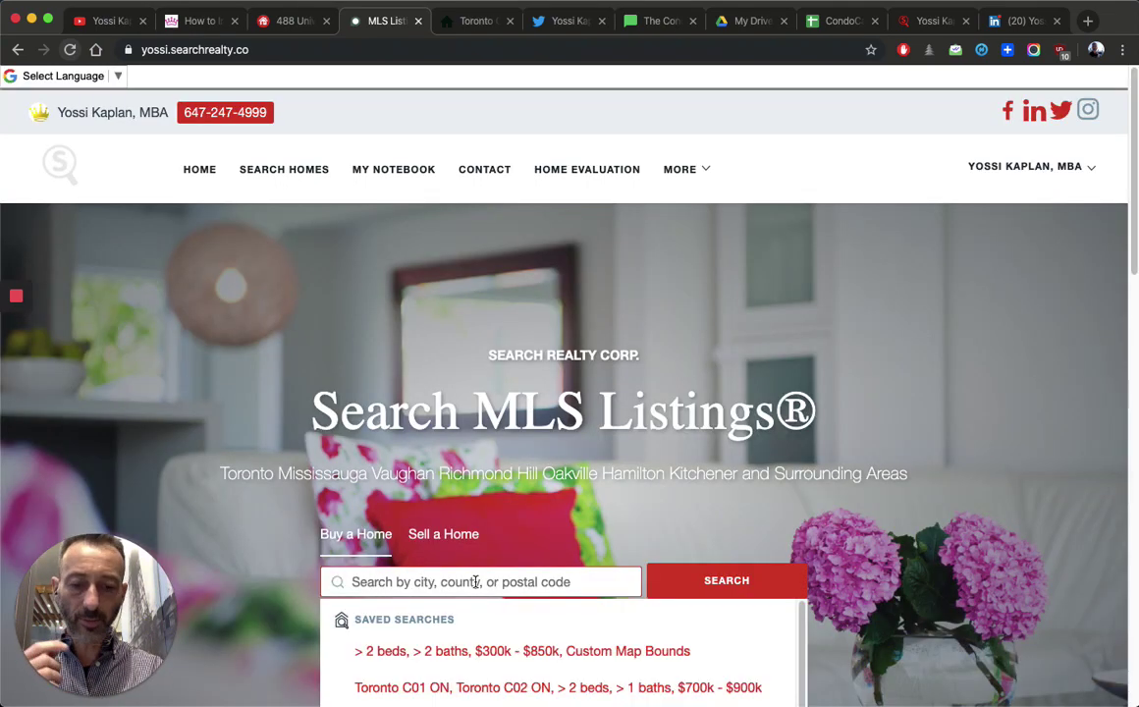
type("toronto")
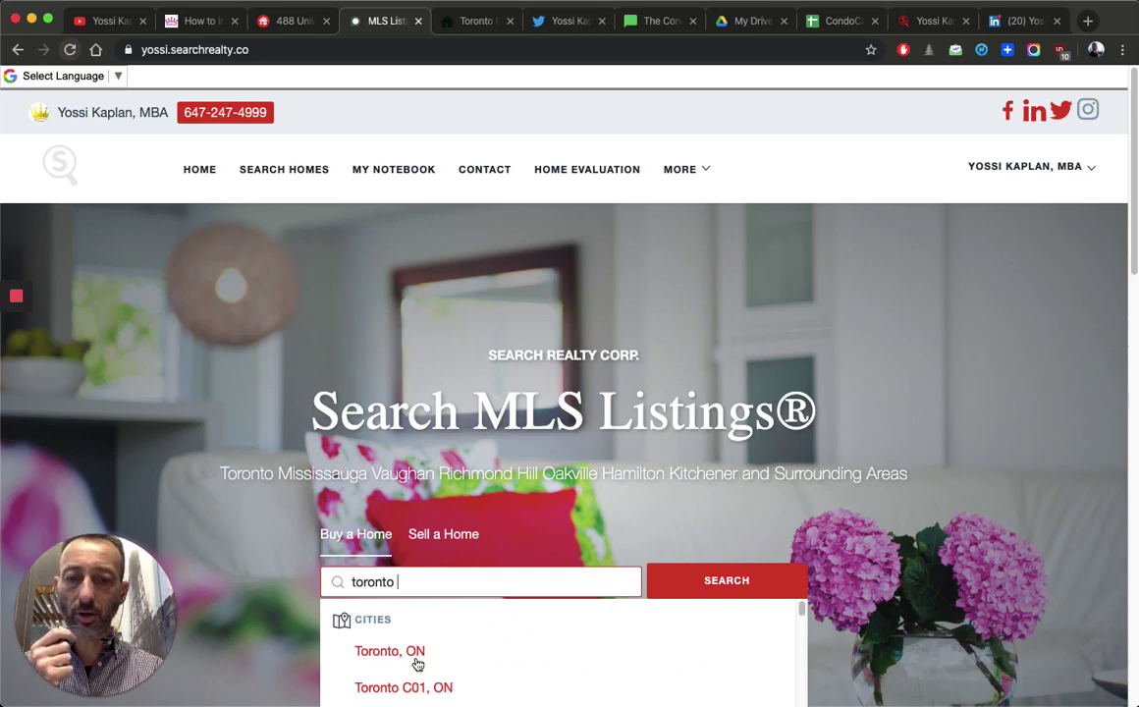
left_click(452, 658)
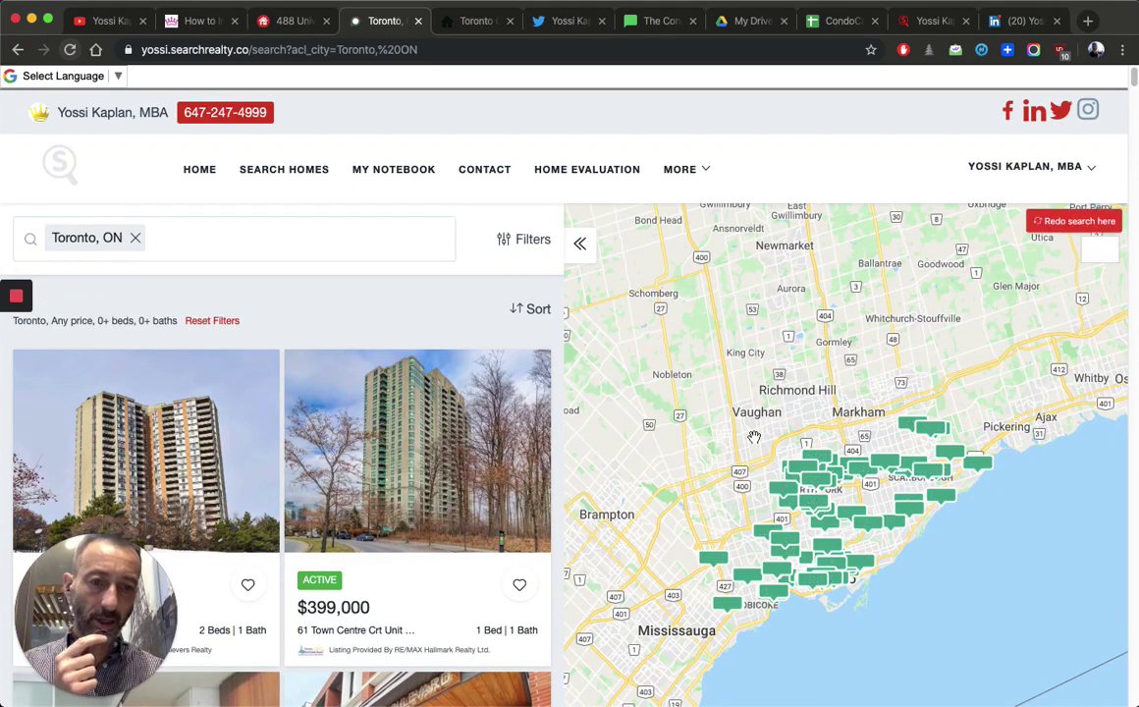
- Filter the Toronto listings to a minimum of one bath
left_click(500, 241)
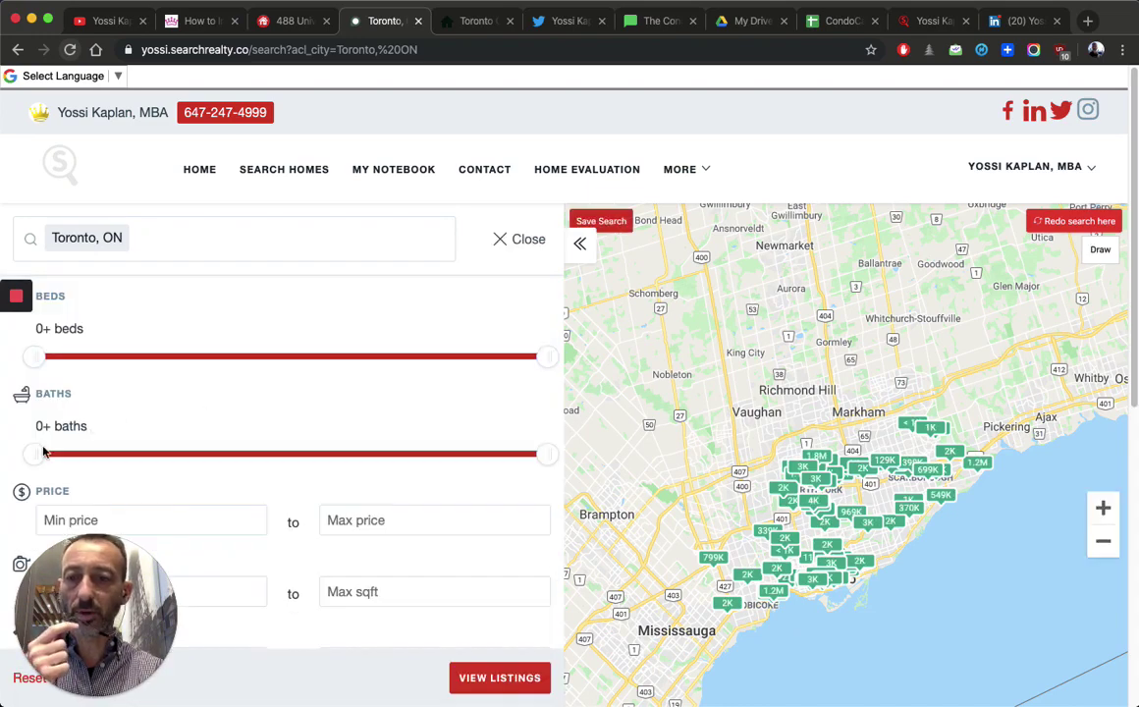
left_click(88, 451)
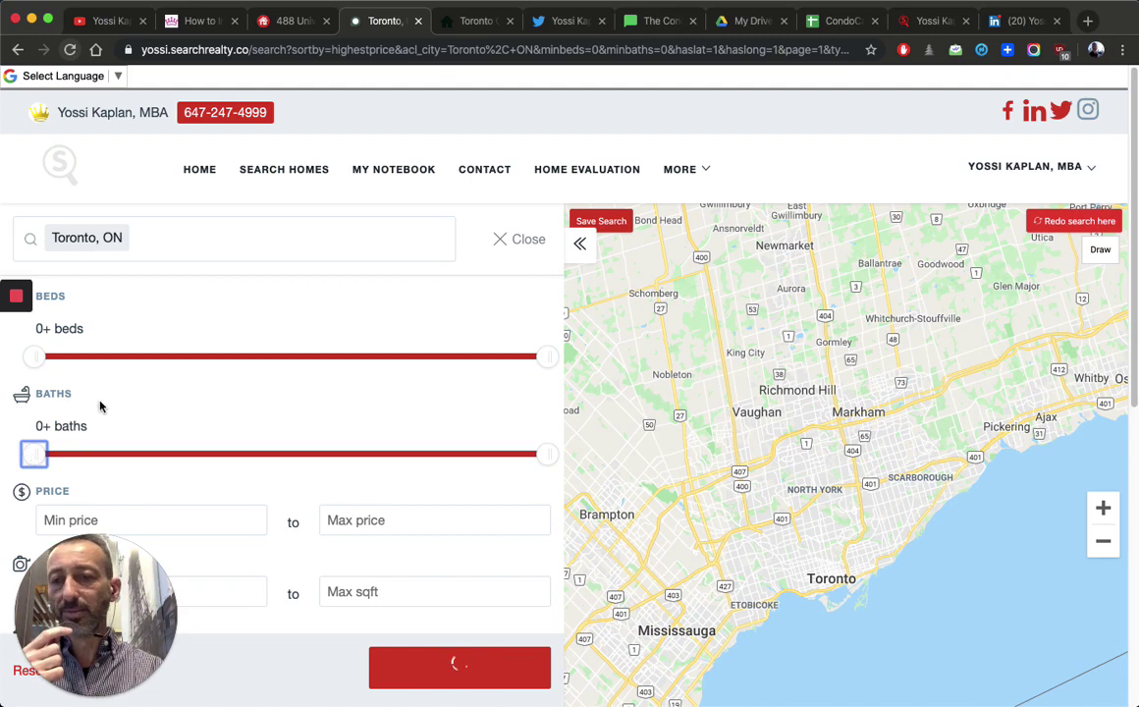
left_click(95, 456)
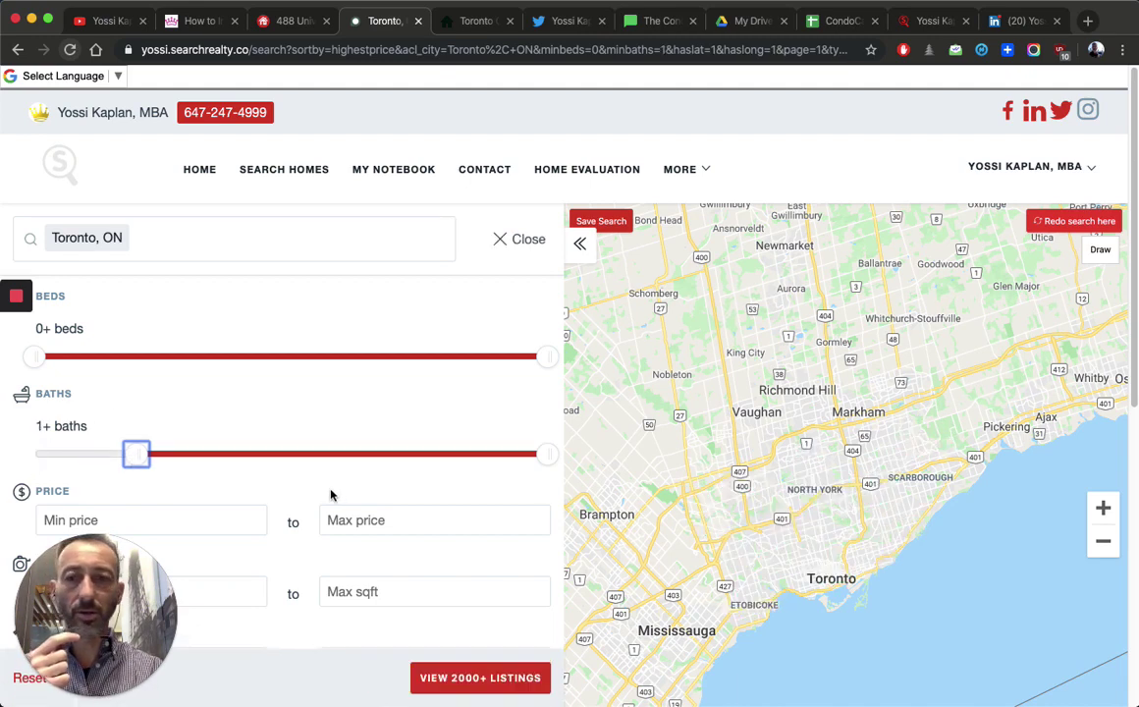
- Limit the Toronto listings to a price range of 300000 to 400000
scroll(331, 496, "down", 1)
scroll(331, 496, "down", 3)
left_click(194, 425)
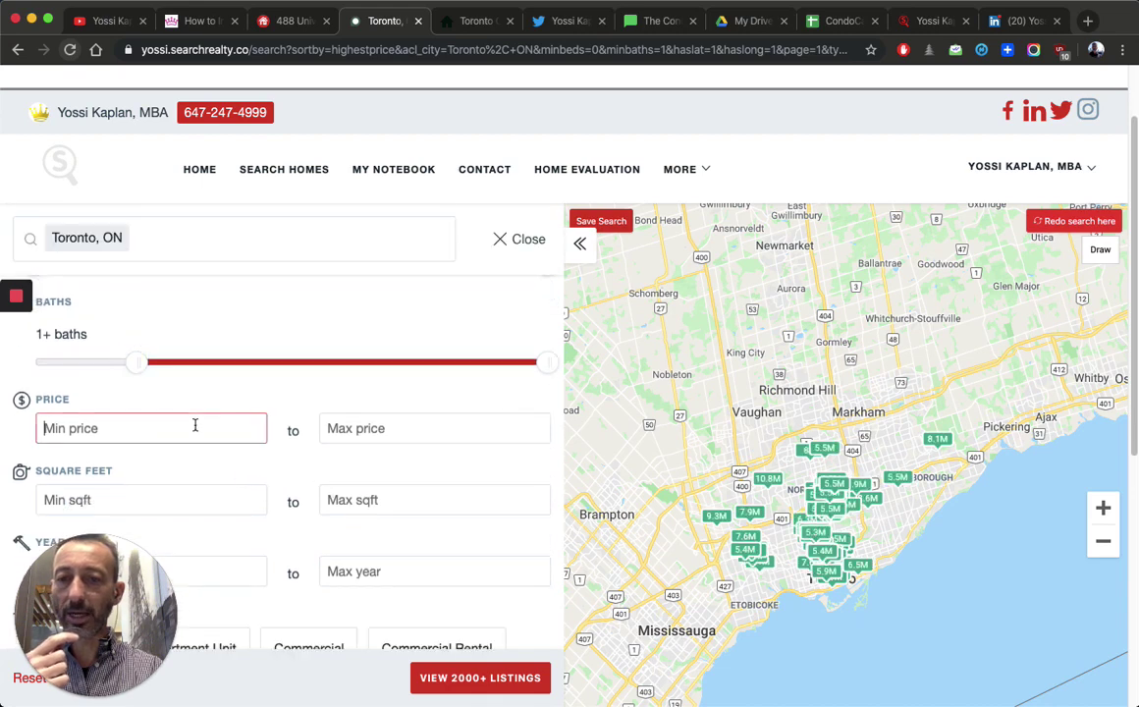
type("300")
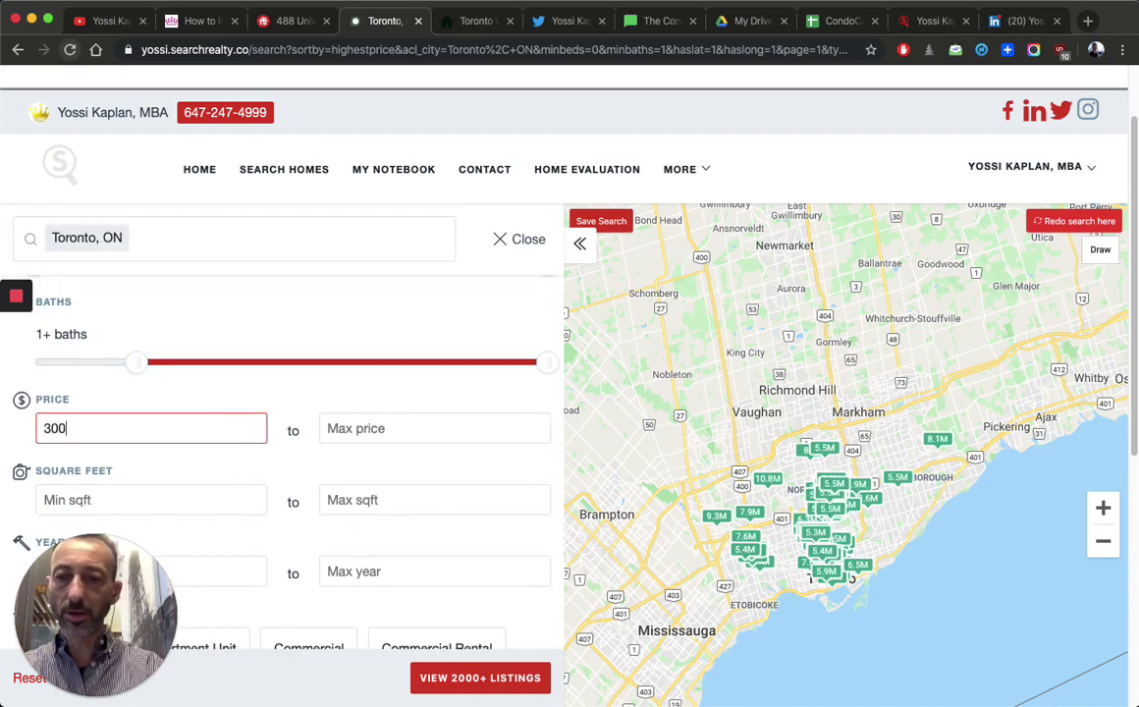
type("000")
key("Tab")
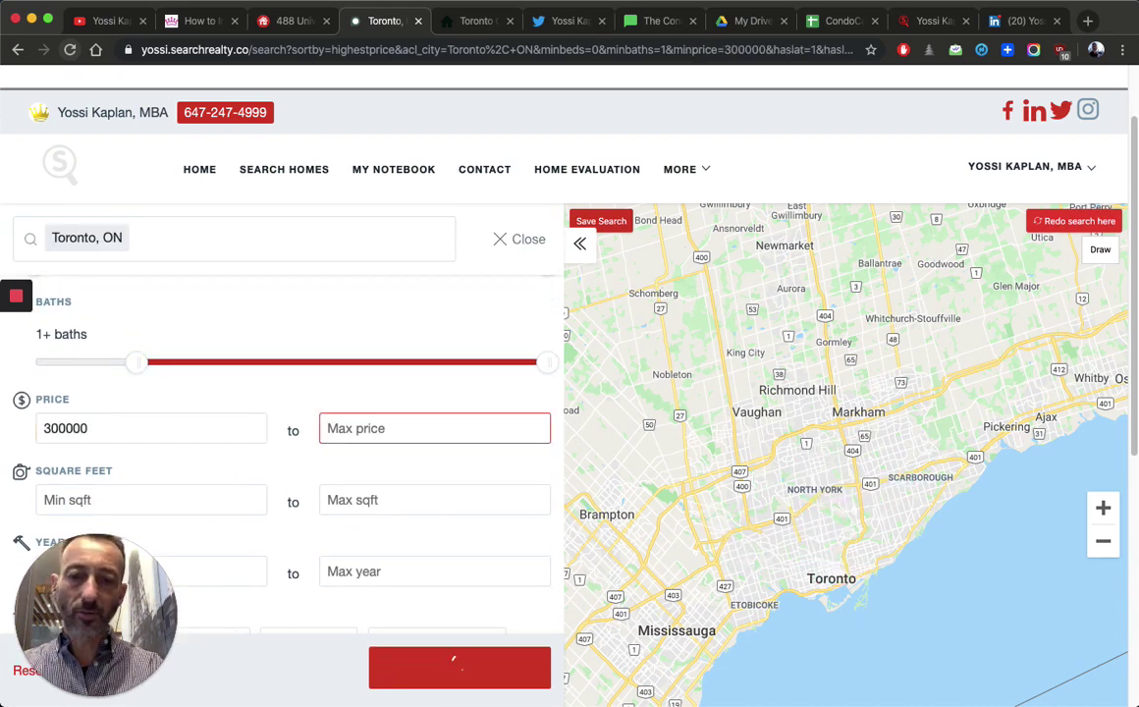
type("400000")
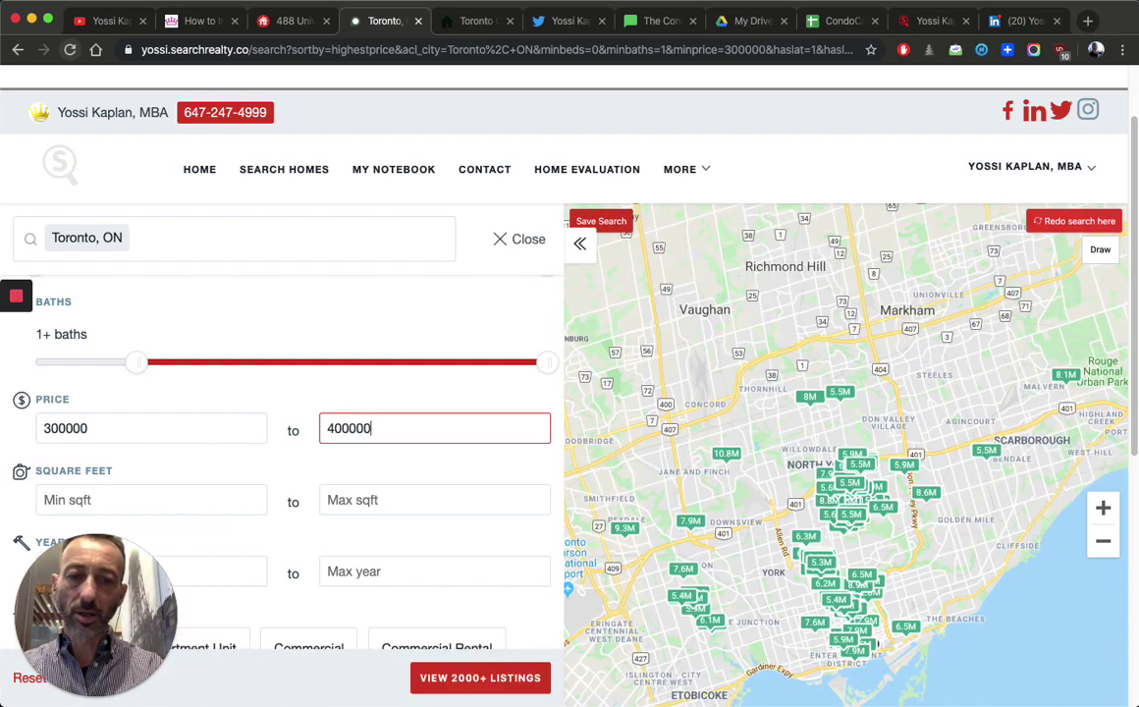
key("Tab")
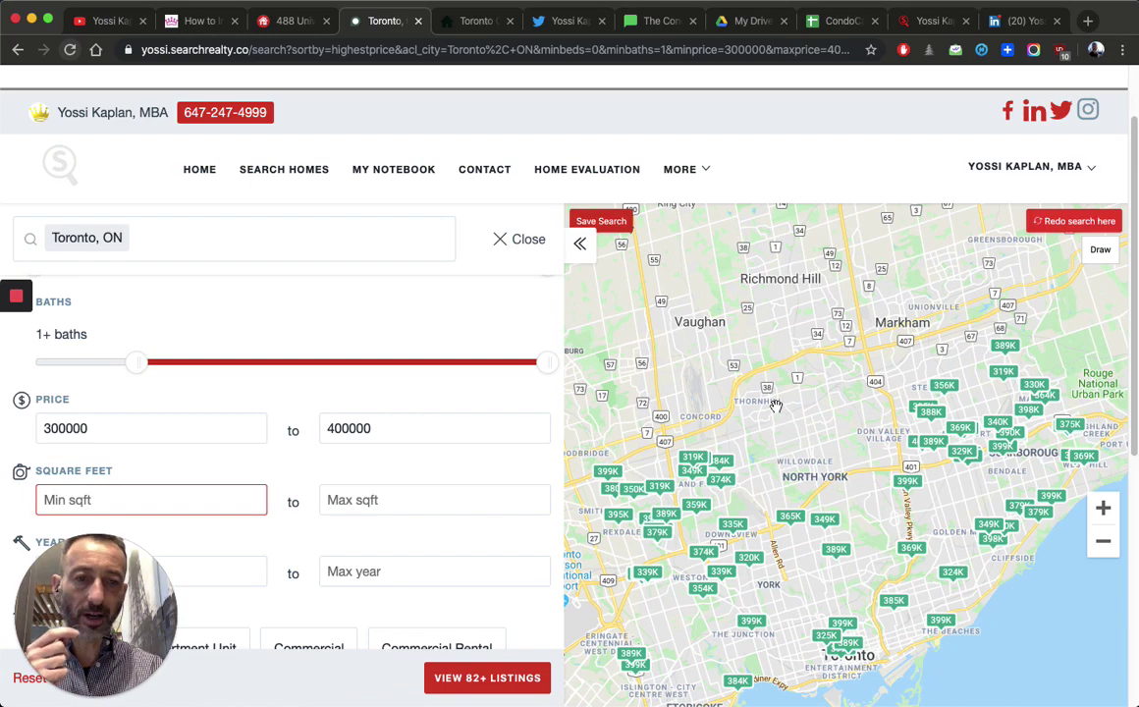
- Filter the Toronto listings to the Condo, Condo Apartment, Condo Townhouse and Condo/Townhouse property types
left_click_drag(655, 505, 663, 439)
scroll(324, 555, "down", 4)
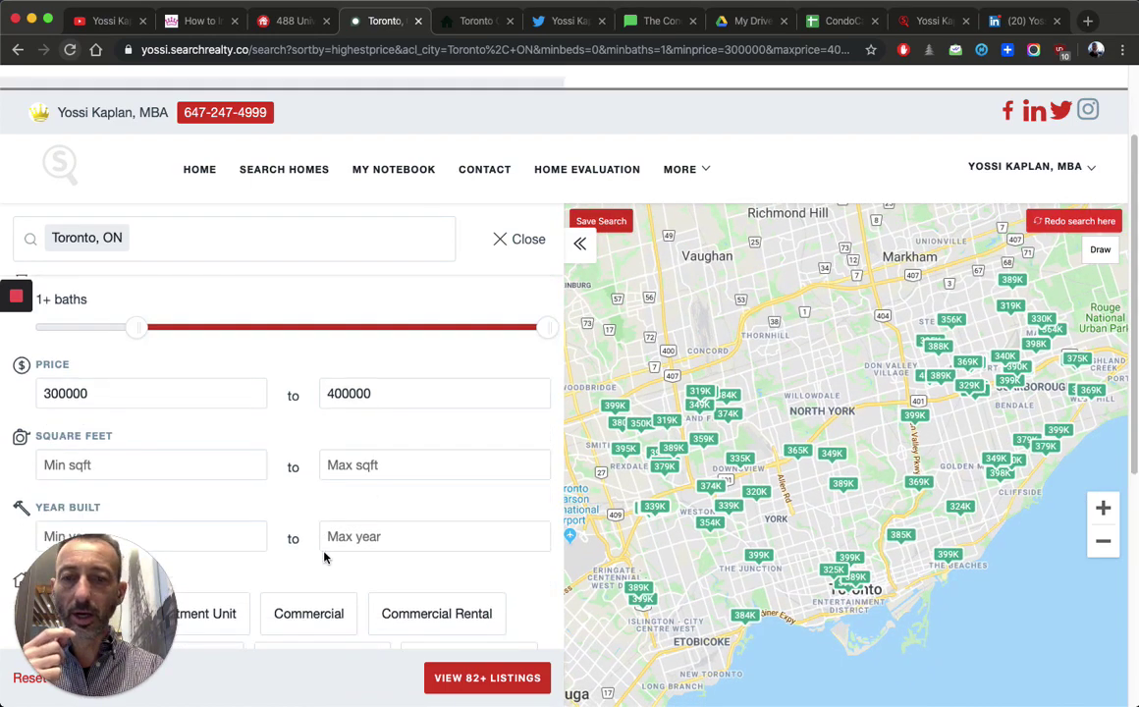
scroll(323, 556, "down", 1)
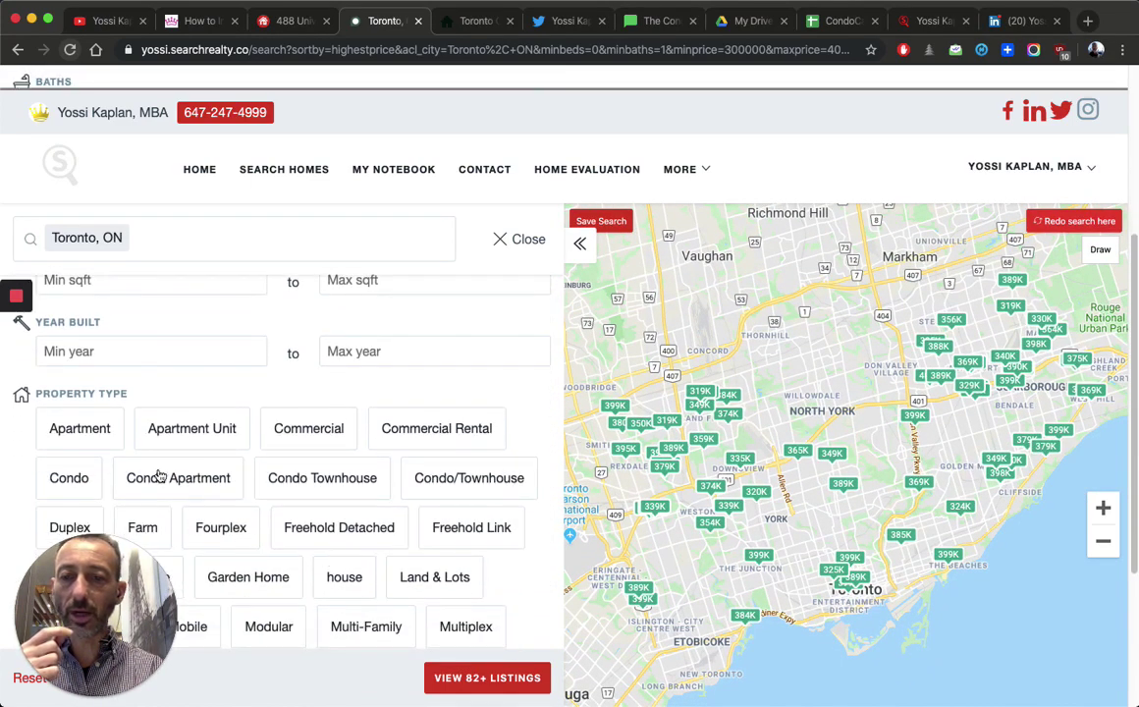
left_click(83, 486)
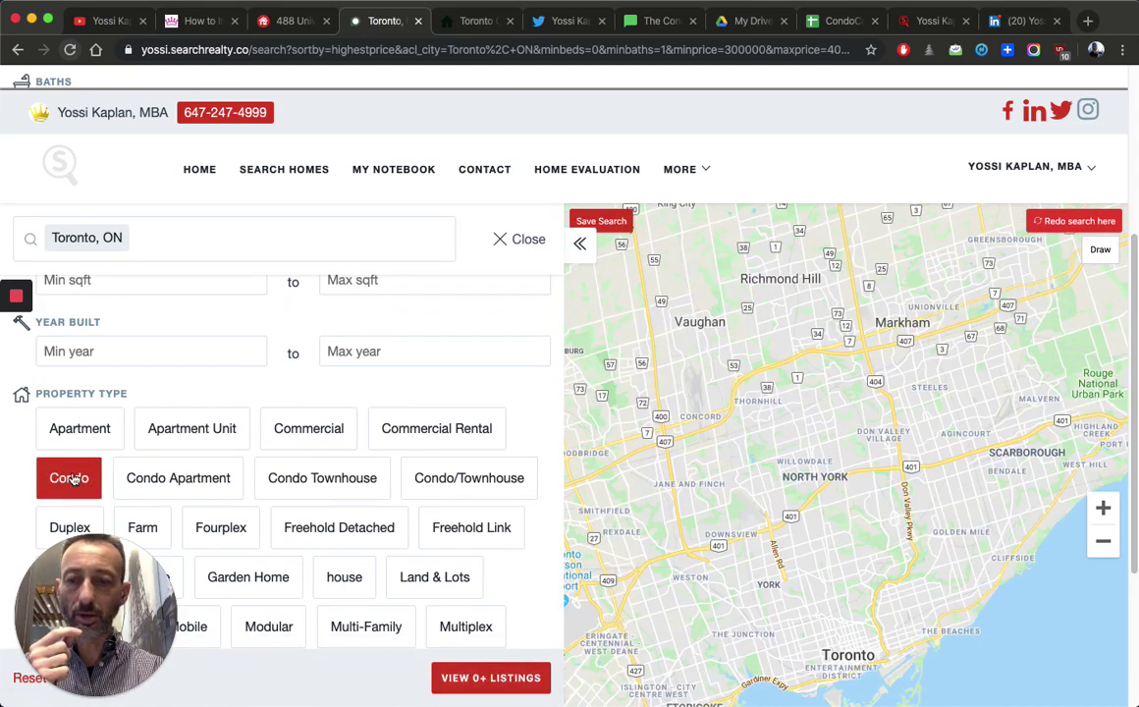
left_click(195, 489)
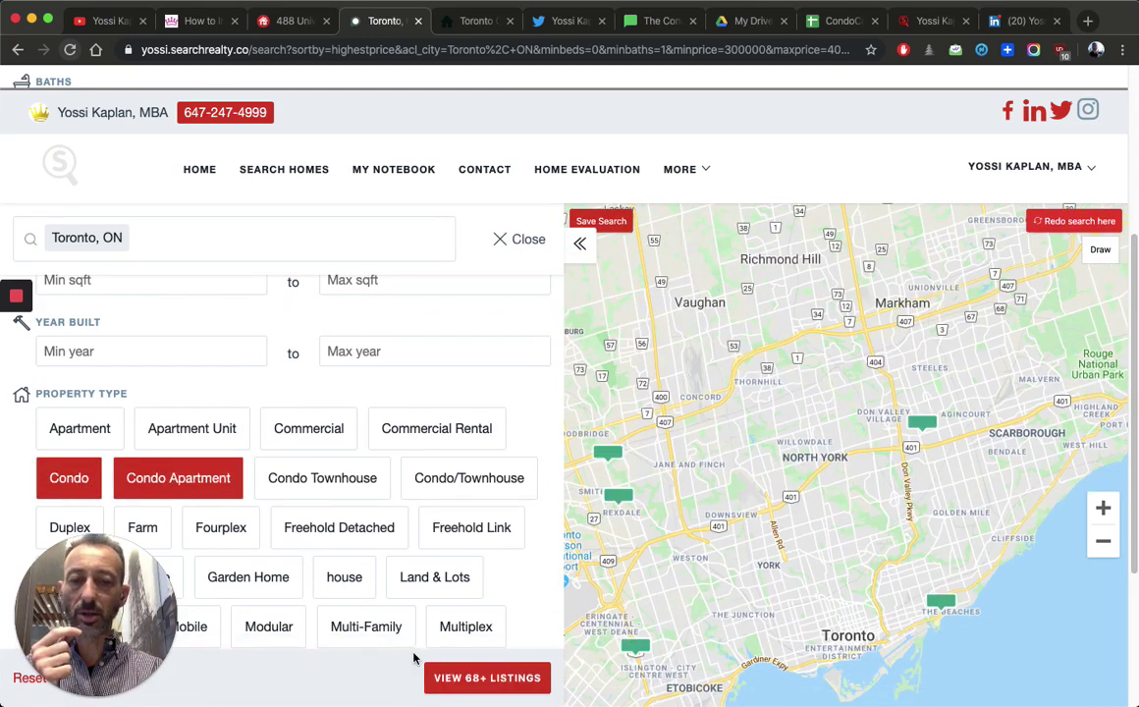
left_click(318, 481)
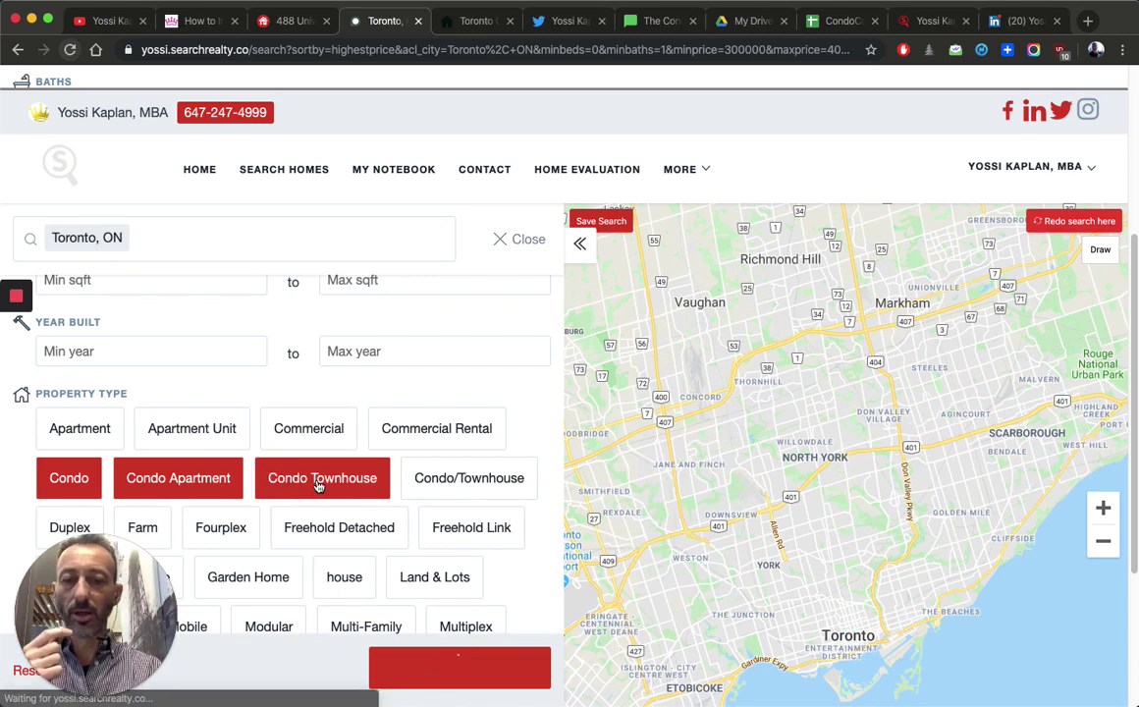
left_click(457, 491)
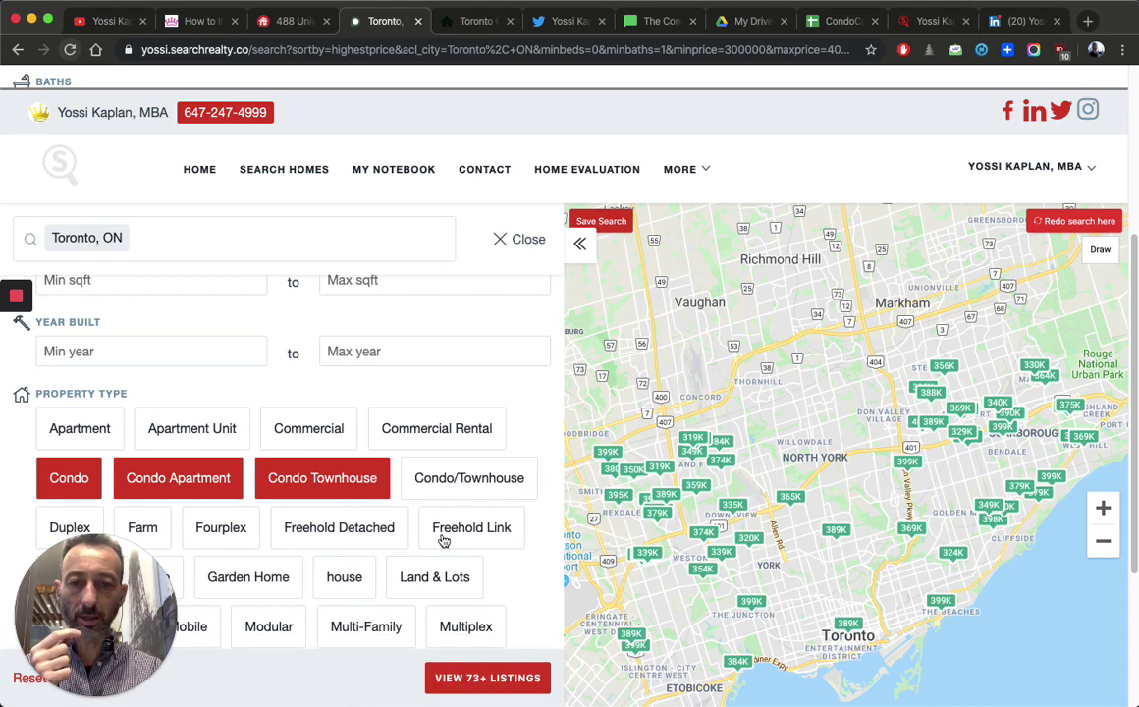
scroll(469, 545, "down", 2)
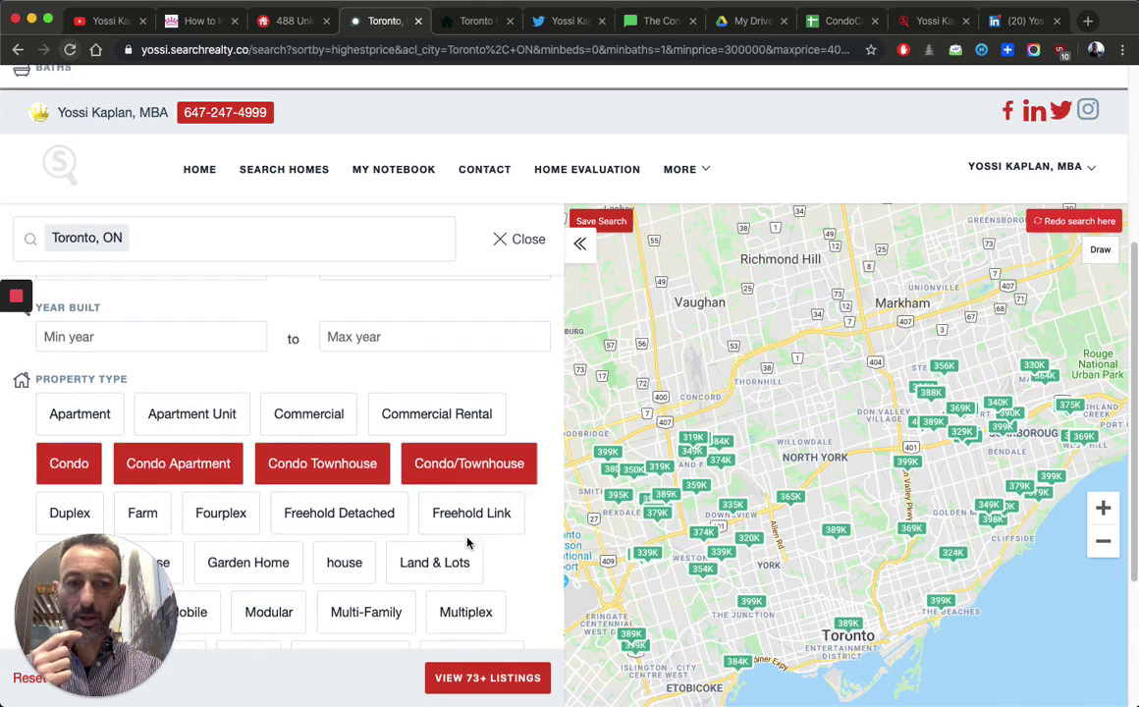
scroll(429, 529, "down", 1)
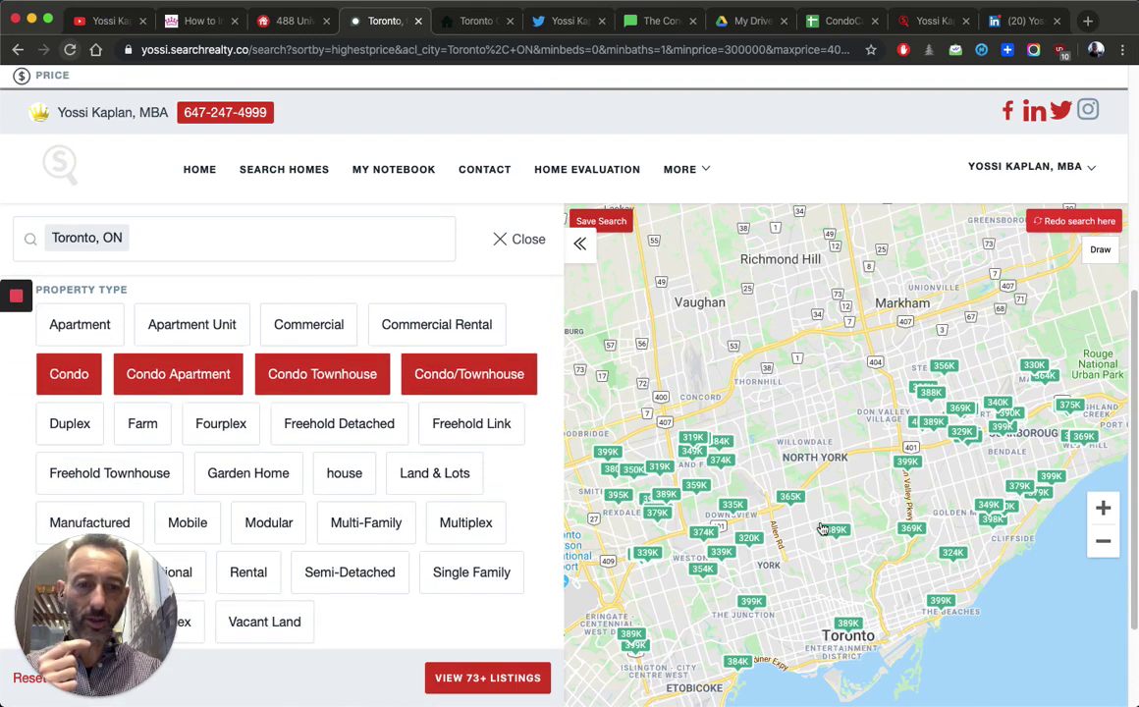
- Open the 399K condo listing in The Junction from the map and look over its photos
left_click(751, 602)
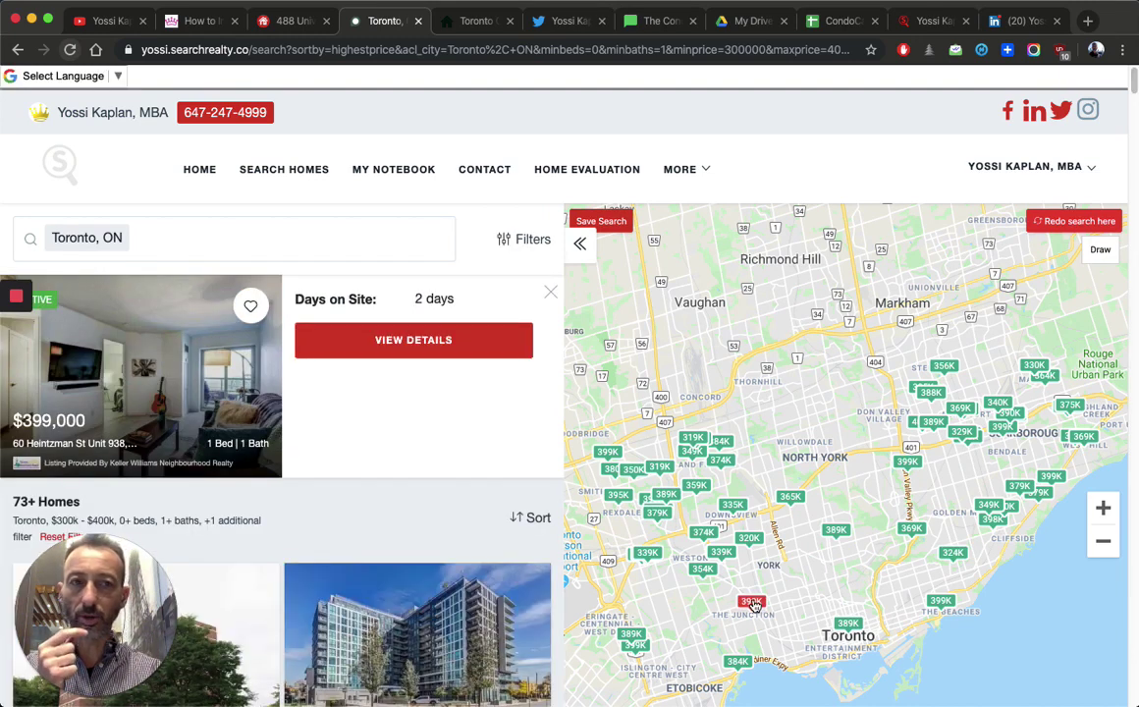
left_click(157, 387)
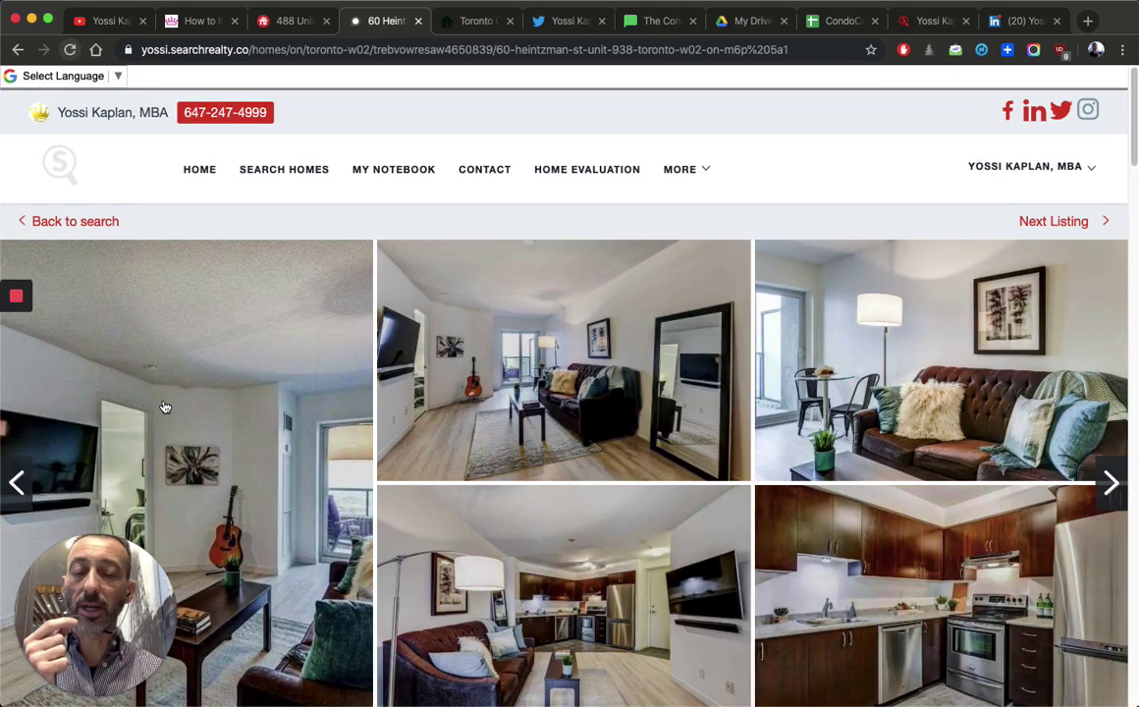
scroll(776, 442, "down", 2)
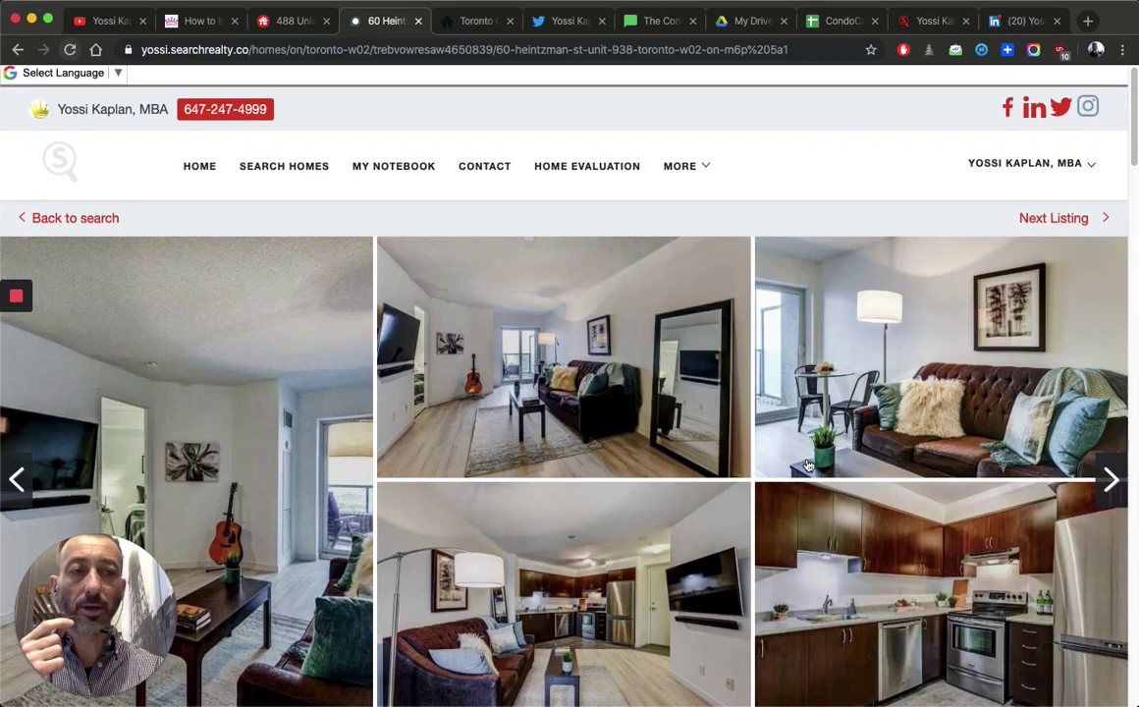
scroll(808, 466, "down", 1)
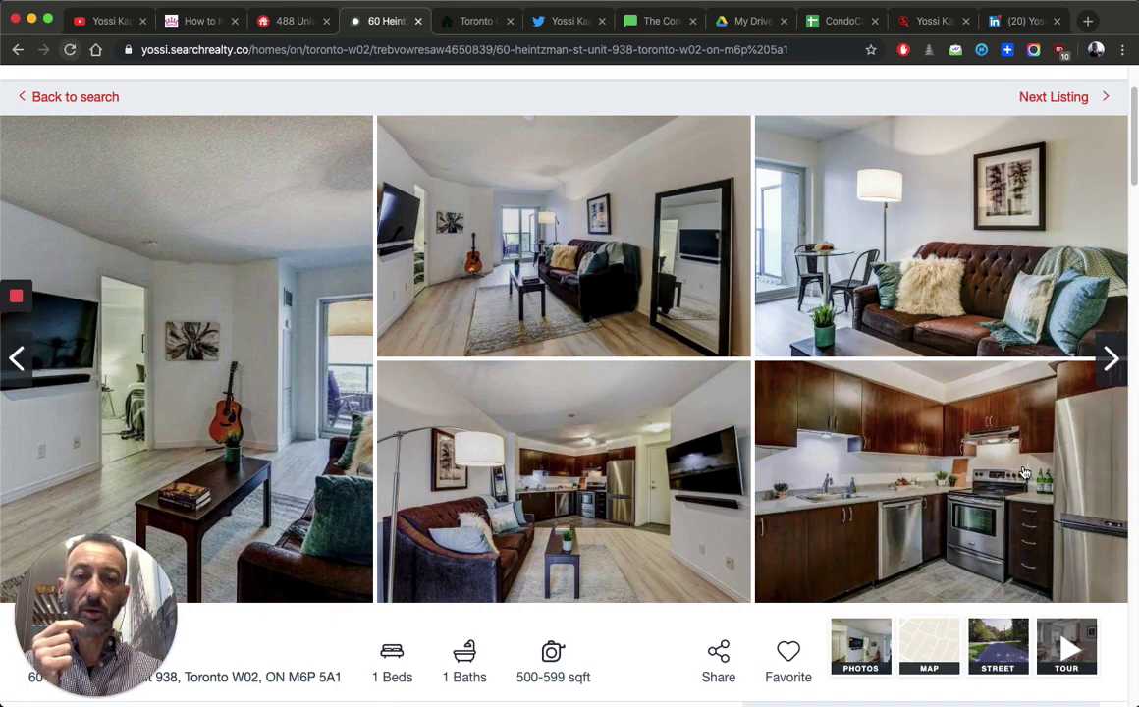
scroll(1129, 187, "down", 1)
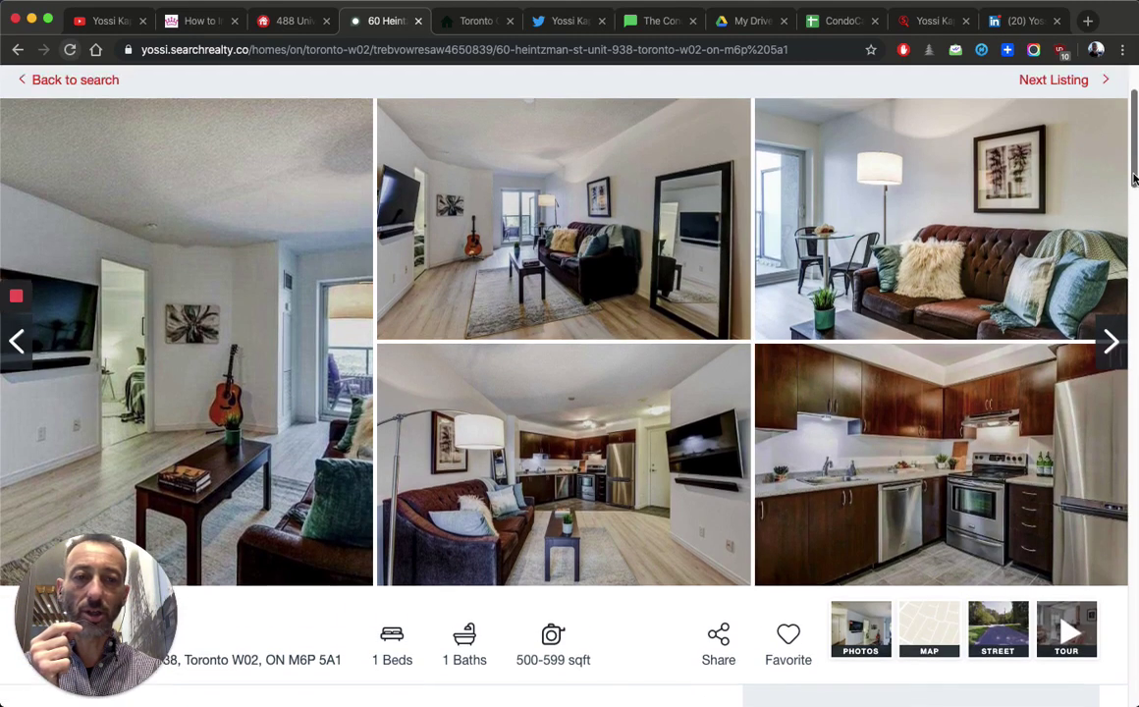
scroll(815, 344, "up", 1)
scroll(896, 381, "down", 3)
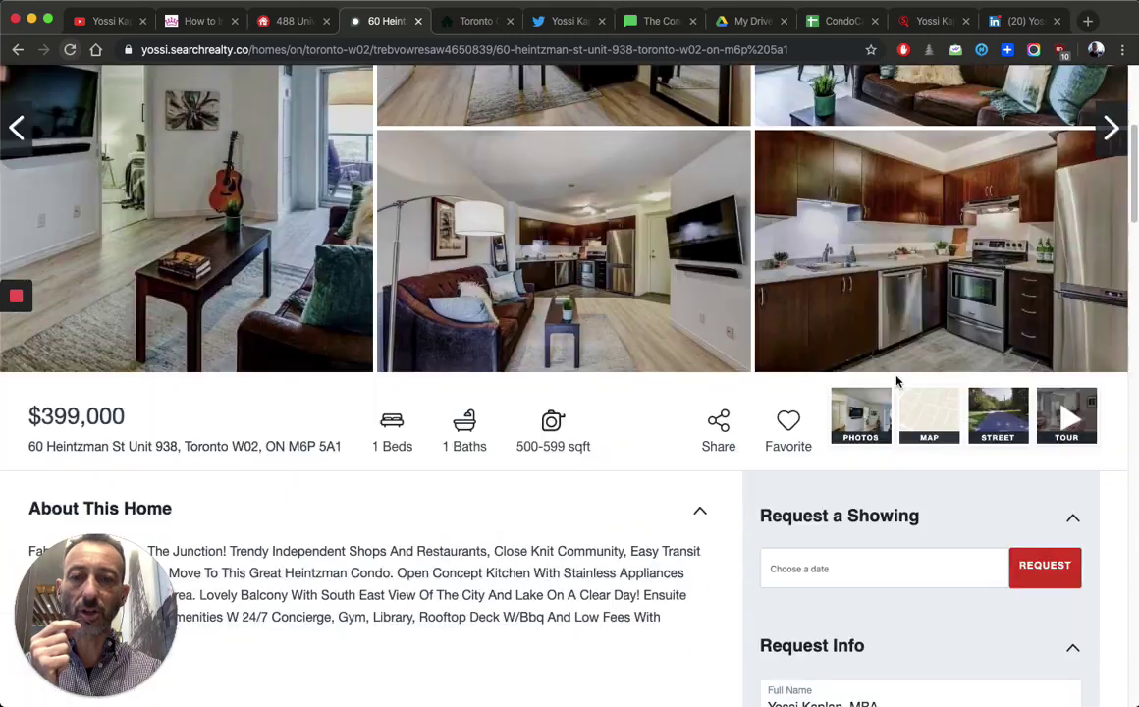
- Read the Junction listing's description, snapshot and building details, highlighting the approximate square footage range
scroll(673, 476, "down", 2)
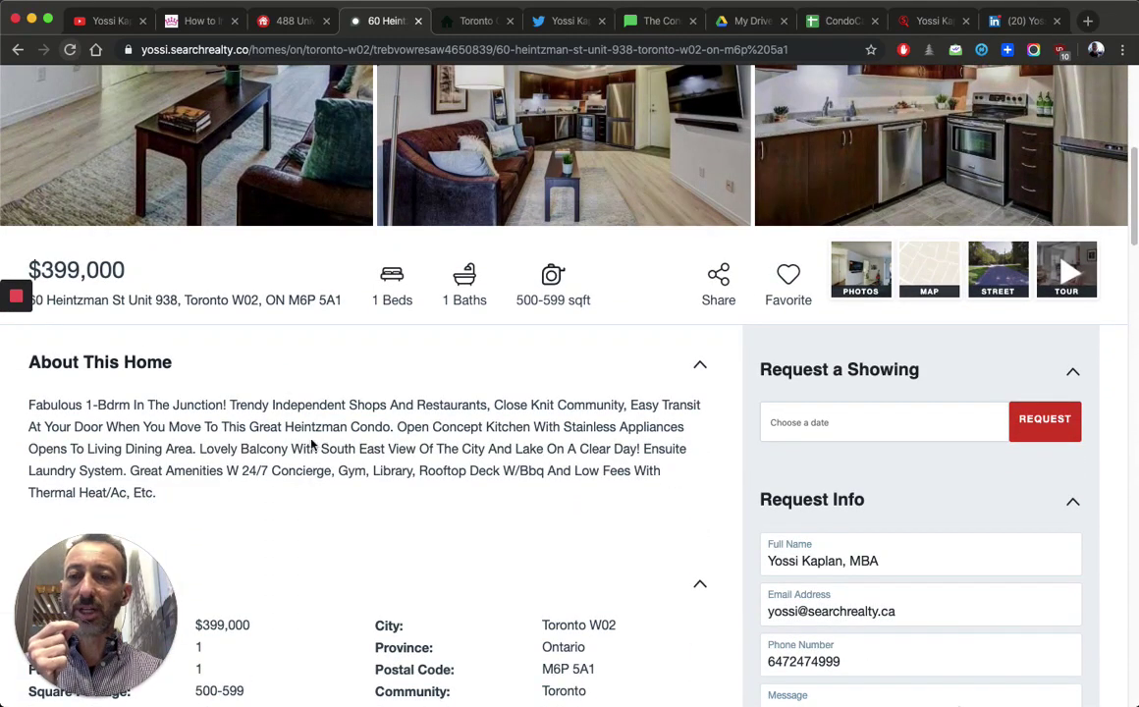
scroll(315, 446, "down", 1)
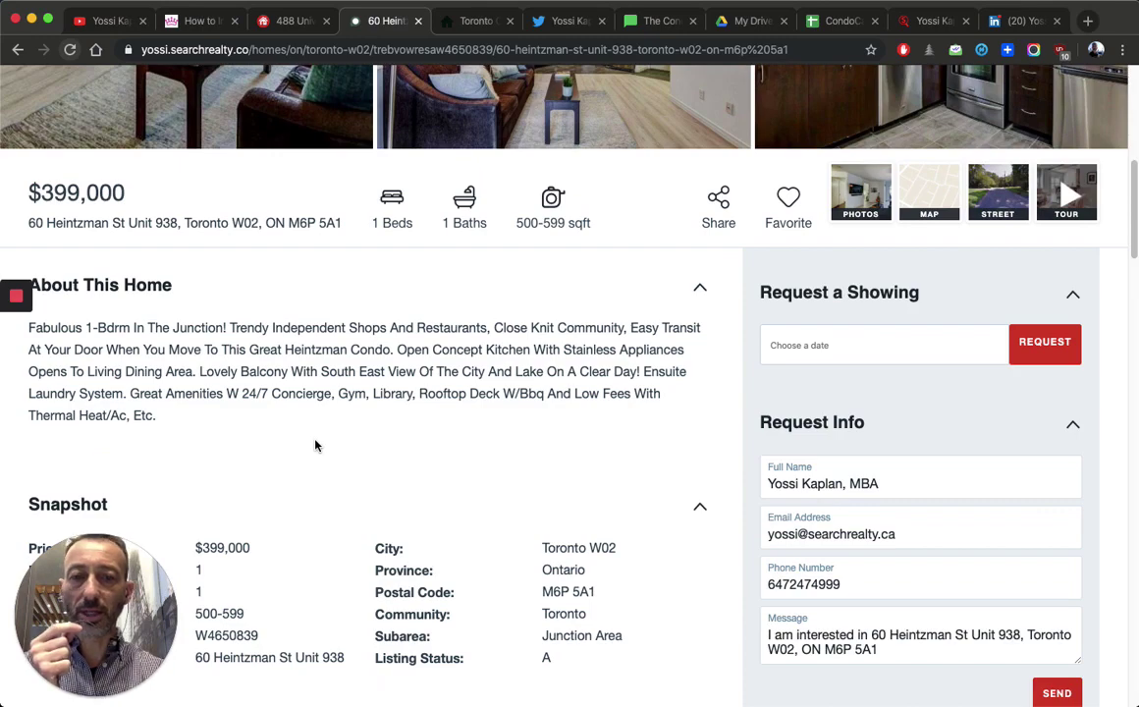
scroll(317, 446, "down", 2)
scroll(318, 446, "down", 3)
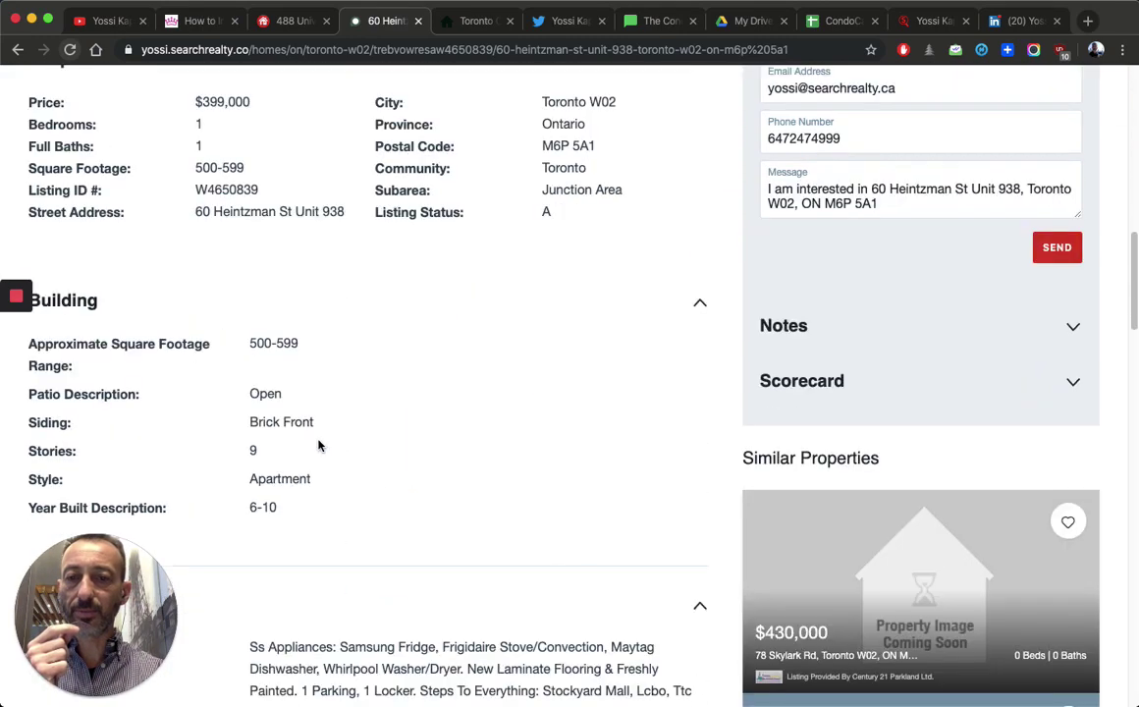
left_click_drag(243, 342, 297, 345)
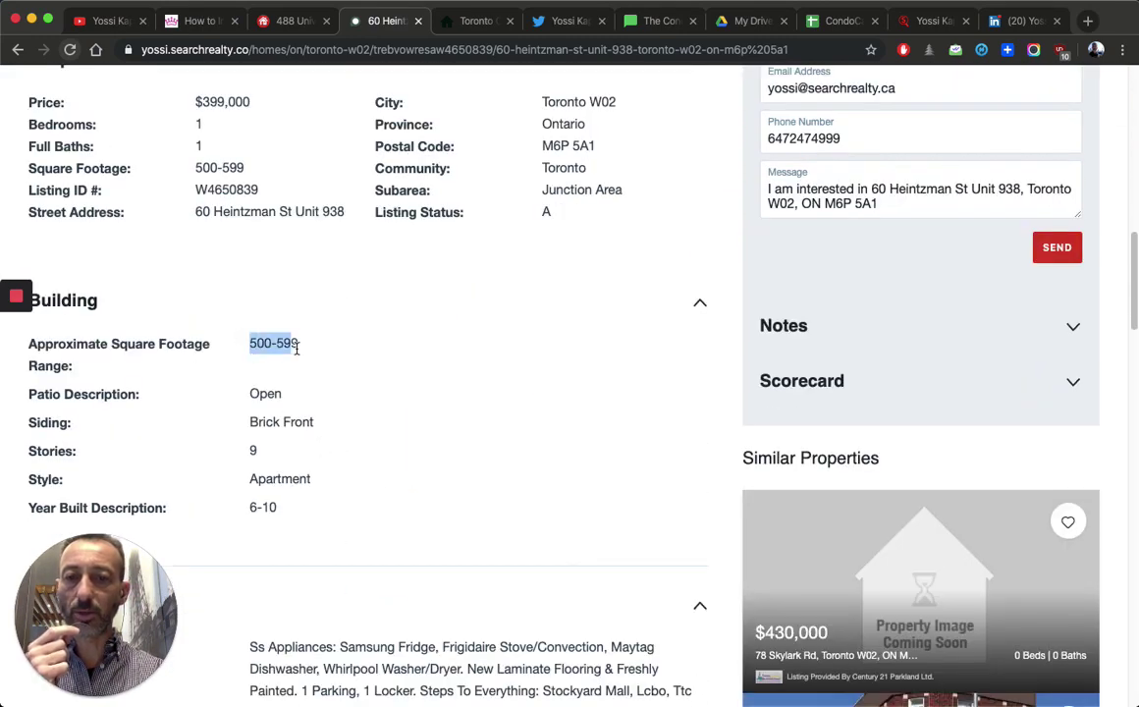
scroll(407, 448, "down", 1)
left_click(496, 472)
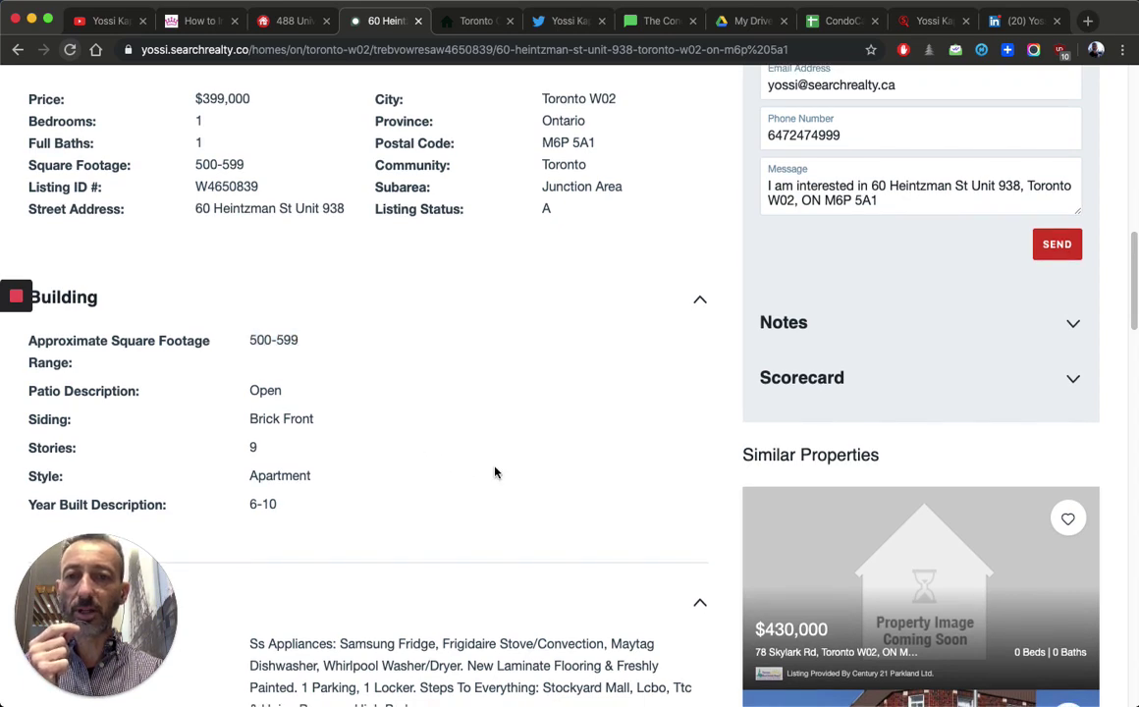
- Examine the listing's extra remarks for parking and locker, and check its monthly association fee and property taxes
scroll(495, 472, "down", 2)
scroll(418, 511, "down", 1)
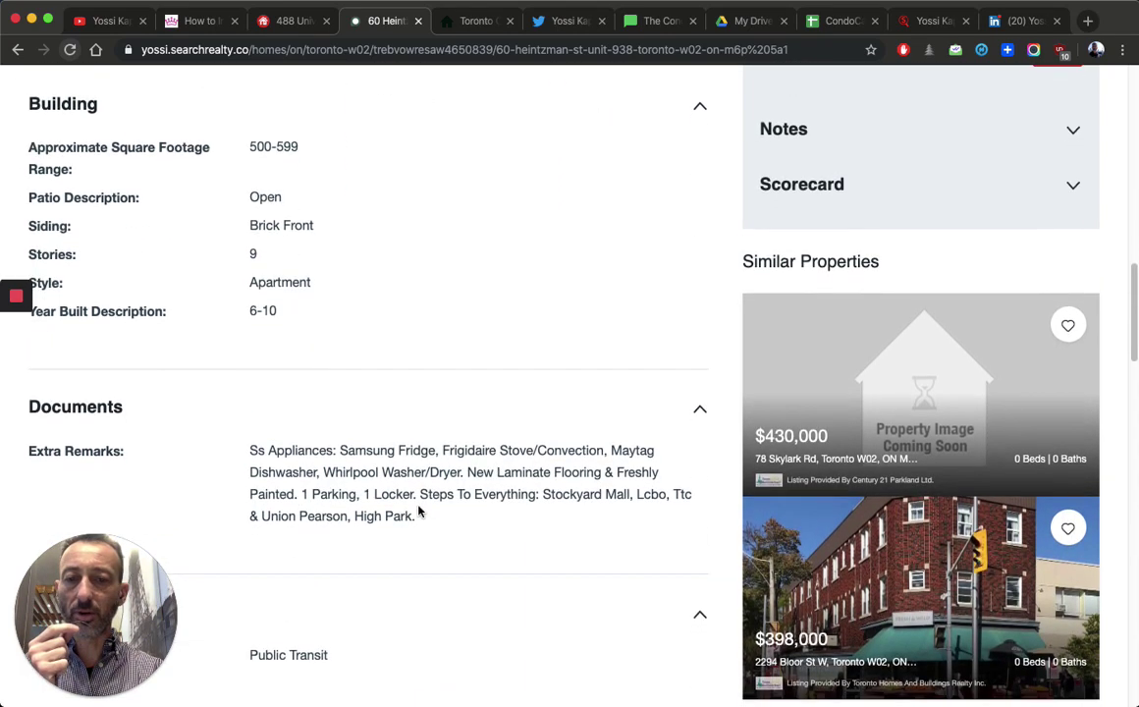
left_click_drag(378, 489, 422, 489)
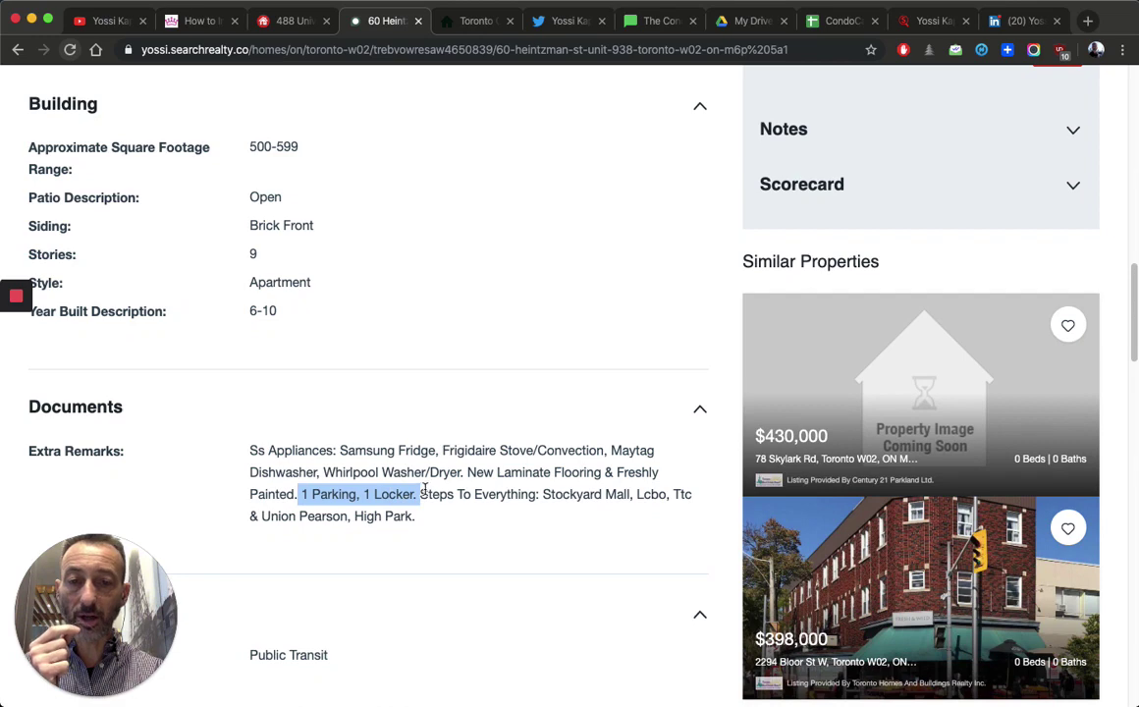
scroll(425, 491, "down", 6)
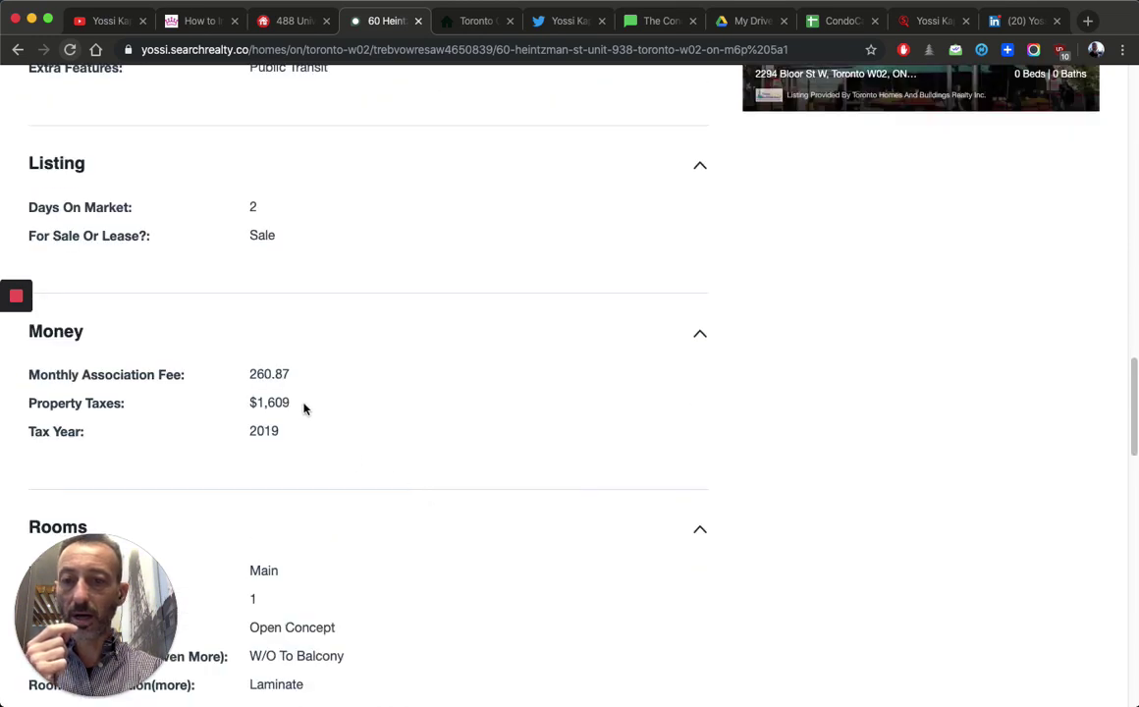
mouse_move(295, 404)
left_mouse_down()
mouse_move(237, 404)
mouse_move(297, 407)
mouse_move(239, 401)
mouse_move(291, 381)
left_mouse_up()
left_click(251, 376)
left_click(291, 382)
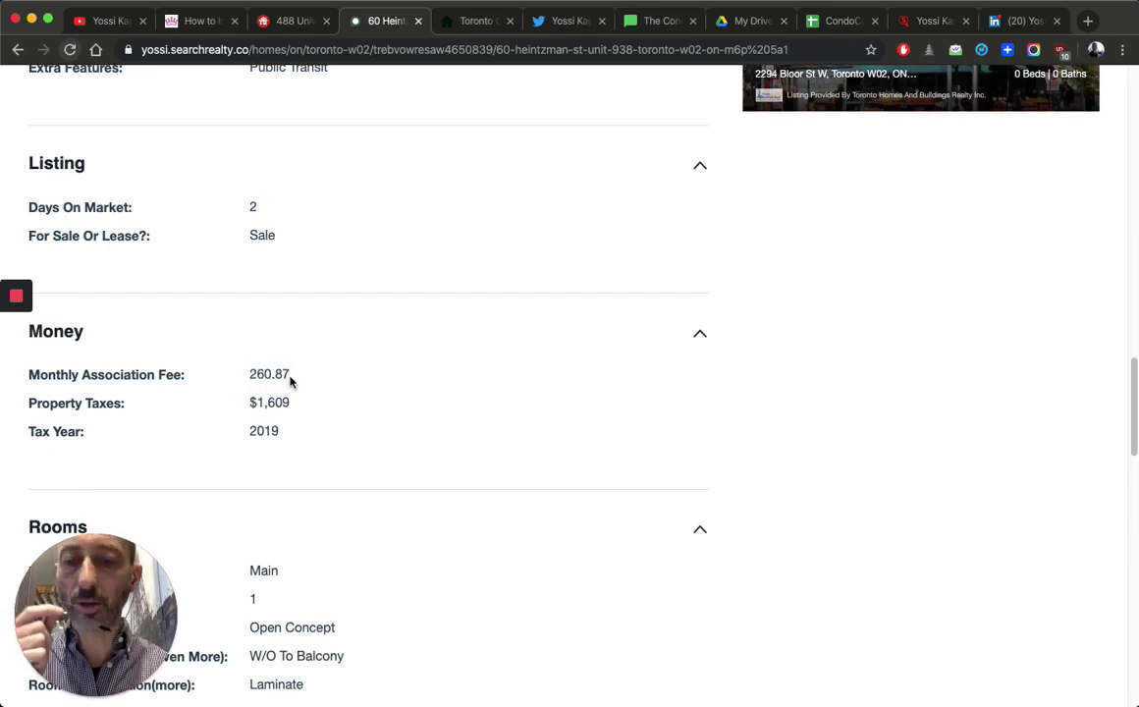
scroll(292, 381, "up", 15)
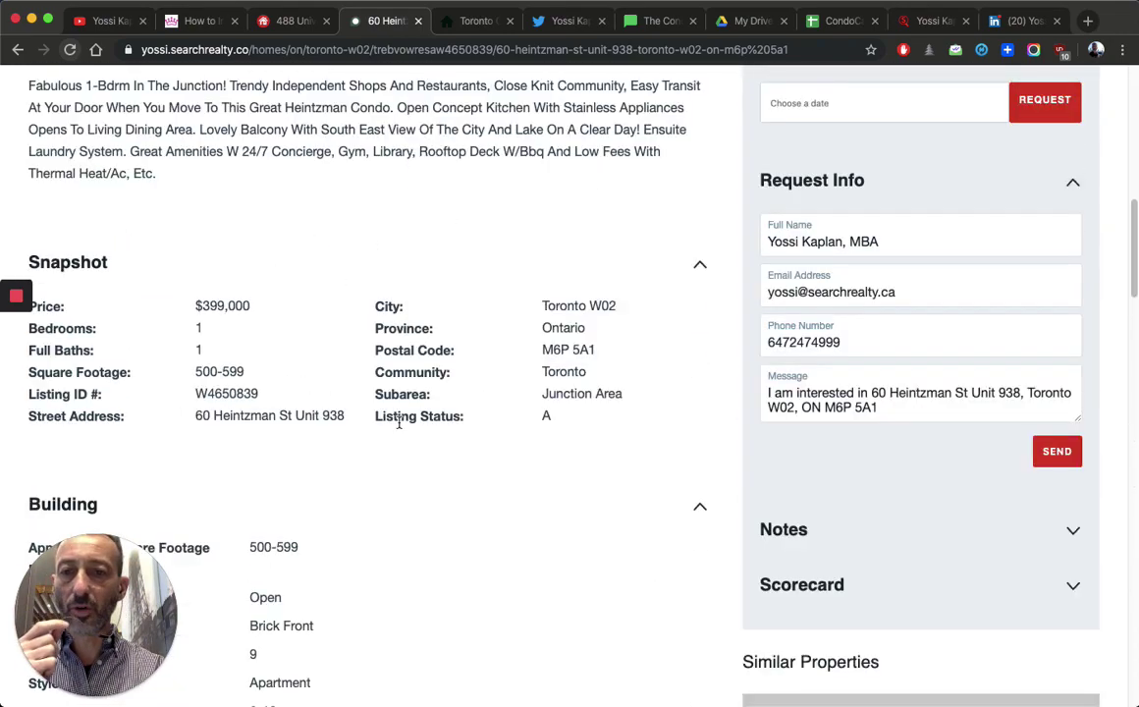
scroll(399, 429, "down", 5)
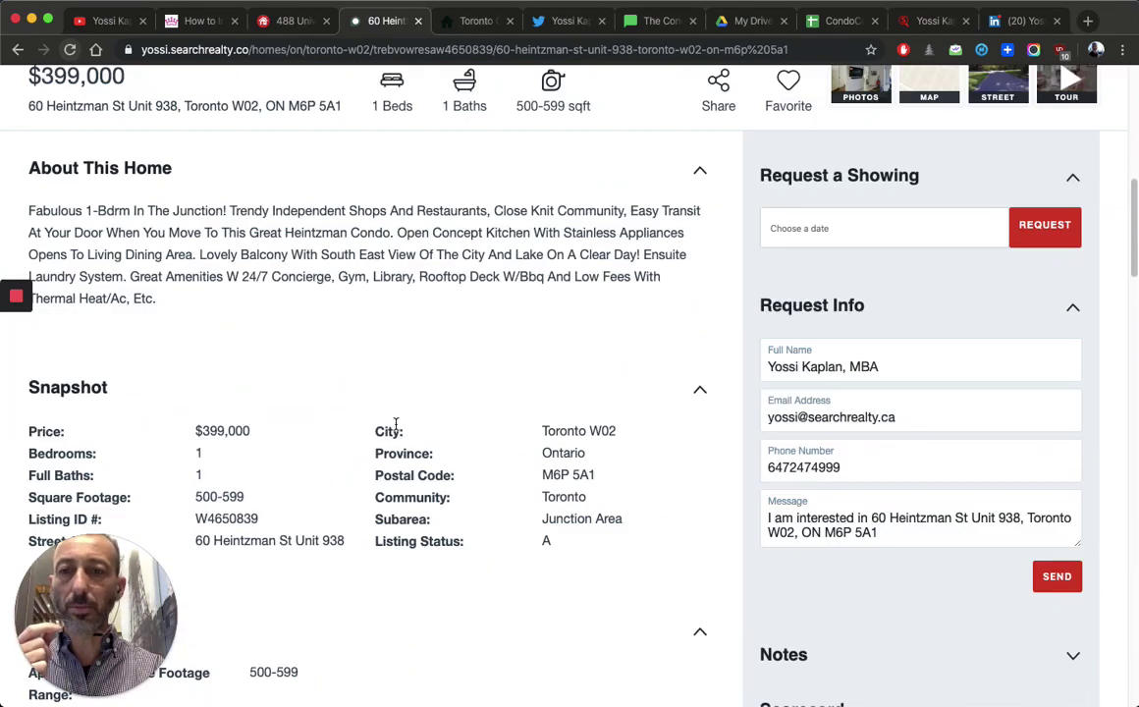
- Switch to the Condo Calculator spreadsheet and set the Toronto West End condo to 1 bed, 550 sqft indoor and a price of 400000
left_click(837, 21)
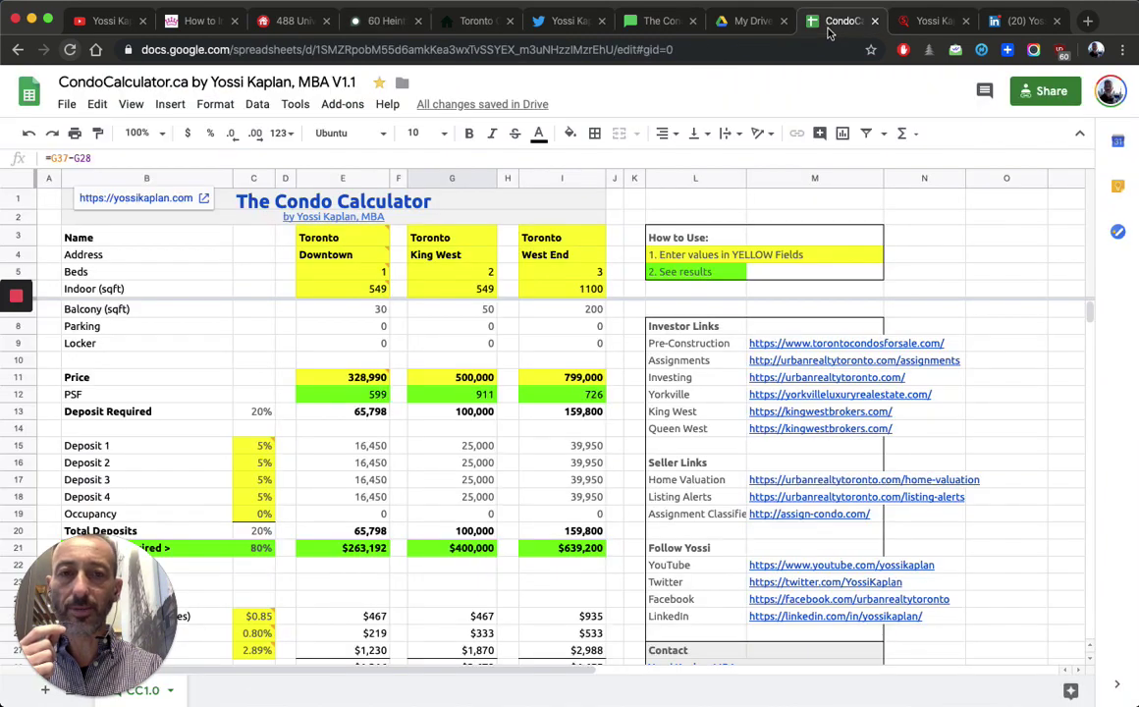
left_click(579, 273)
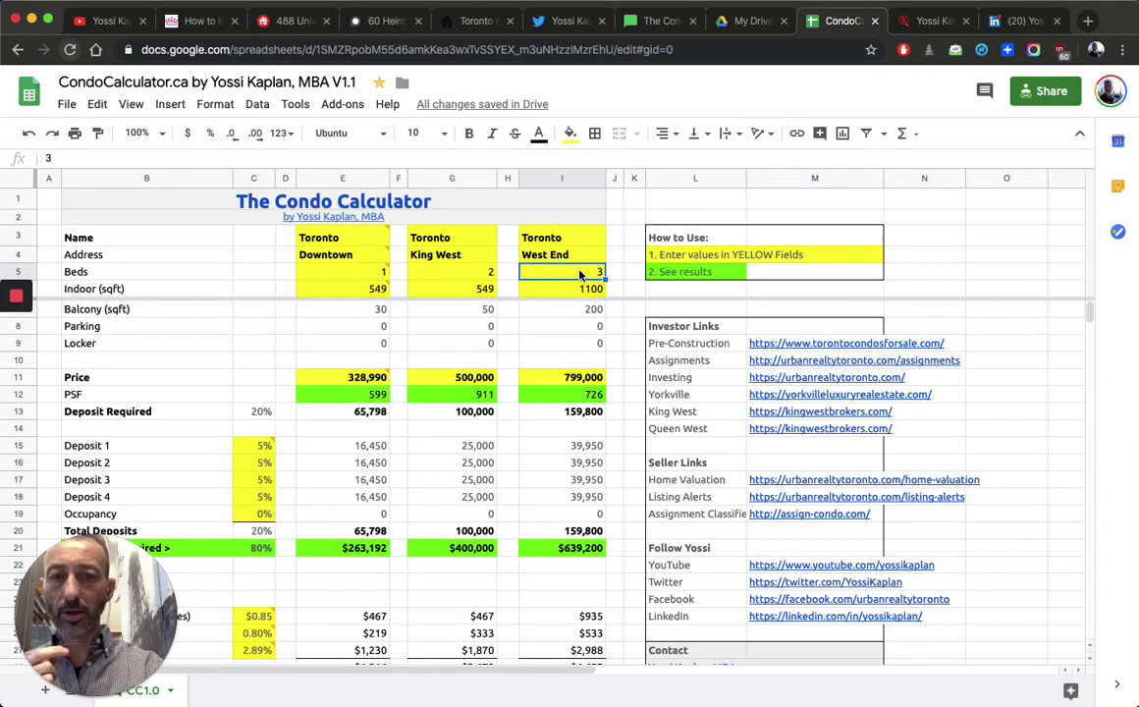
type("1")
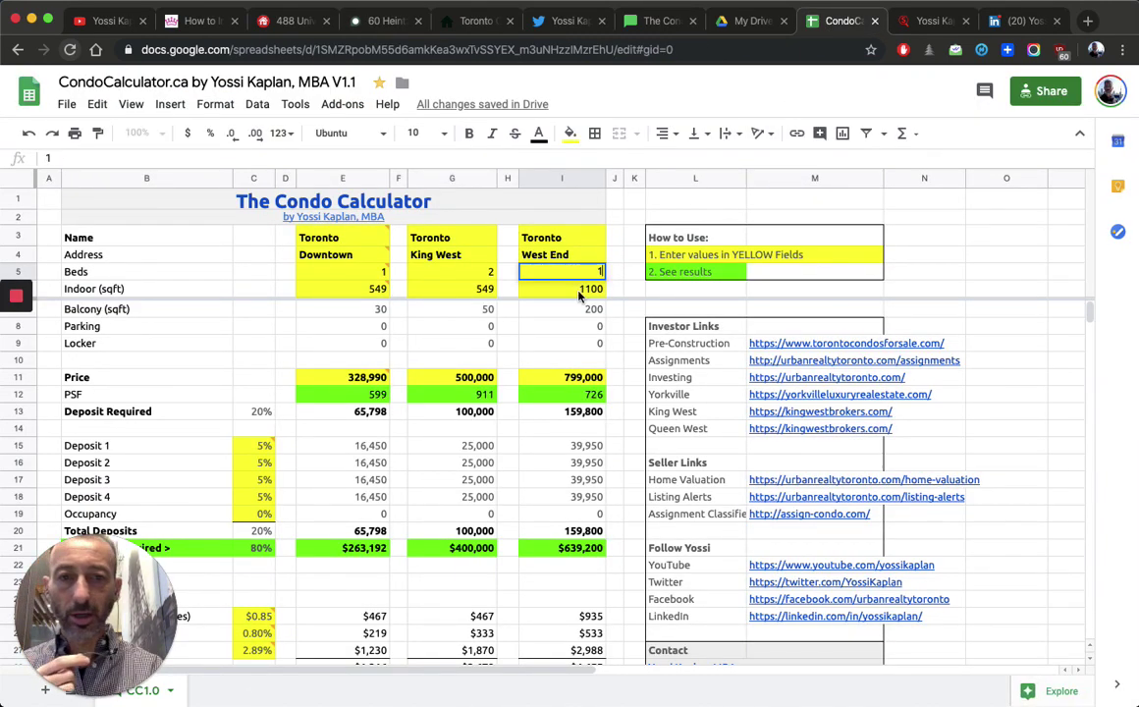
key("Return")
type("550")
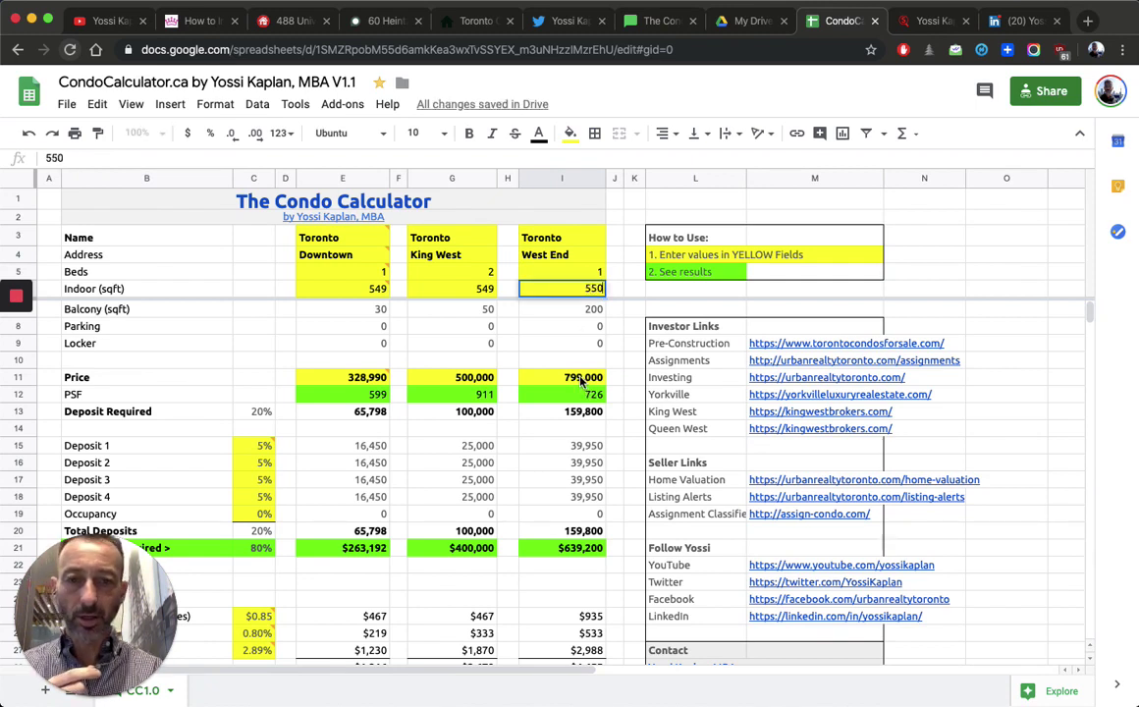
left_click(582, 380)
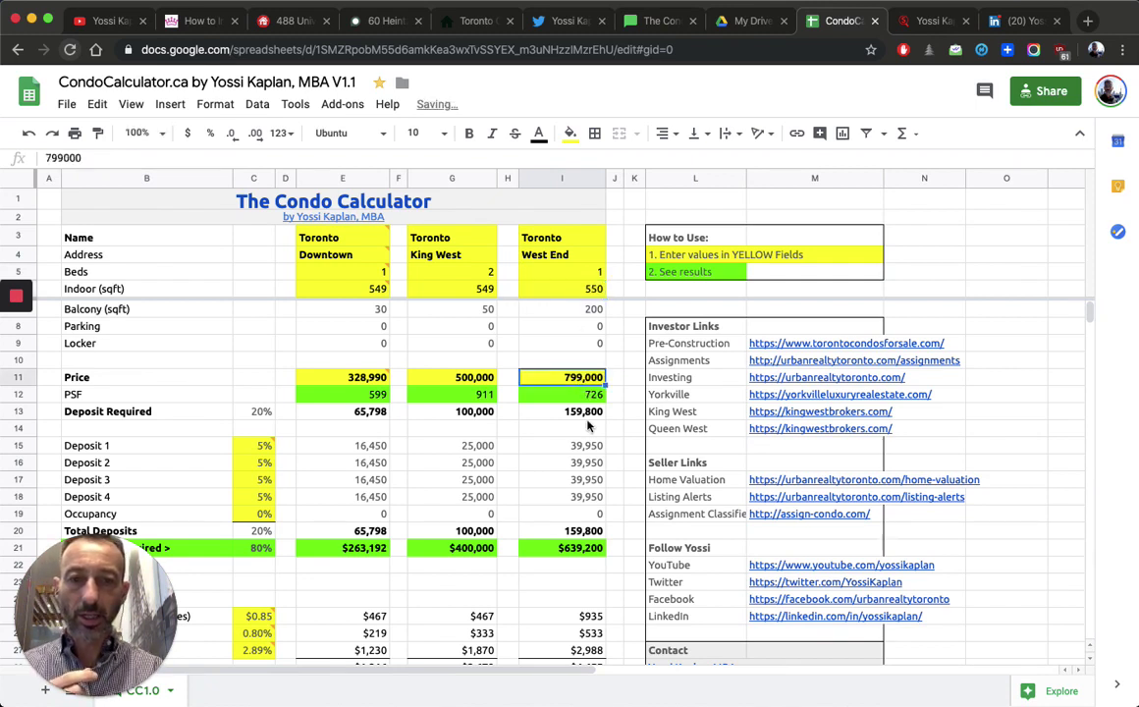
type("400000")
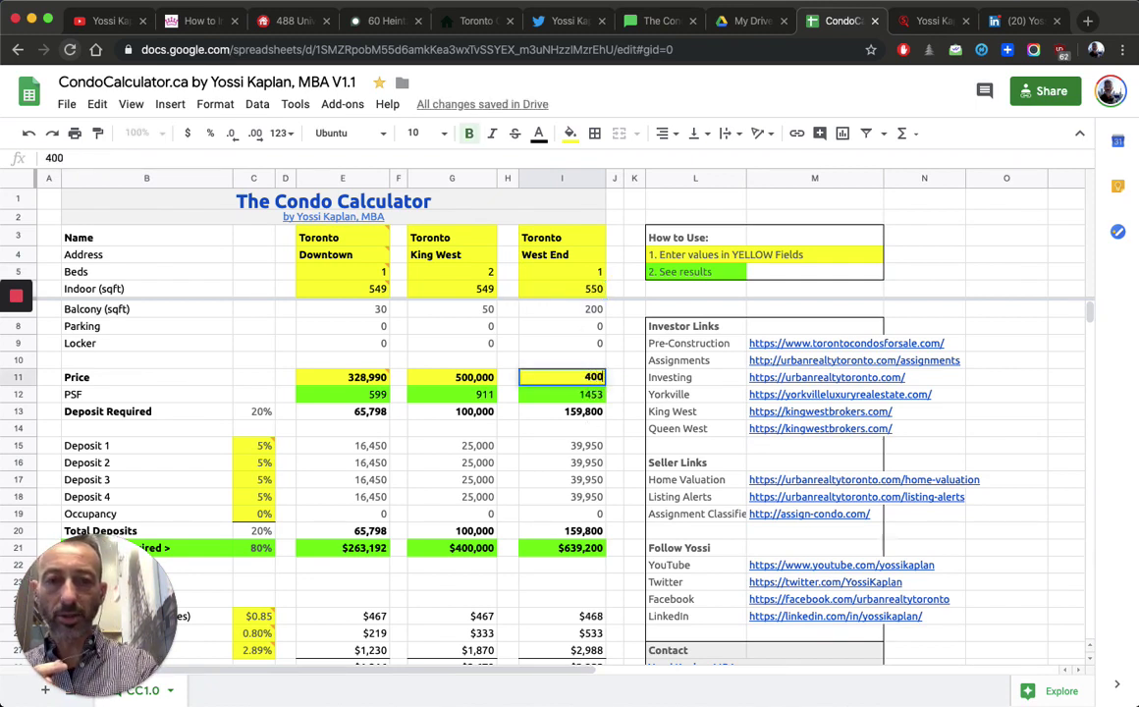
key("Return")
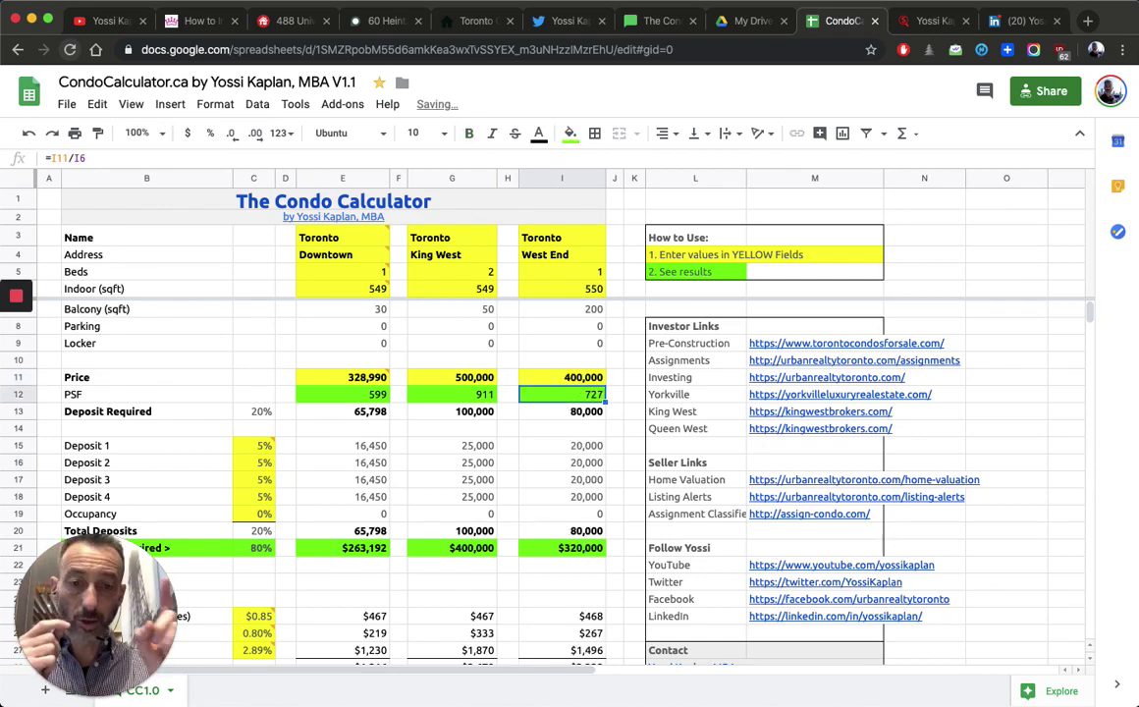
- Review the West End condo's monthly expenses and cashflow analysis, and select its maintenance fee cell
scroll(571, 443, "down", 4)
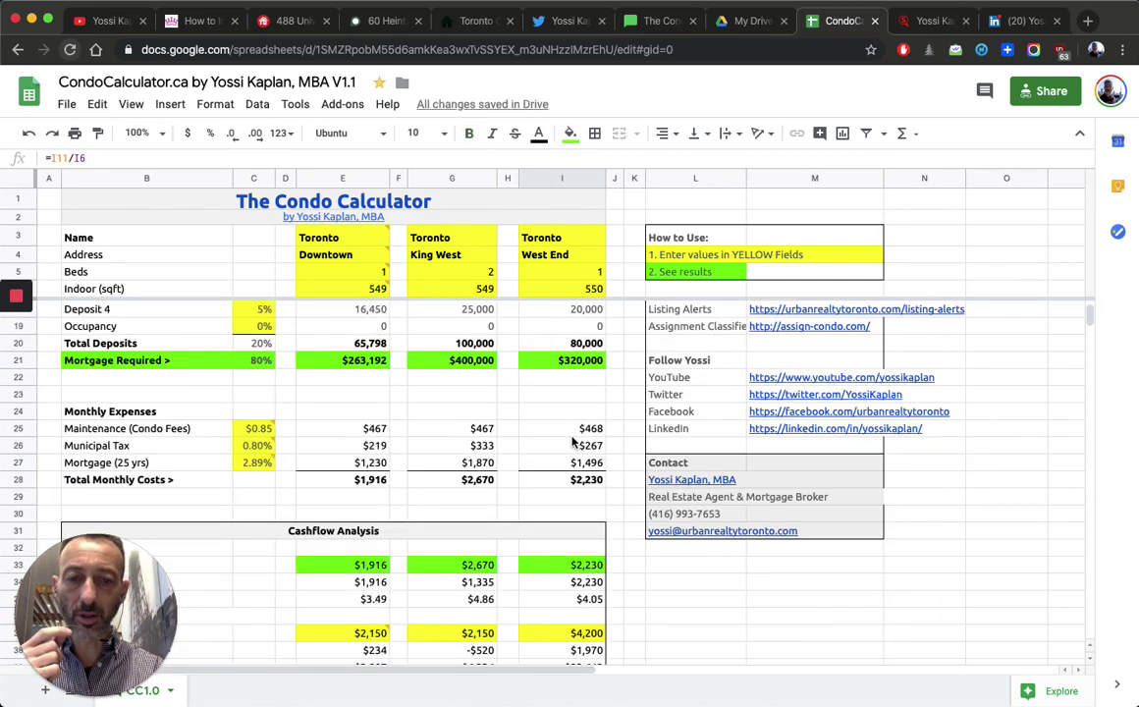
scroll(571, 443, "down", 2)
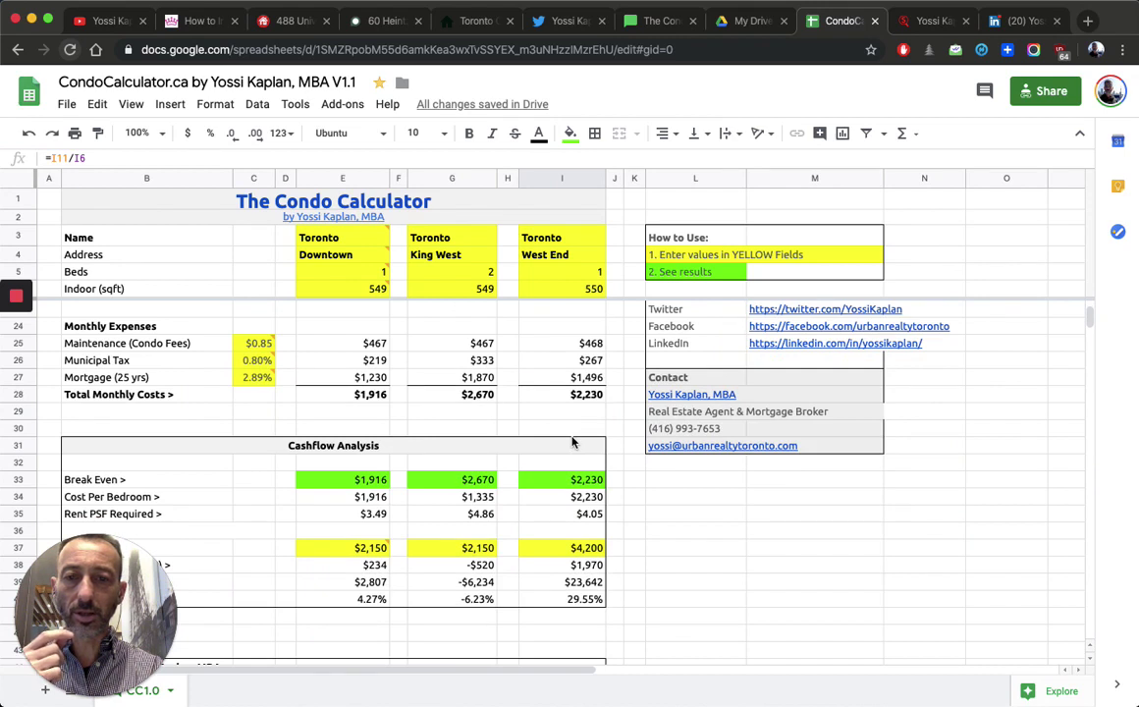
left_click(577, 344)
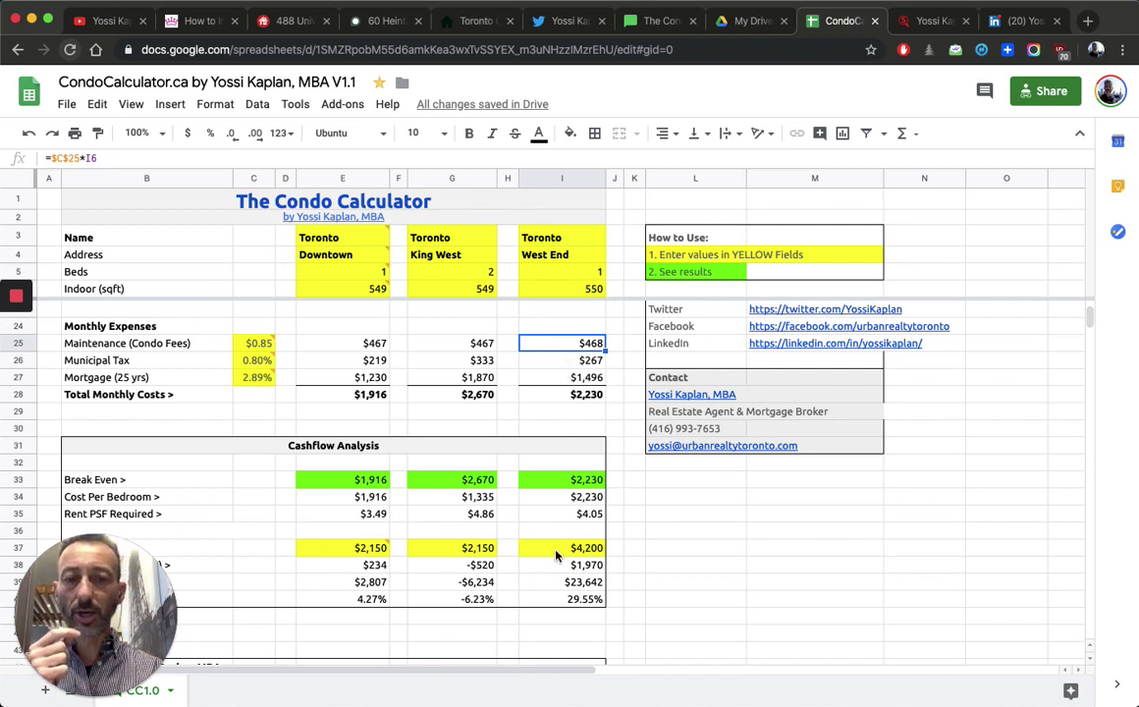
- Try condo maintenance fee rates of 0.50 and 0.45 in the monthly expenses
left_click(255, 342)
type("0.5")
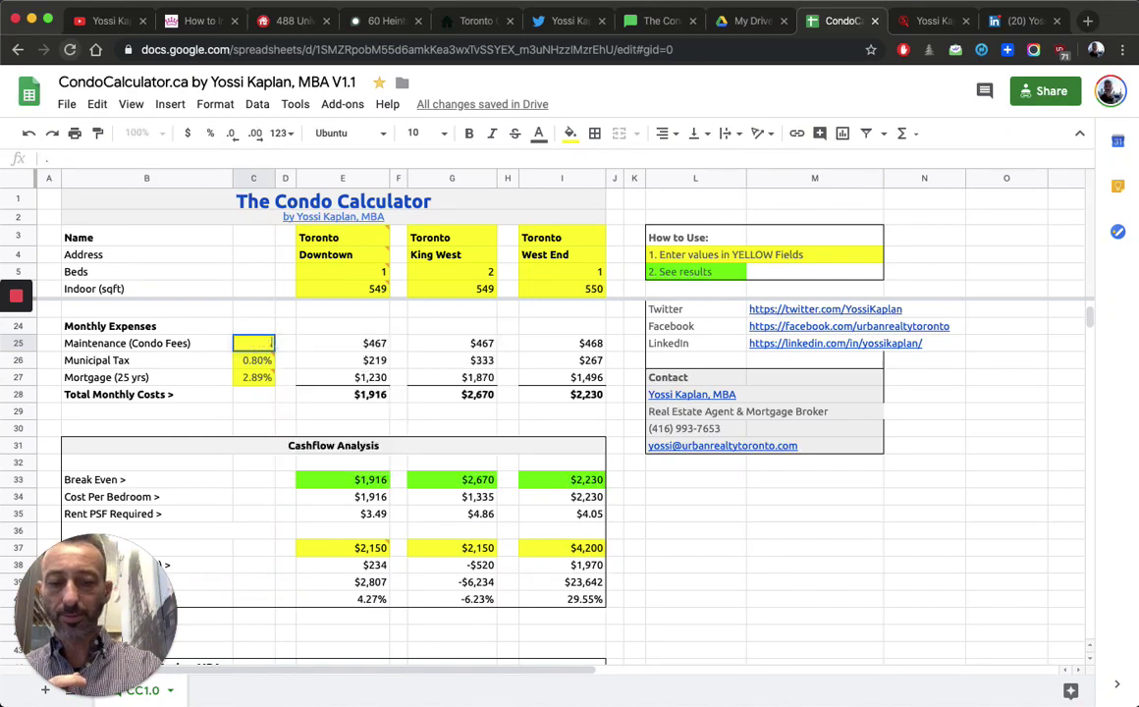
key("Return")
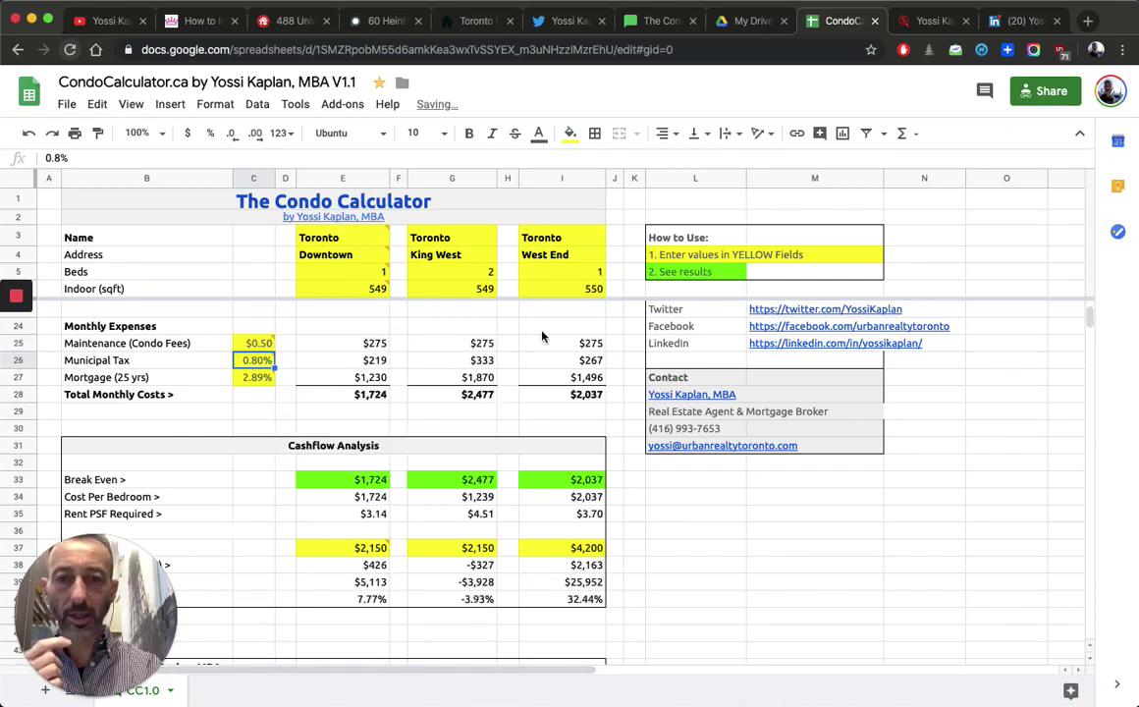
left_click(253, 345)
type(".")
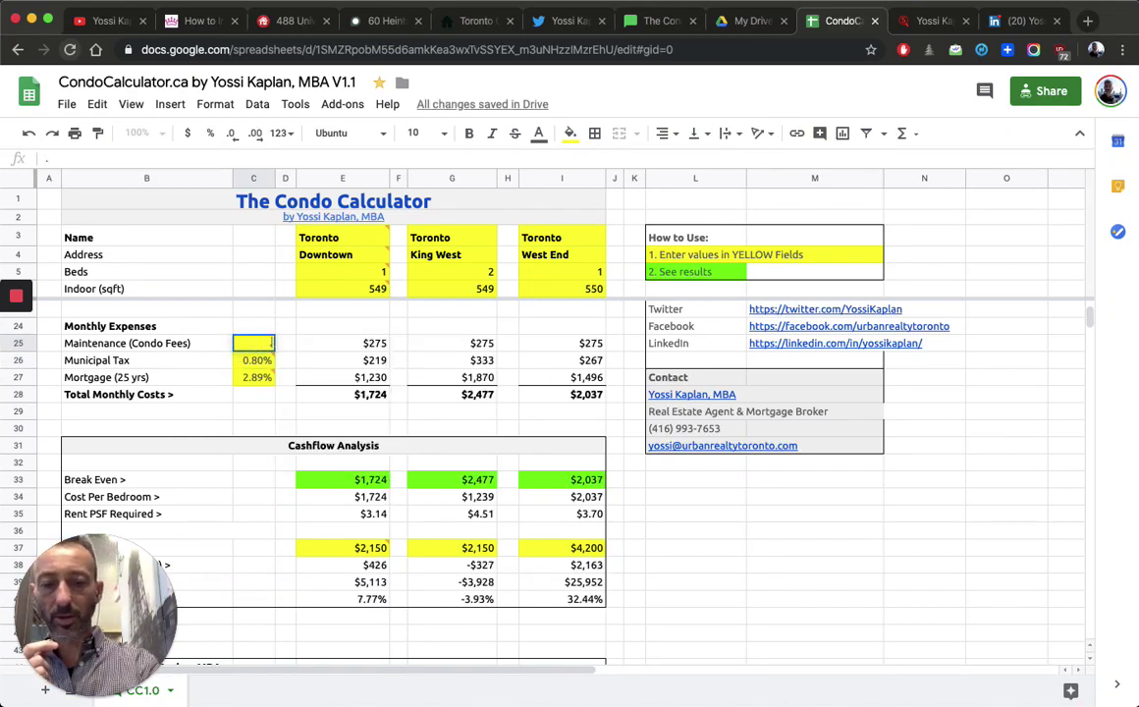
key("Return")
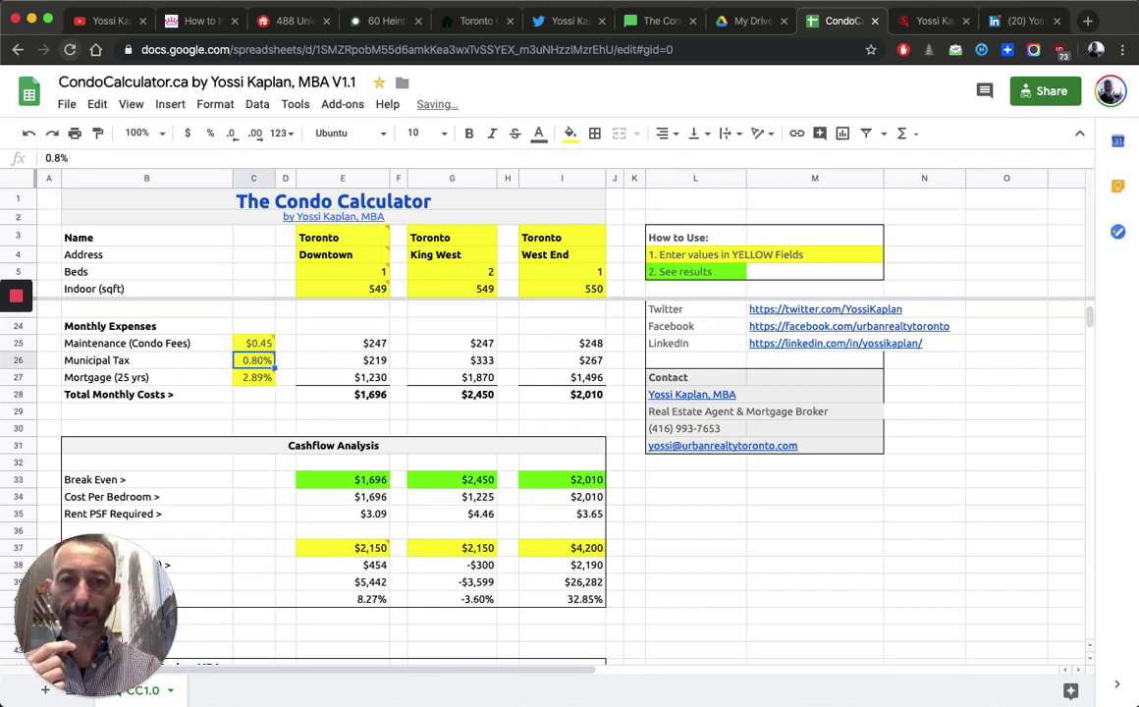
- Set the condo maintenance fee rate in the monthly expenses to 0.48
left_click(254, 341)
type(".")
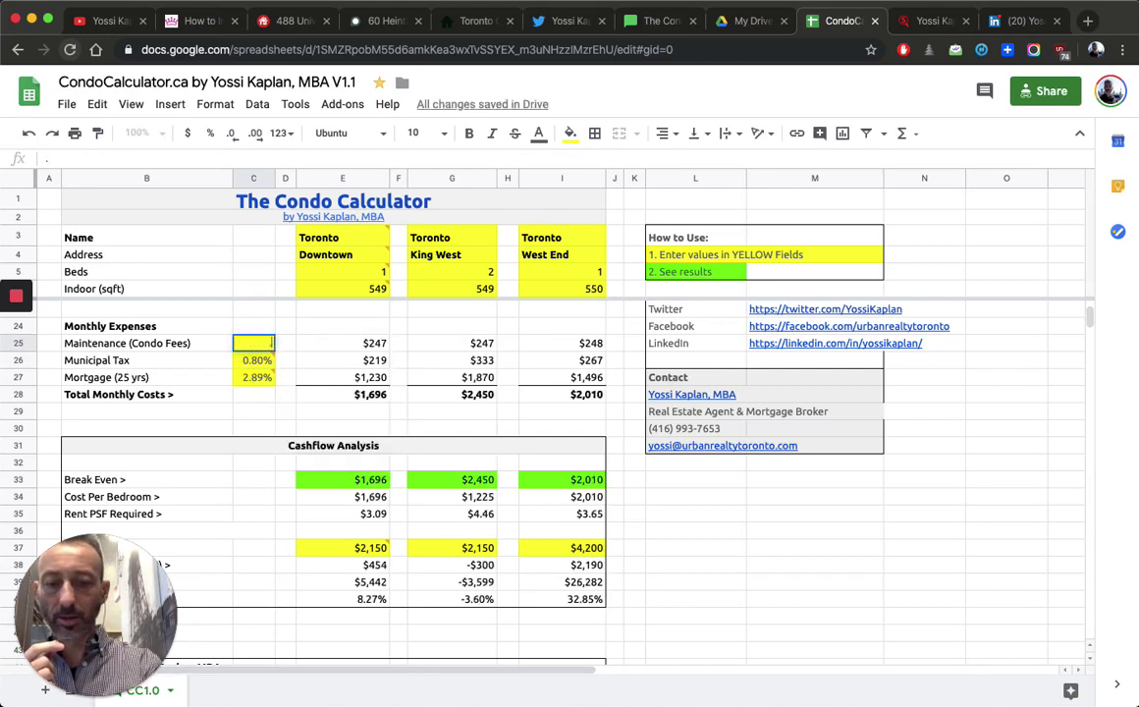
type("48")
key("Return")
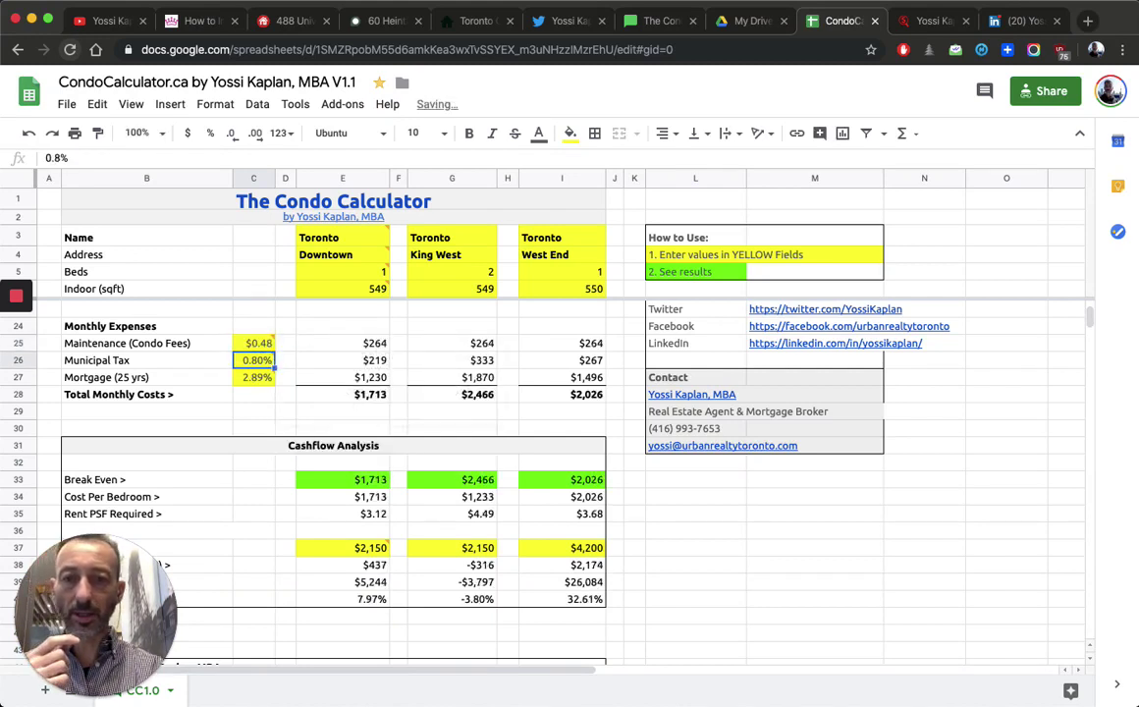
- Try a municipal tax rate of 0.6% in the monthly expenses
key("Return")
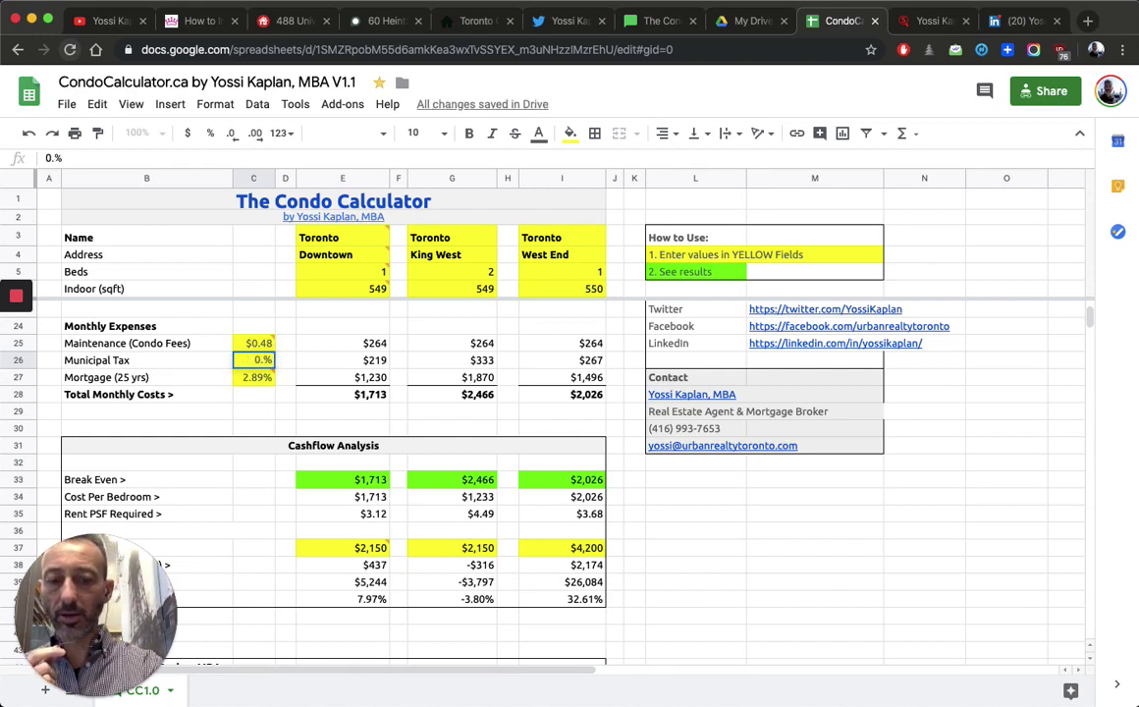
type("6")
key("Return")
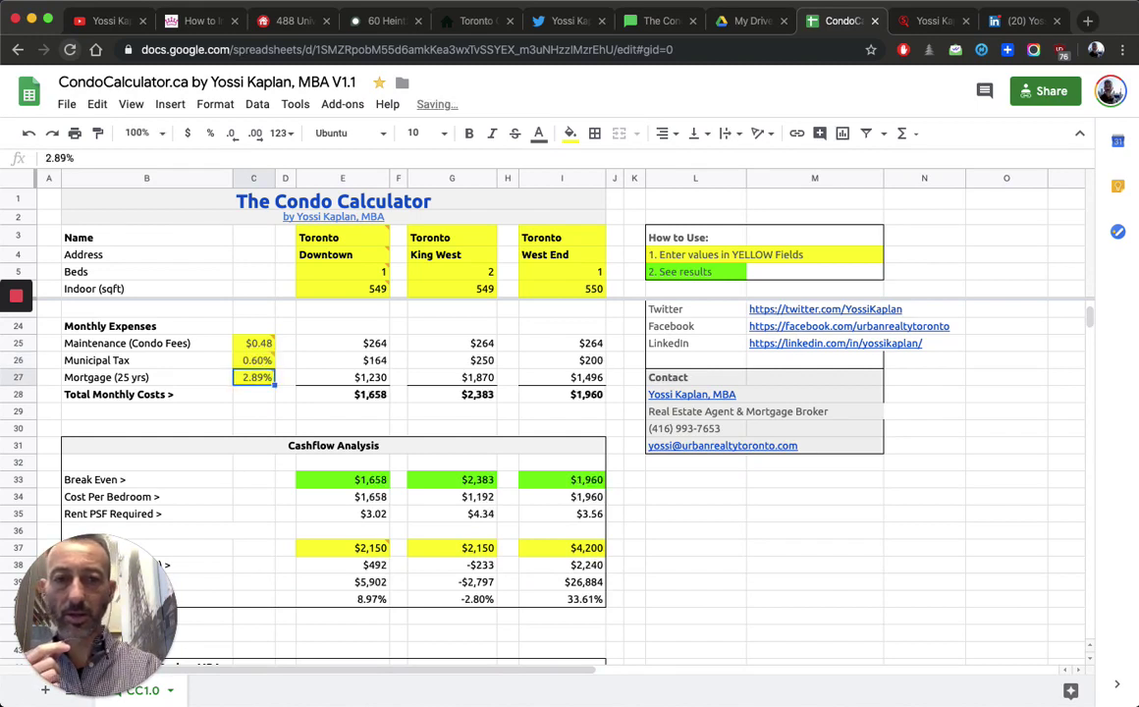
- Set the municipal tax rate in the monthly expenses to 0.5%
left_click(254, 363)
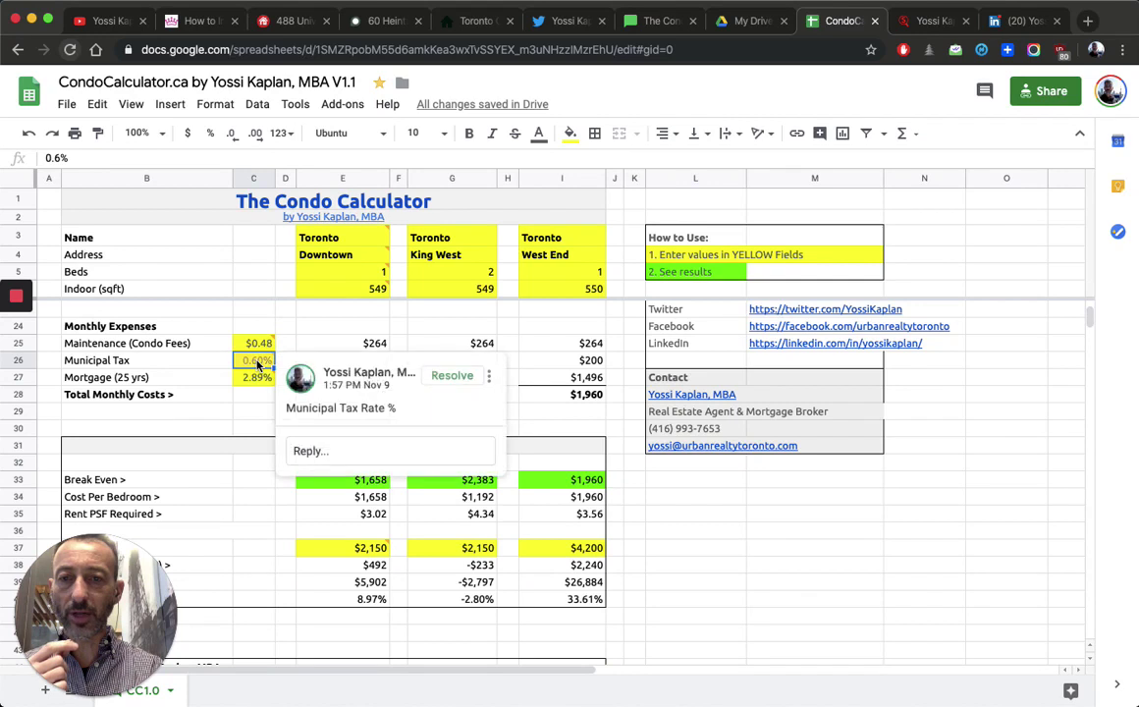
double_click(257, 361)
key("BackSpace")
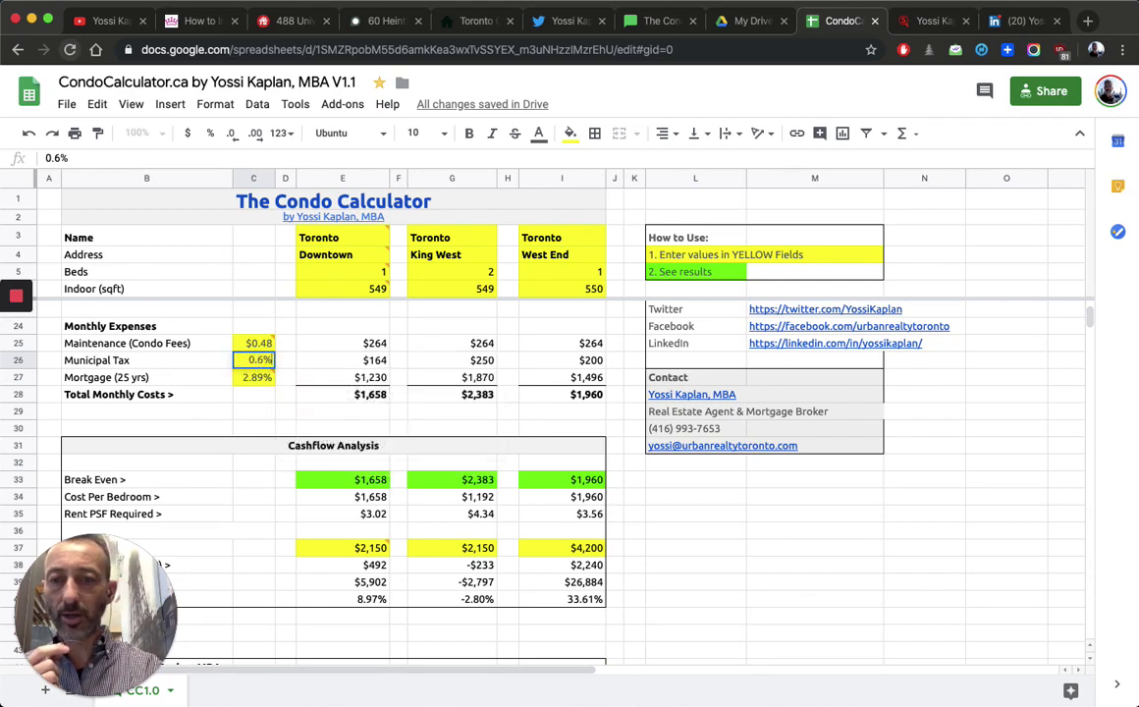
type("5")
key("Return")
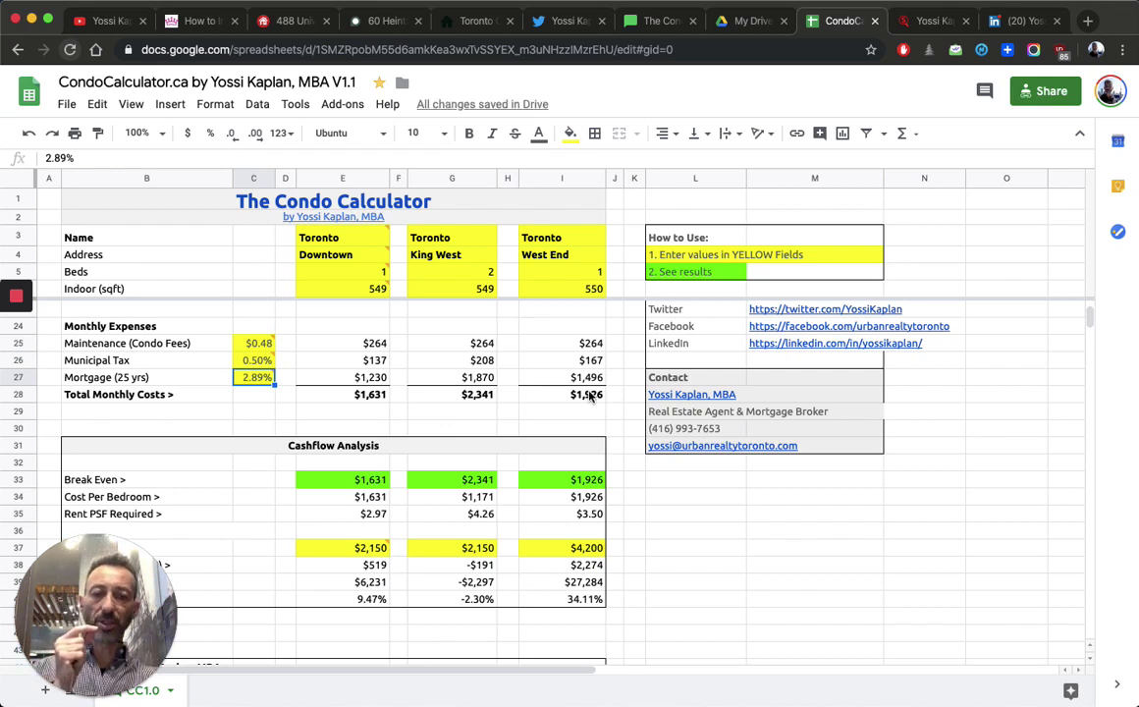
- Review the West End condo's break-even amount, rent achieved and required rent per square foot in the cashflow analysis
left_click(561, 481)
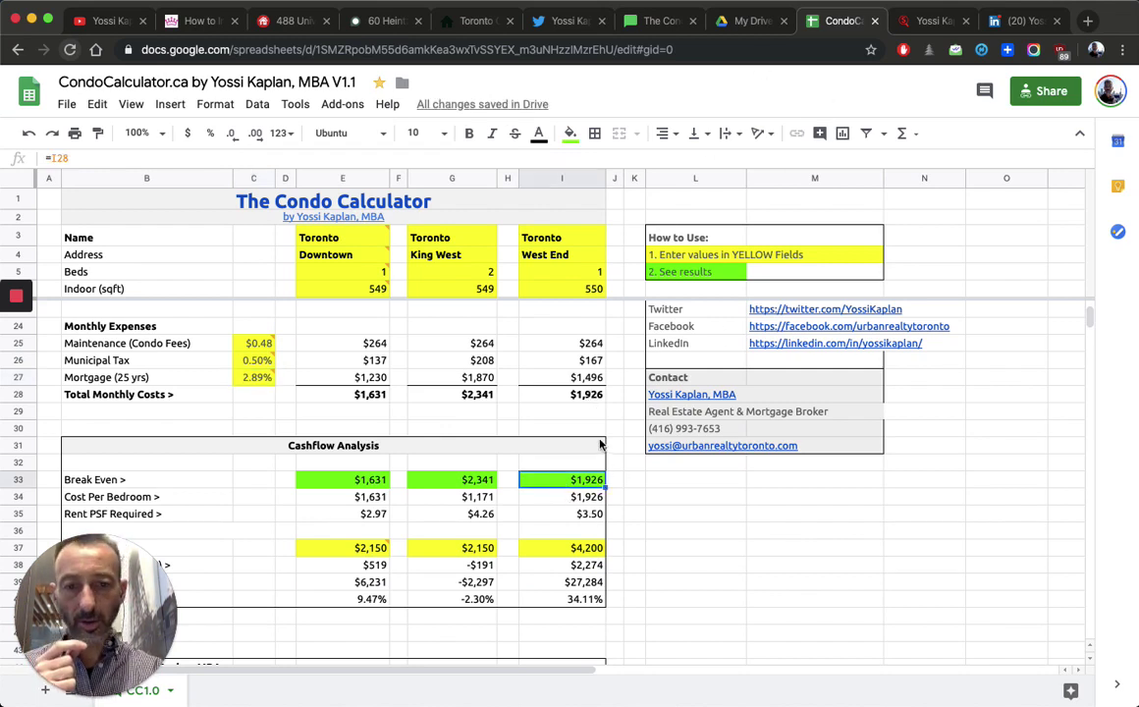
scroll(601, 445, "down", 2)
left_click(562, 498)
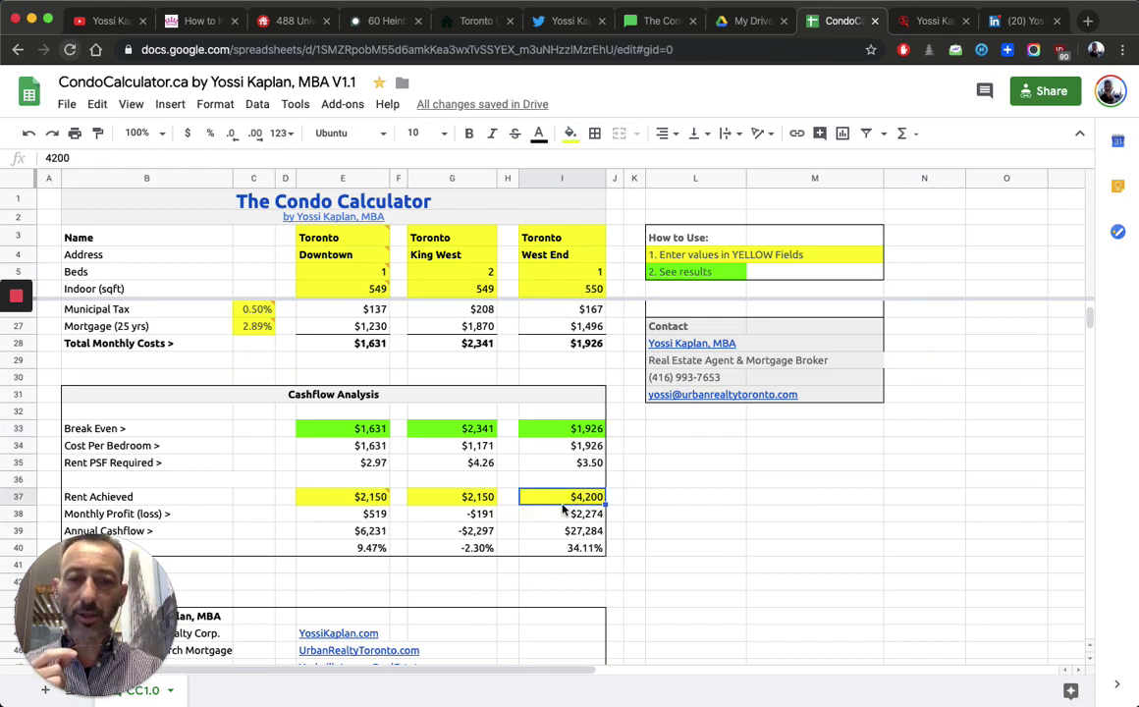
left_click(562, 464)
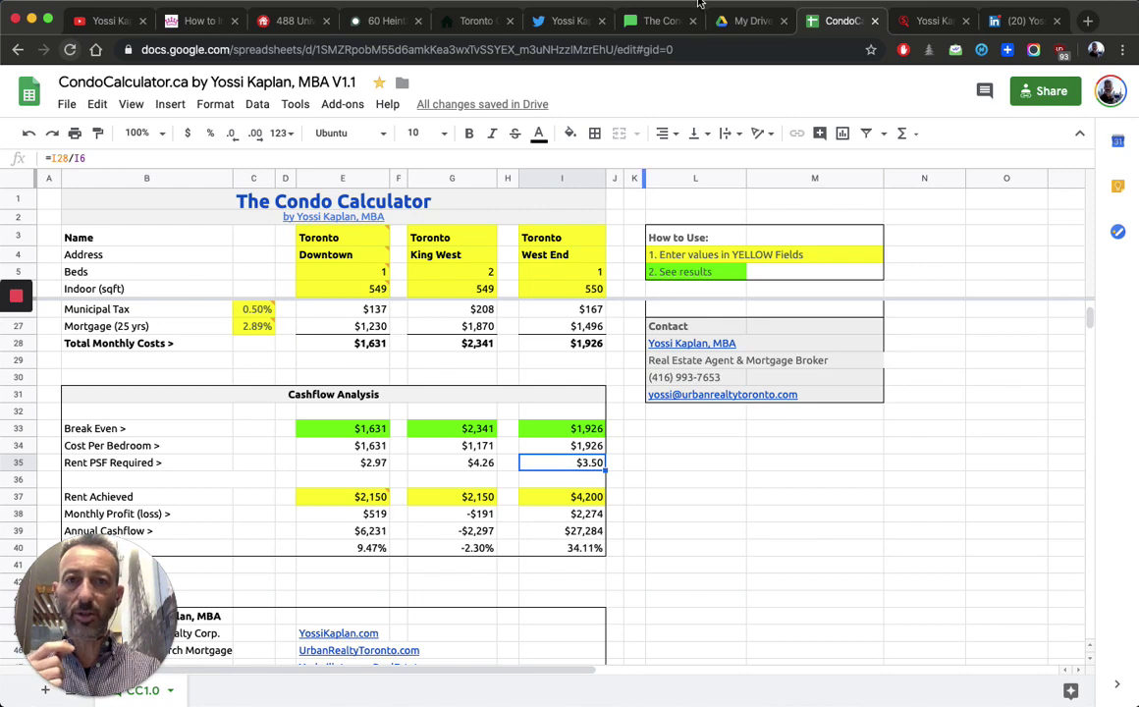
left_click(656, 19)
left_click(850, 24)
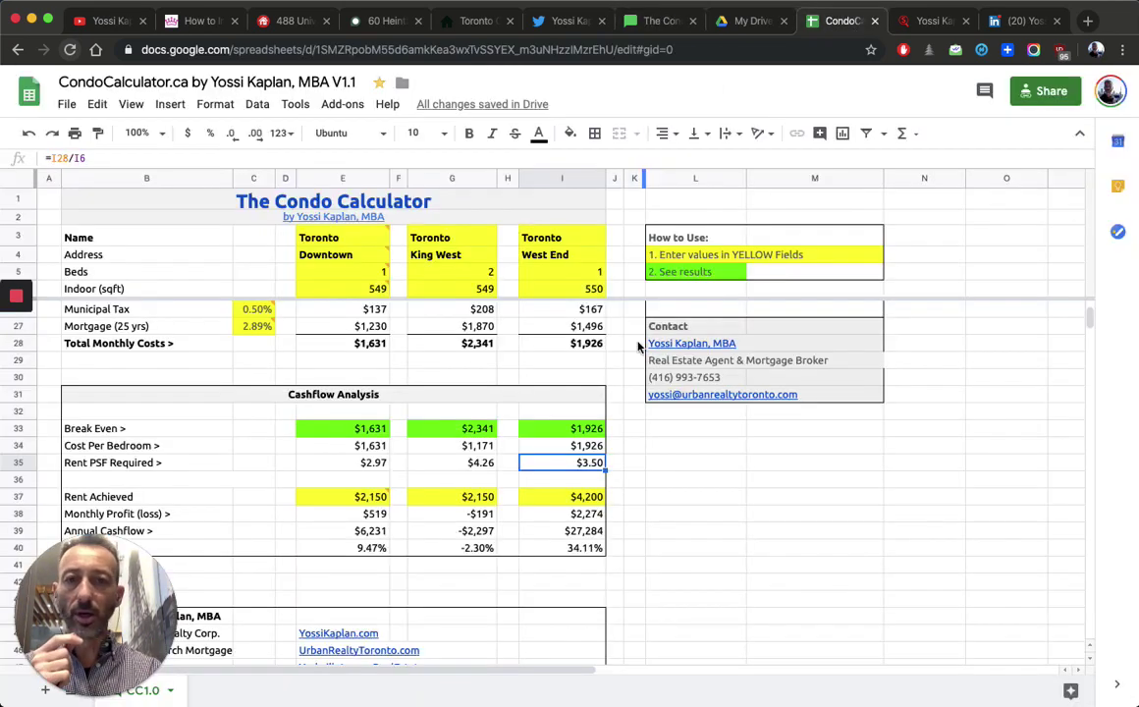
- Try a rent achieved of 2000 for the West End condo and check the resulting profit and annual ROI
left_click(561, 497)
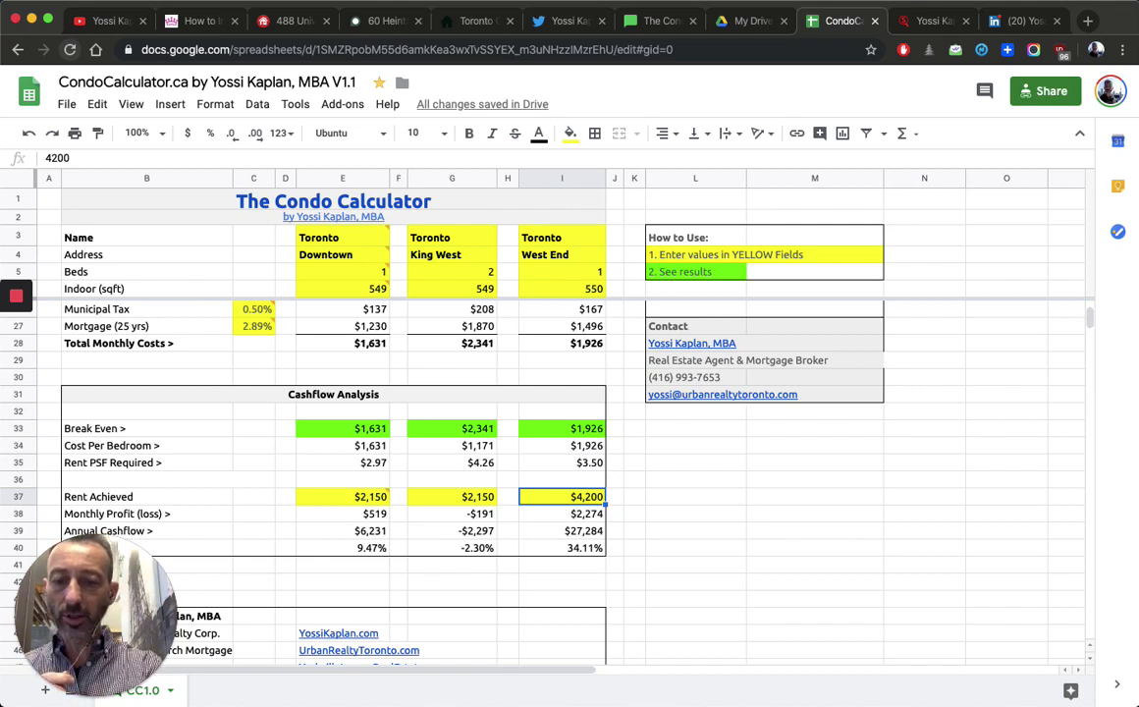
type("2000")
key("Return")
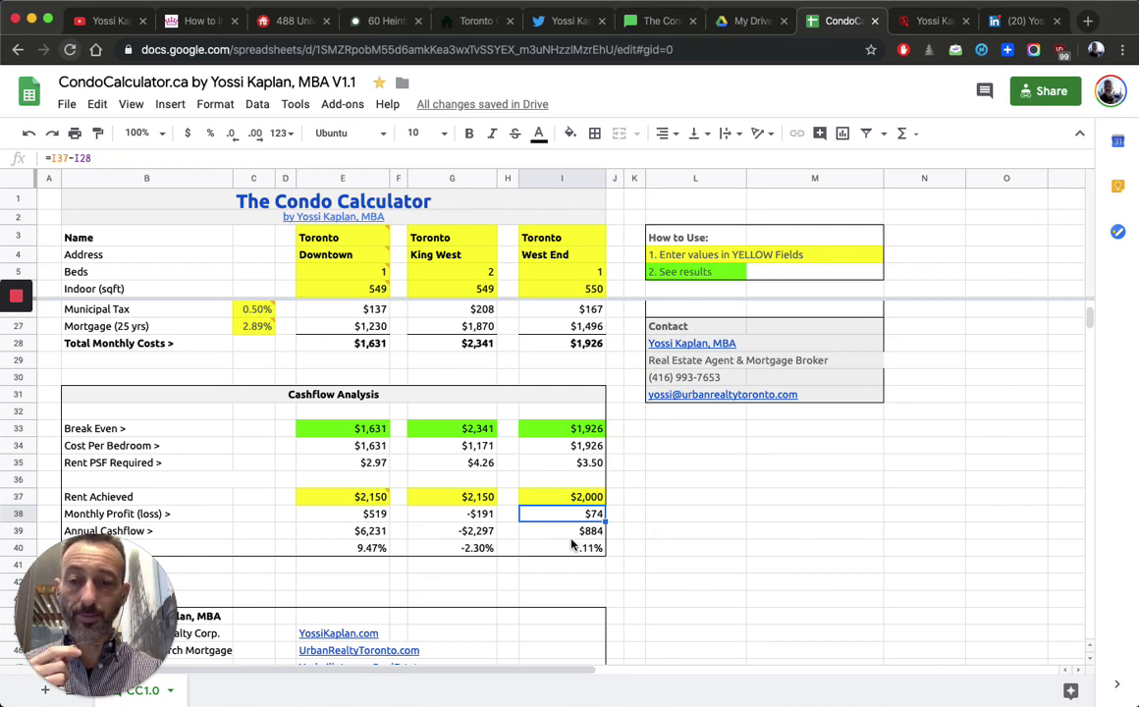
scroll(573, 545, "down", 2)
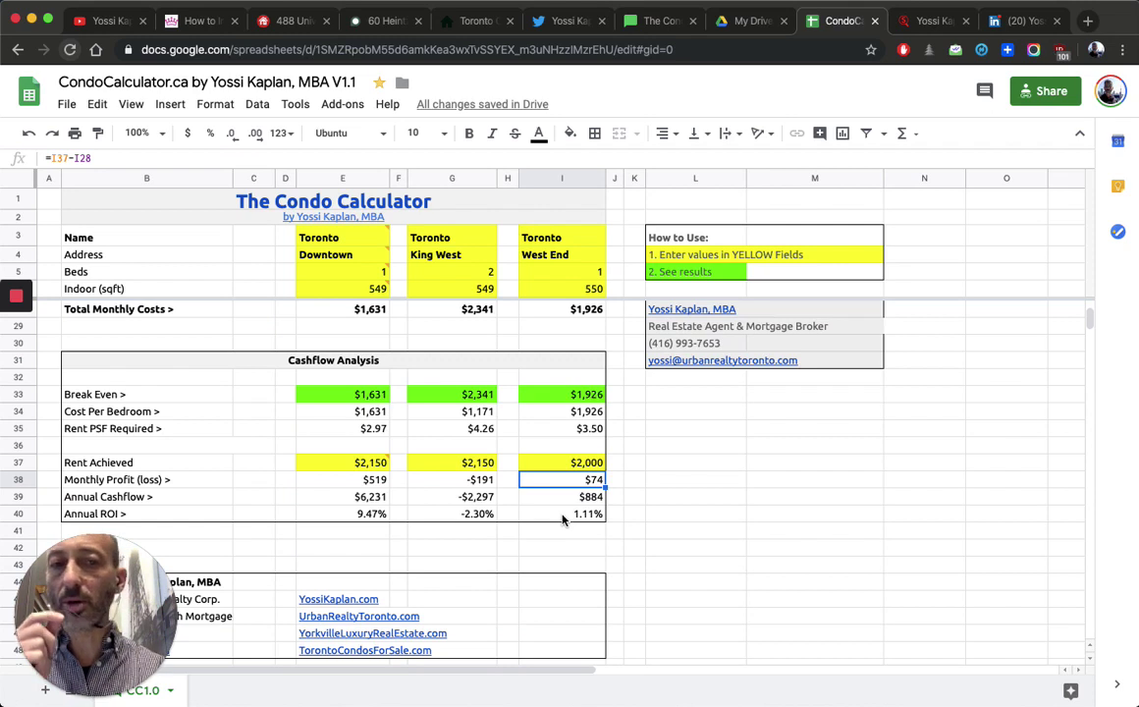
- Set the West End condo's rent achieved to 2200 and check its annual cashflow
left_click(573, 465)
type("2200")
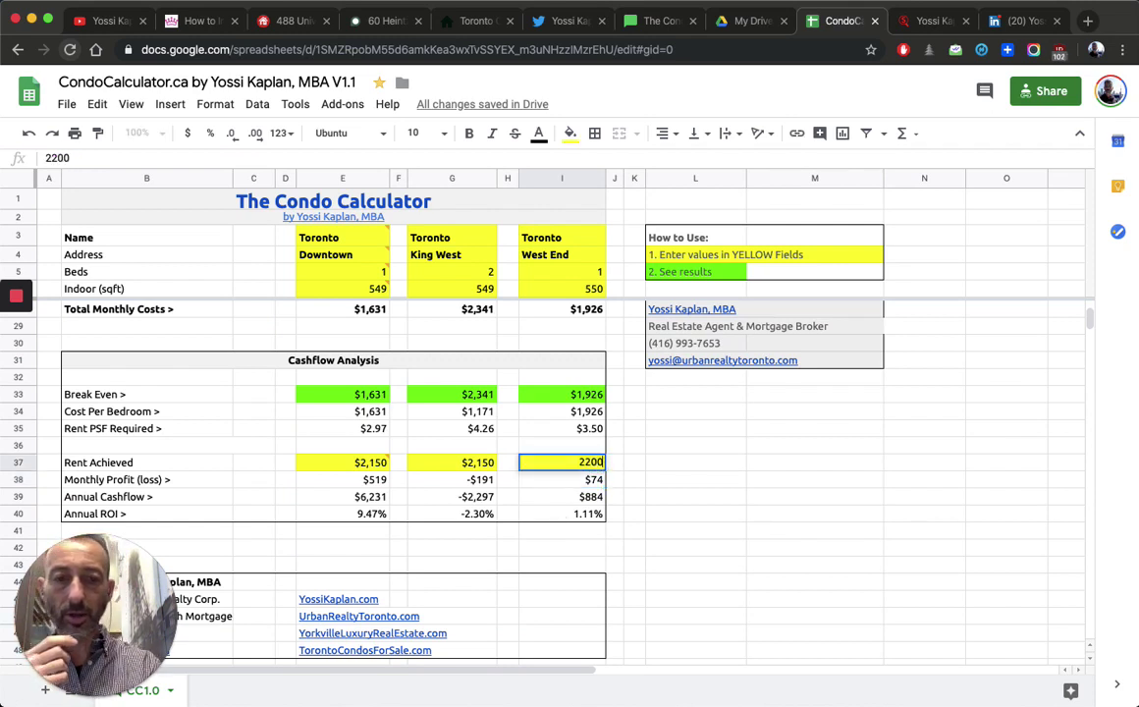
key("Return")
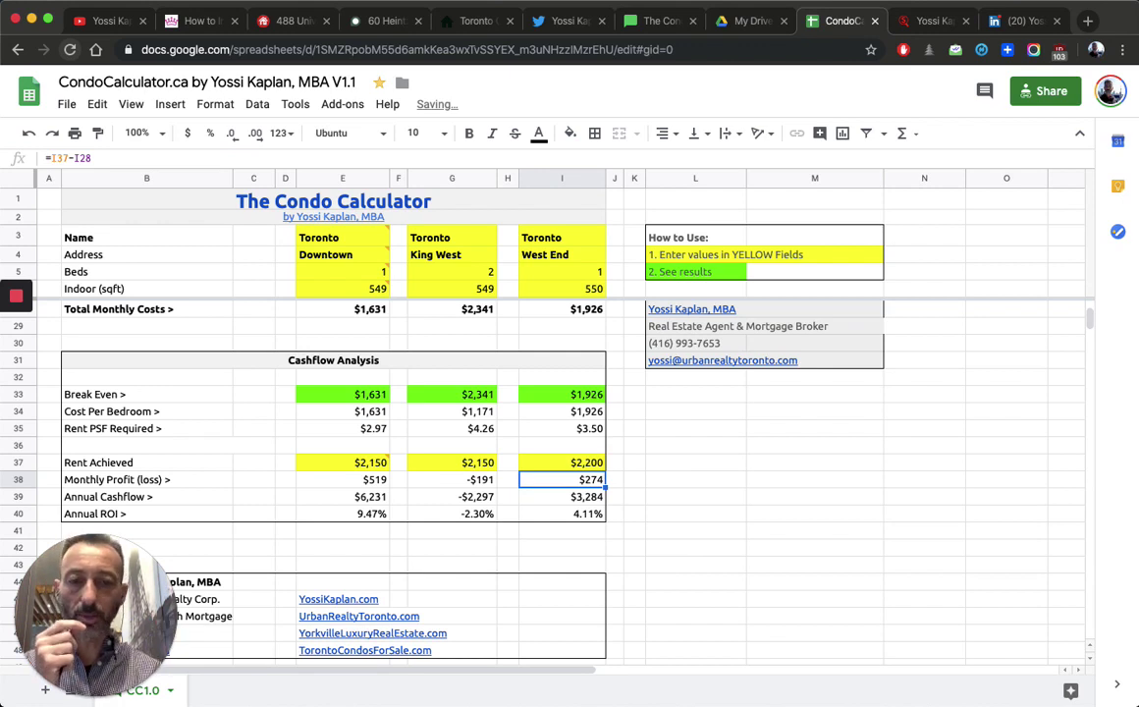
left_click(553, 503)
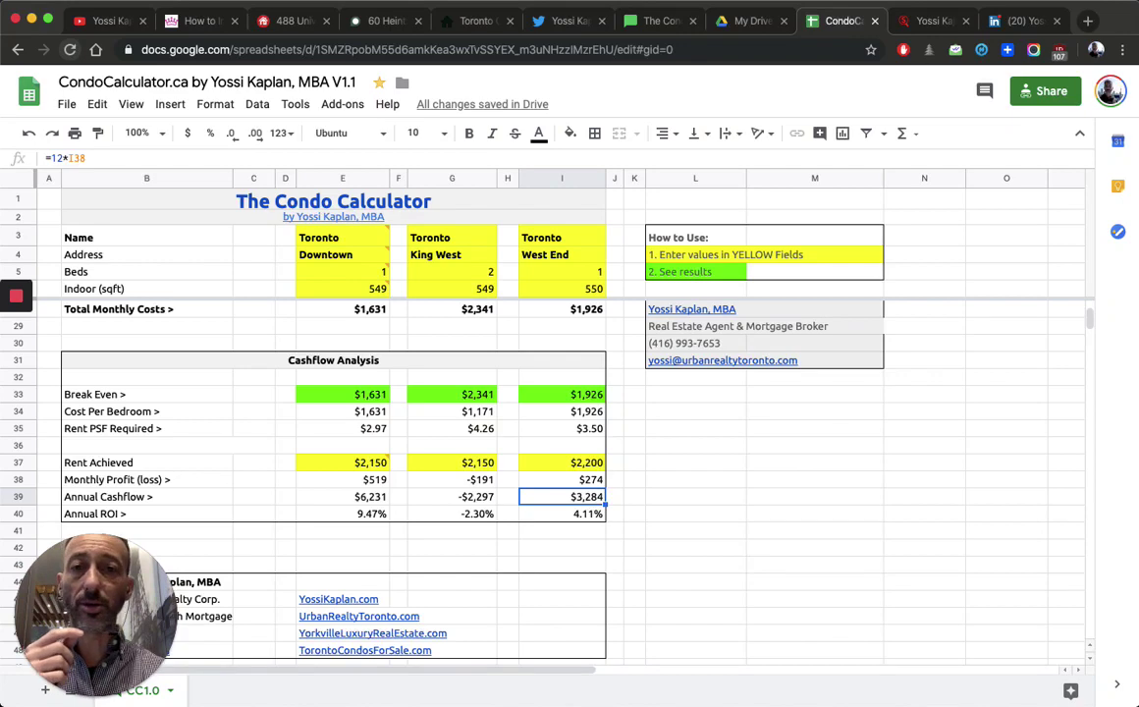
- Switch to the realtor's Twitter profile, dismiss the login prompt and browse the recent tweets about listings and videos
left_click(565, 21)
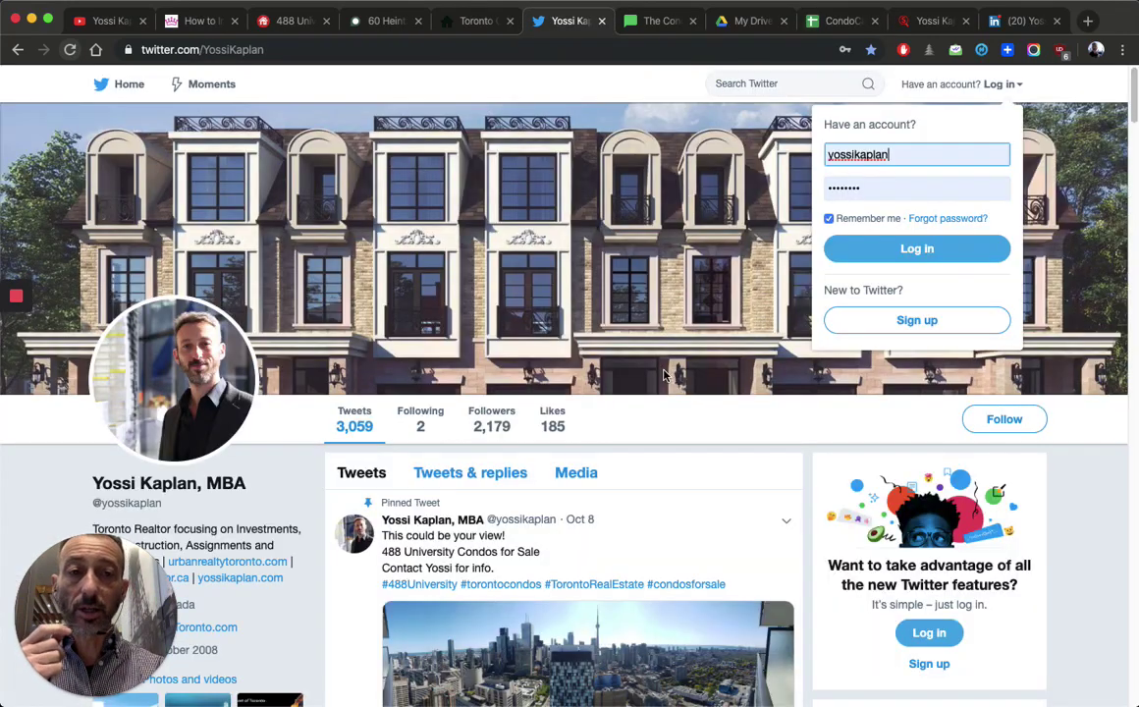
left_click(994, 452)
scroll(712, 506, "down", 3)
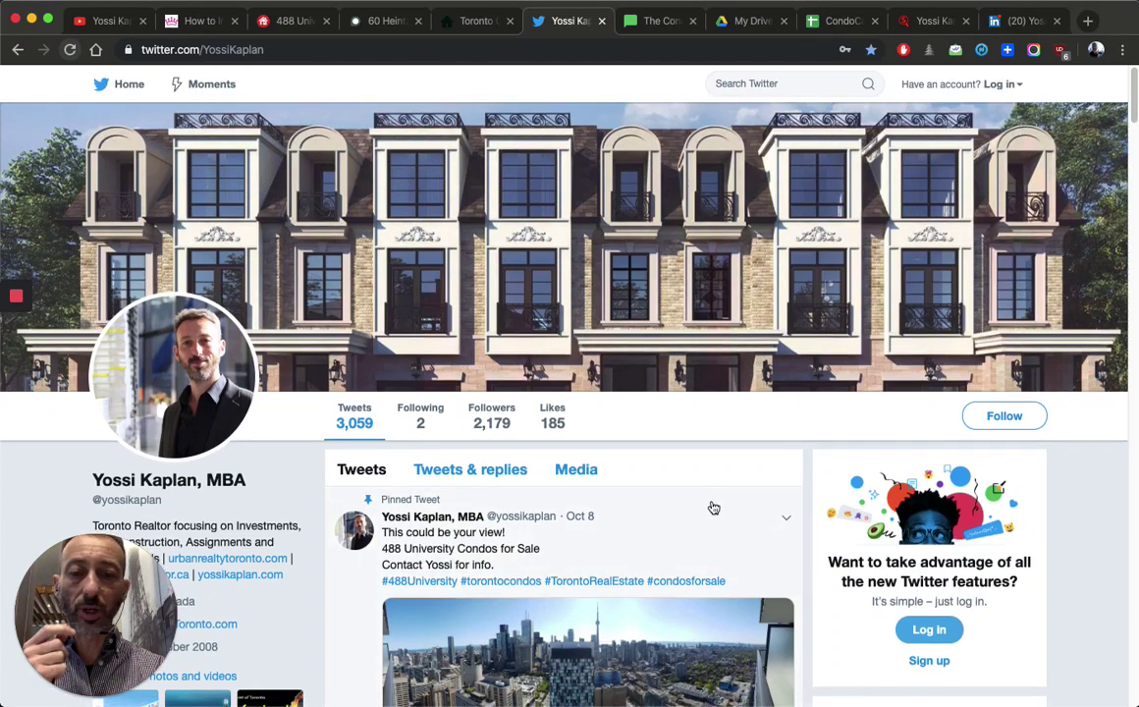
scroll(713, 506, "down", 3)
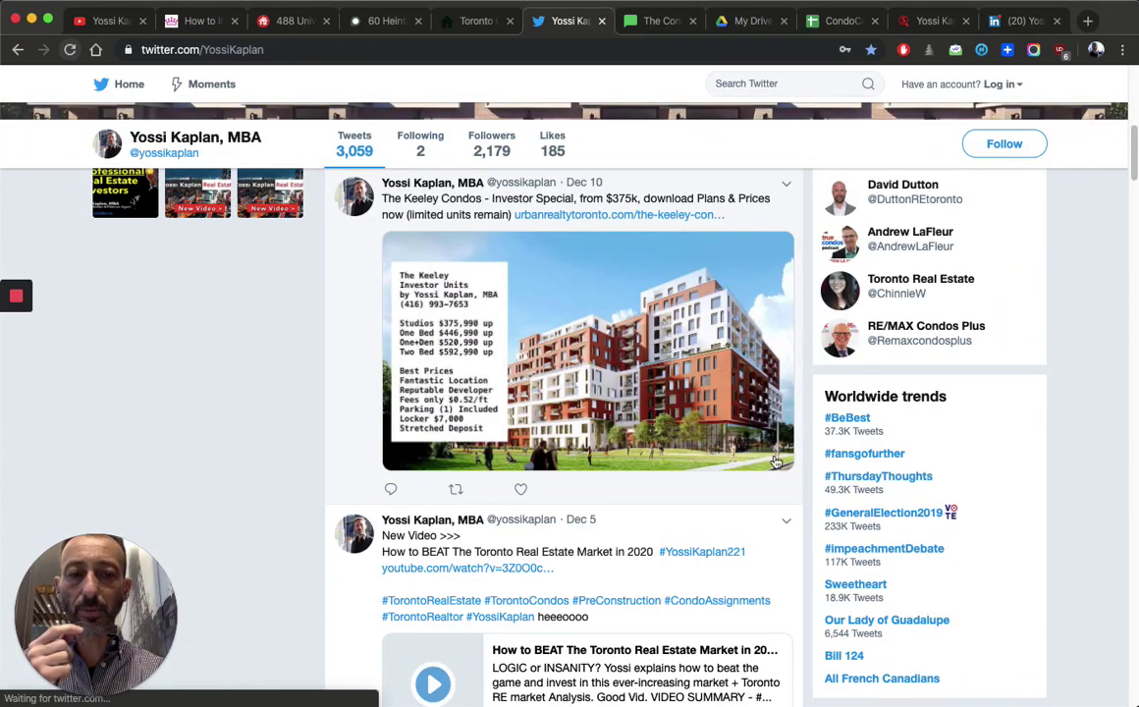
scroll(810, 461, "down", 3)
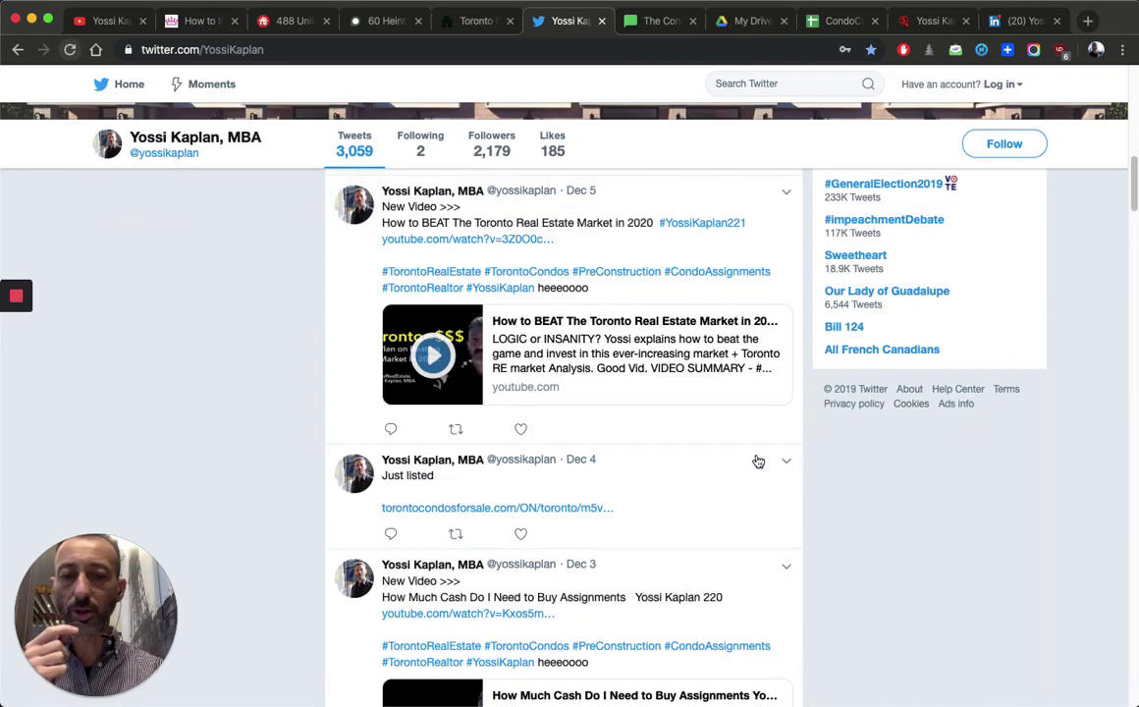
scroll(746, 463, "down", 2)
scroll(714, 479, "down", 6)
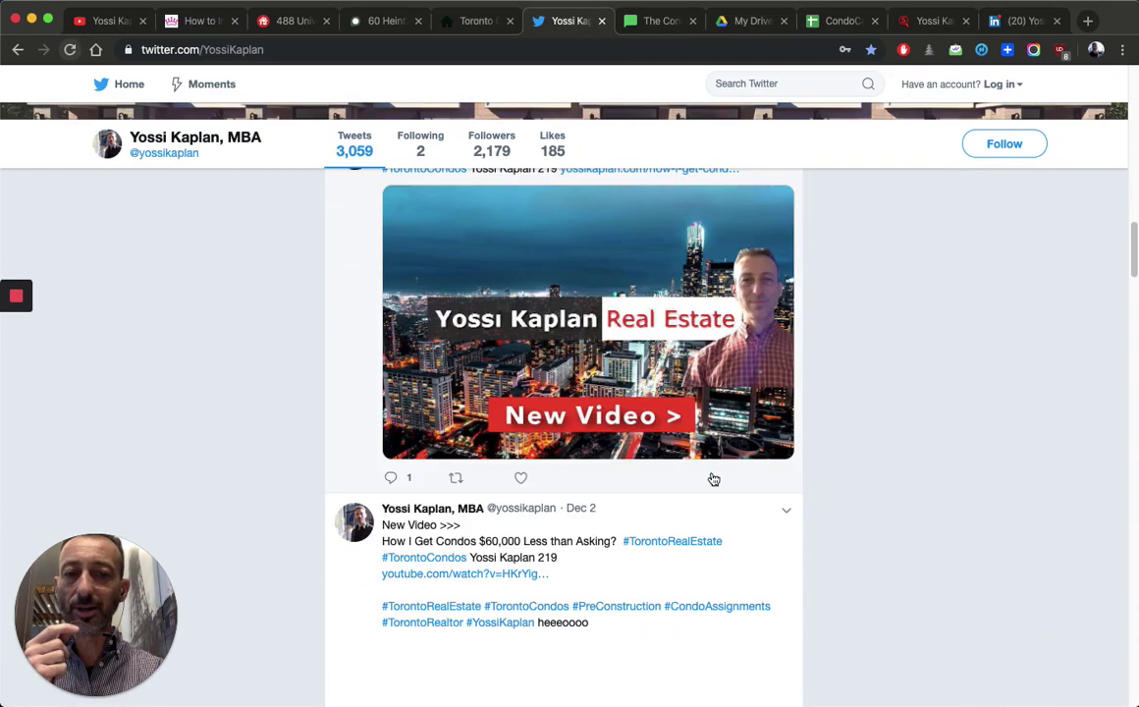
scroll(713, 479, "down", 1)
scroll(688, 432, "down", 5)
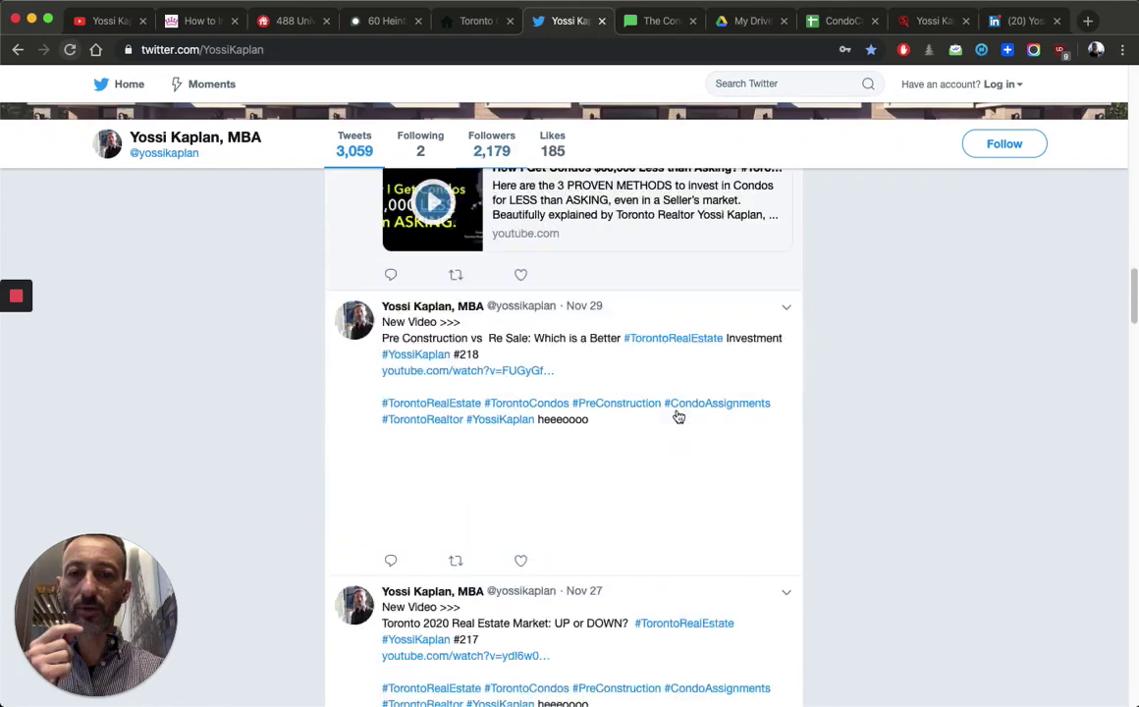
scroll(679, 417, "down", 1)
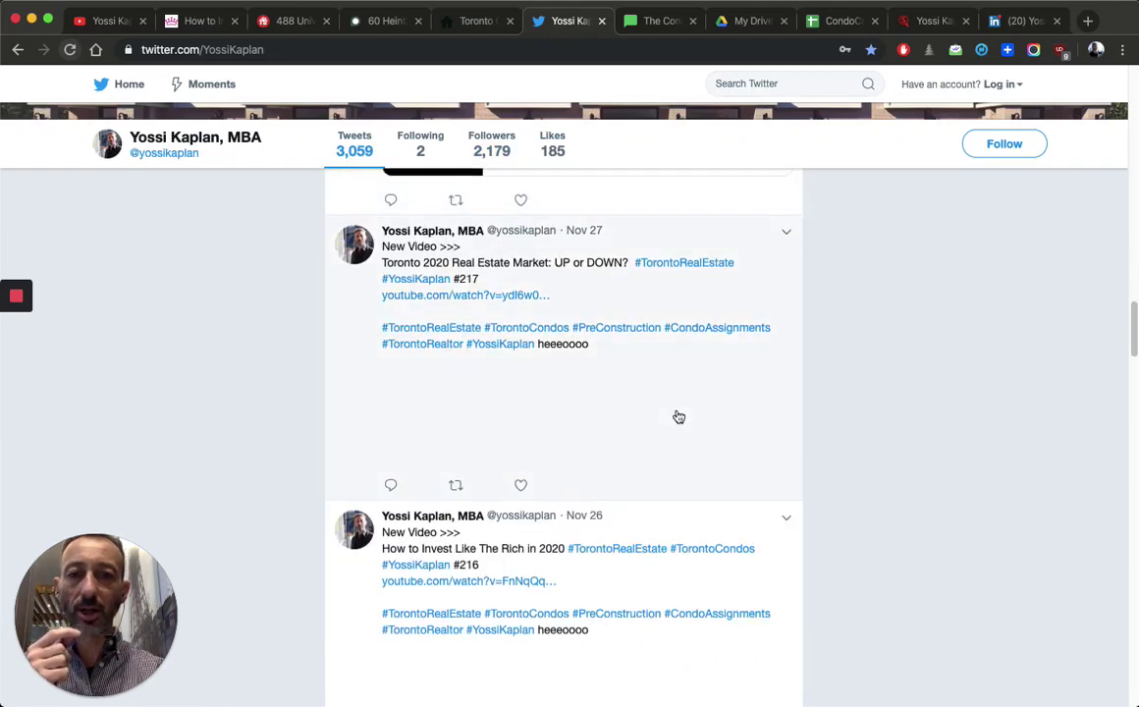
scroll(687, 402, "down", 2)
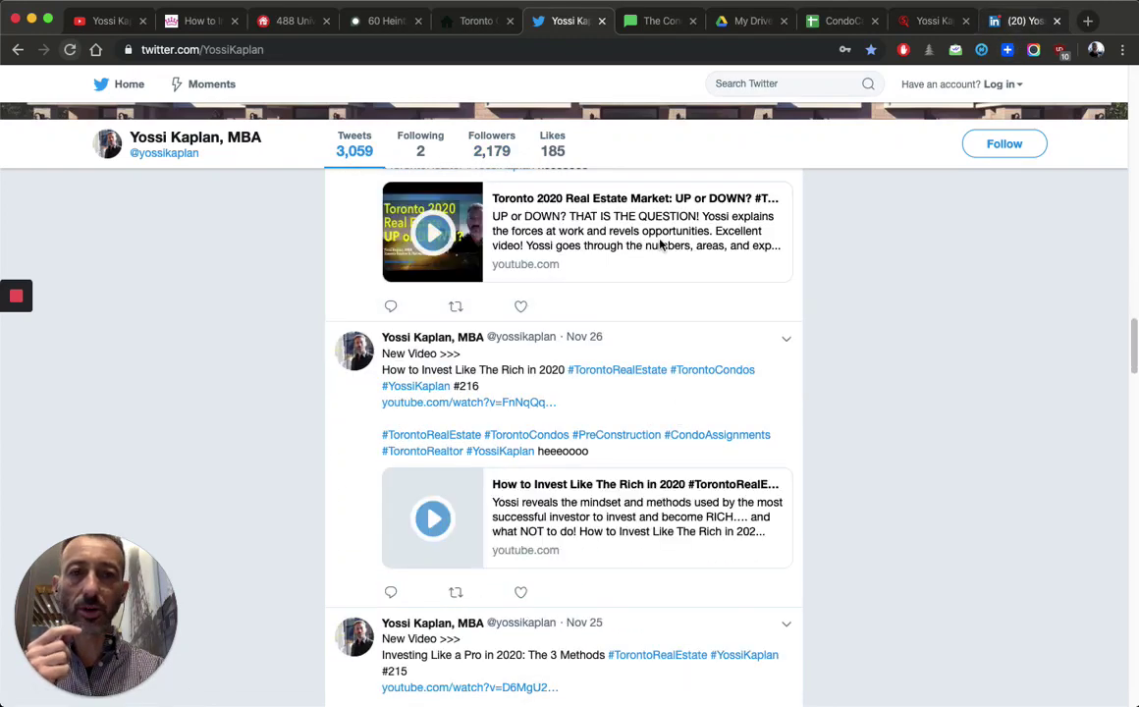
- Switch to the realtor's LinkedIn profile and highlight the follower count under Articles & activity
left_click(1016, 20)
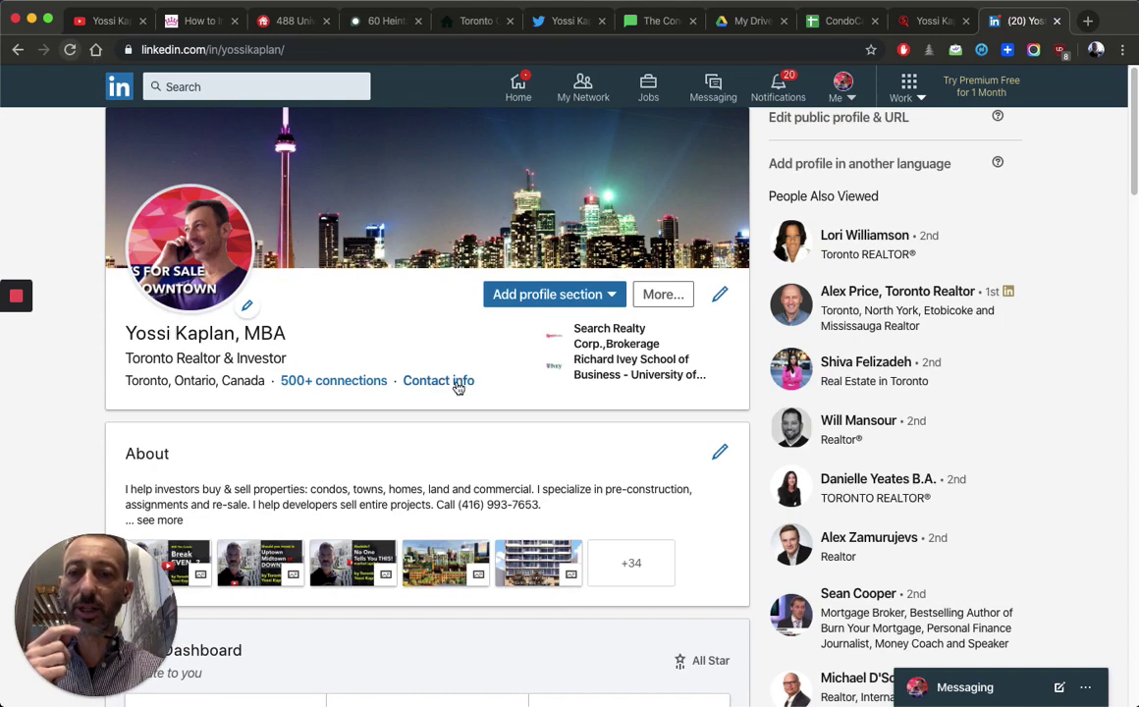
scroll(453, 381, "down", 2)
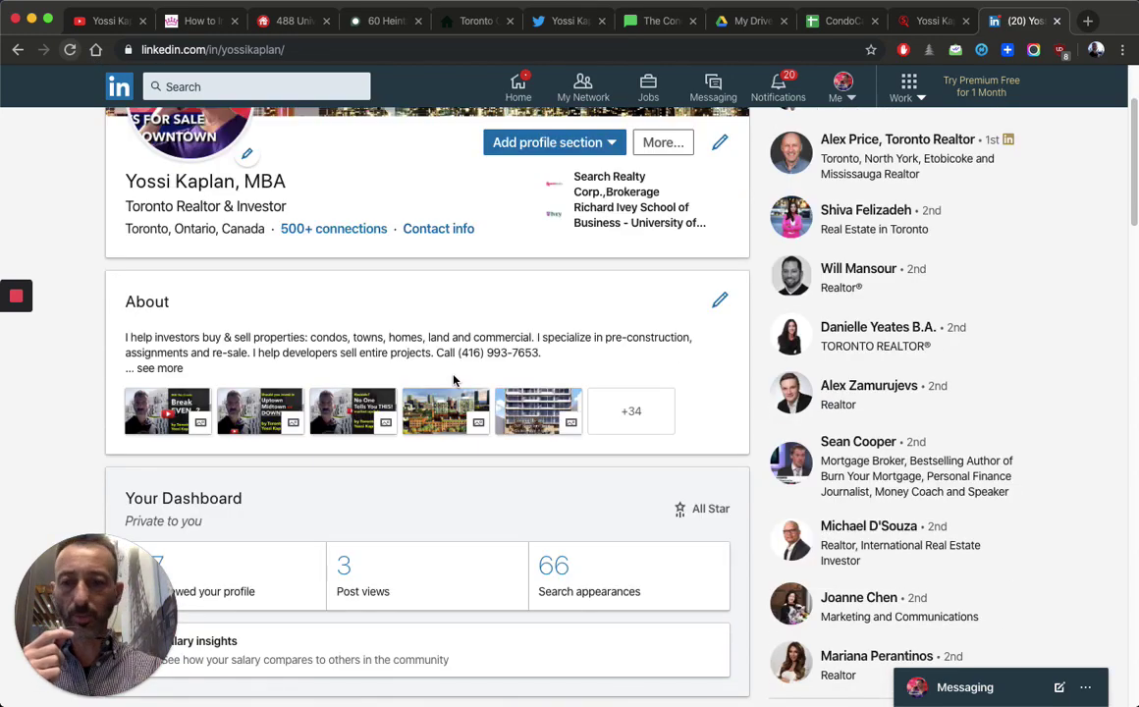
scroll(454, 381, "down", 6)
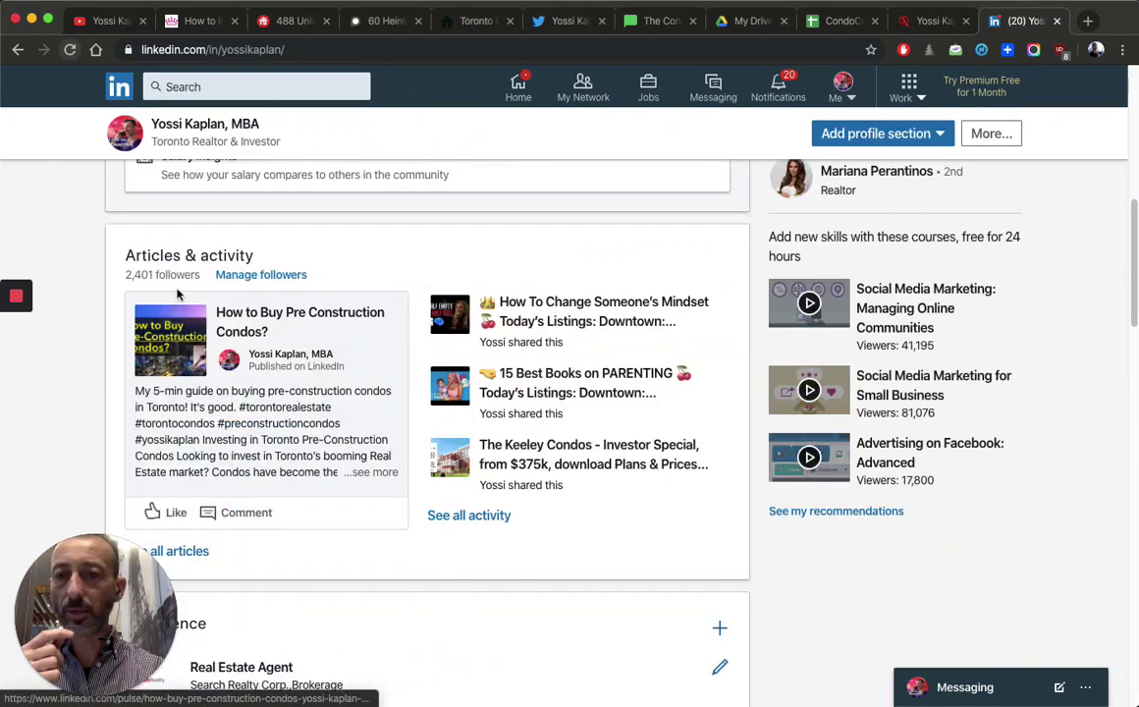
left_click_drag(121, 275, 155, 275)
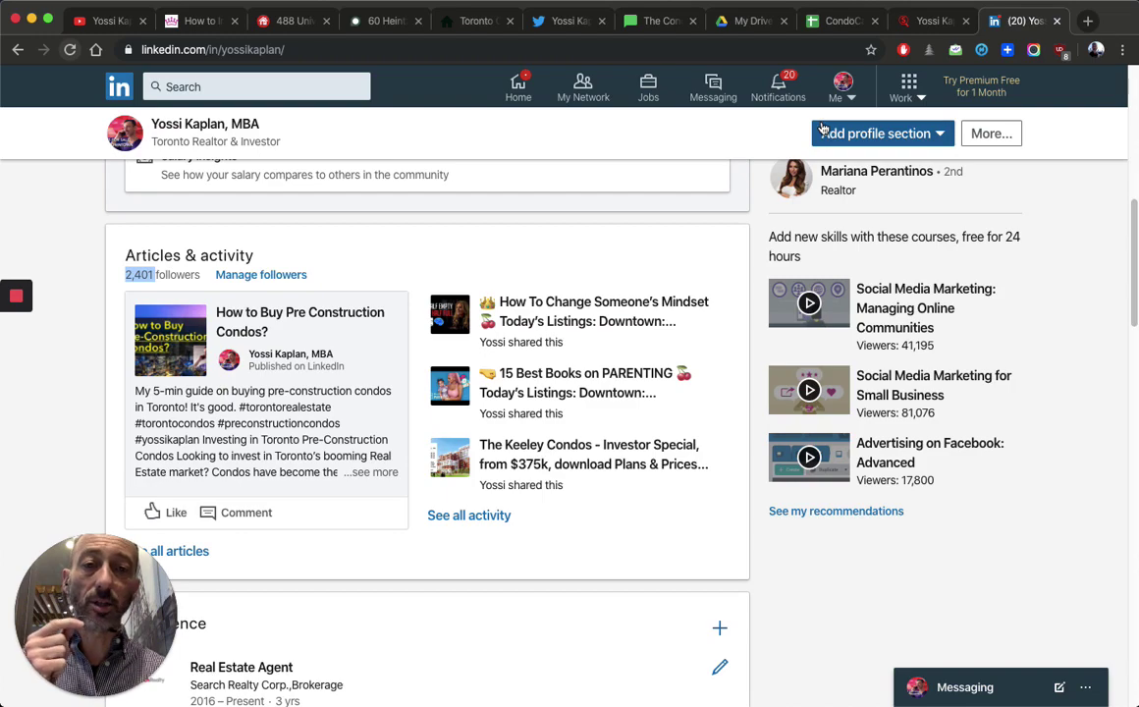
- Return to the realtor's Twitter profile and browse the older November tweets about investing
left_click(574, 24)
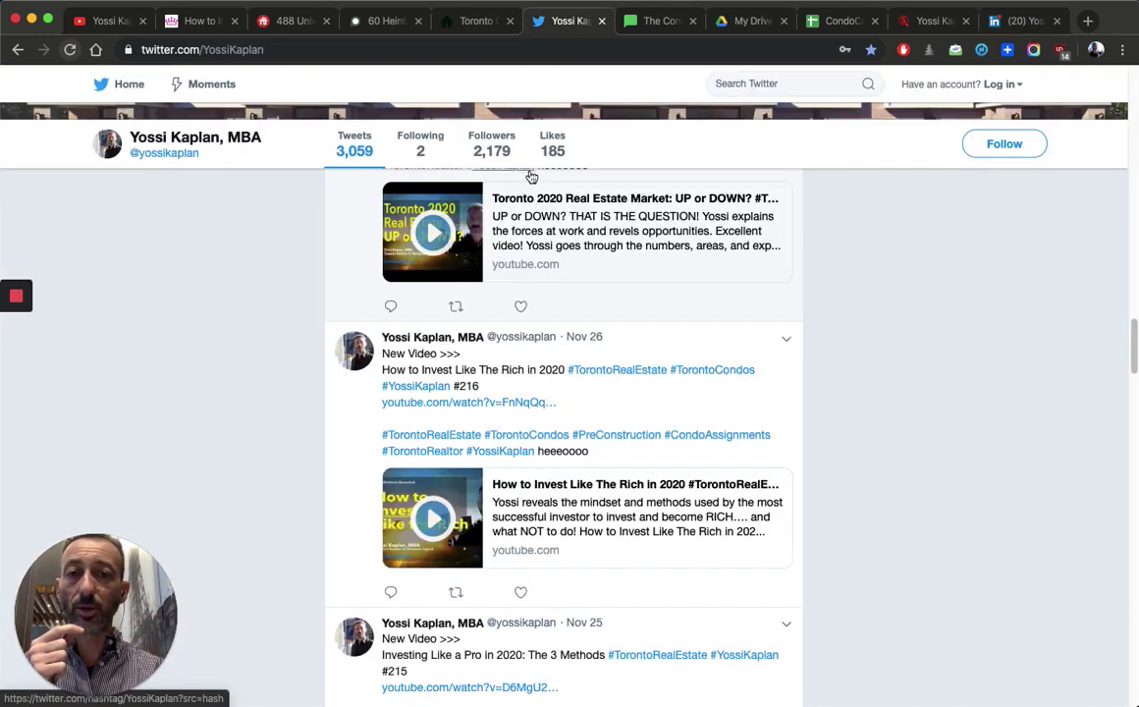
scroll(703, 329, "down", 5)
scroll(702, 330, "up", 2)
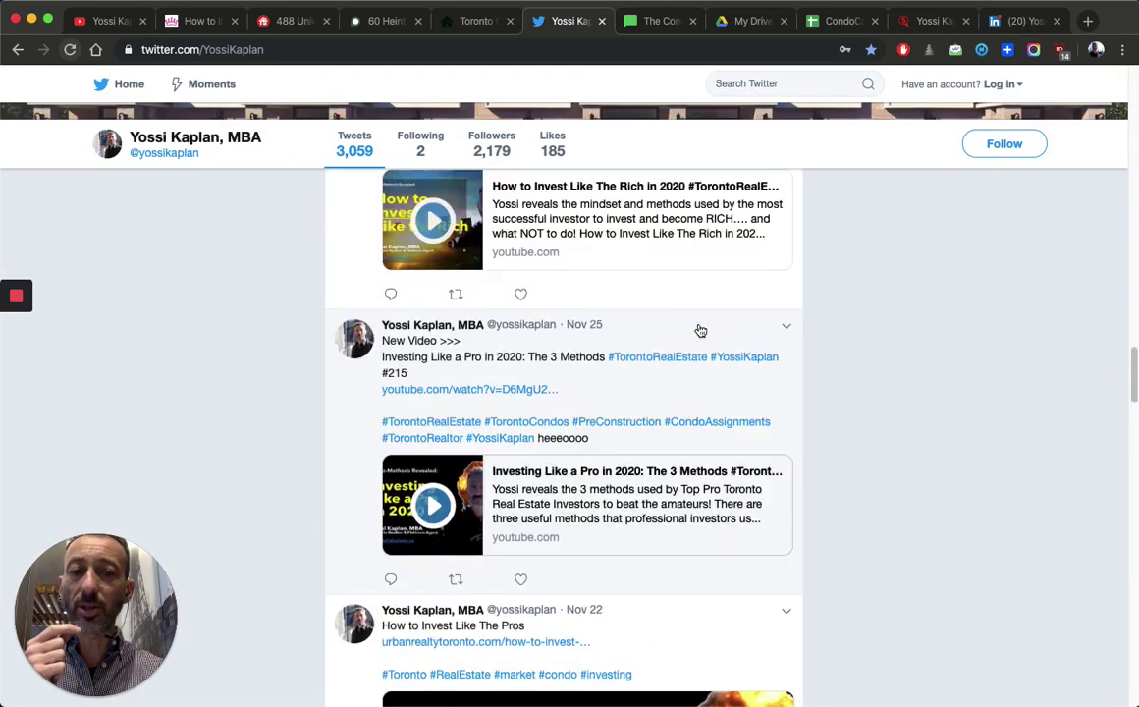
scroll(700, 331, "down", 3)
scroll(699, 329, "down", 2)
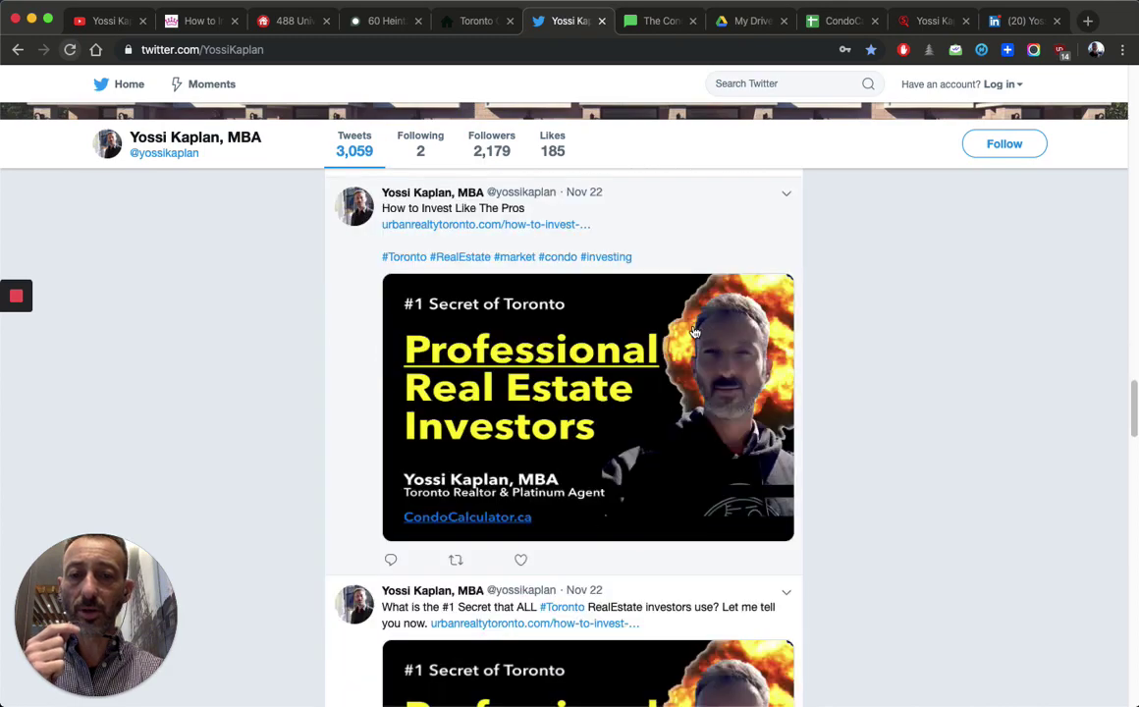
- Switch to the 488 University Ave condos page and open the YorkvilleLuxuryRealEstate.com home page from its header
left_click(285, 21)
scroll(373, 290, "up", 20)
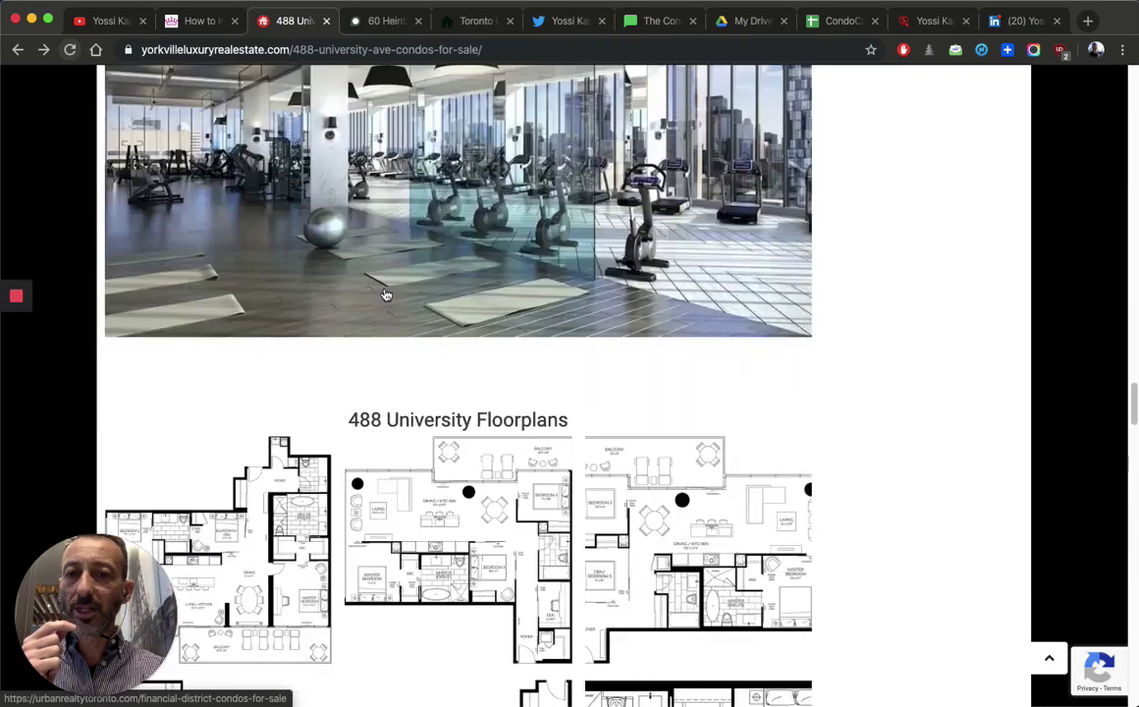
scroll(383, 297, "up", 15)
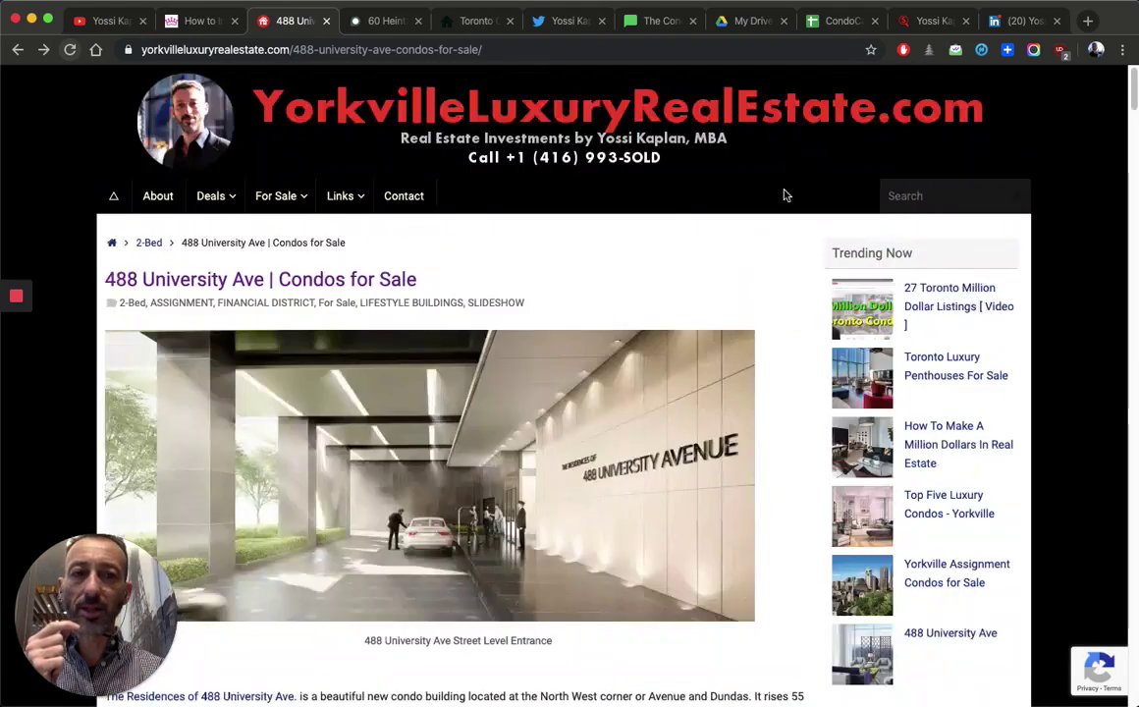
left_click(601, 128)
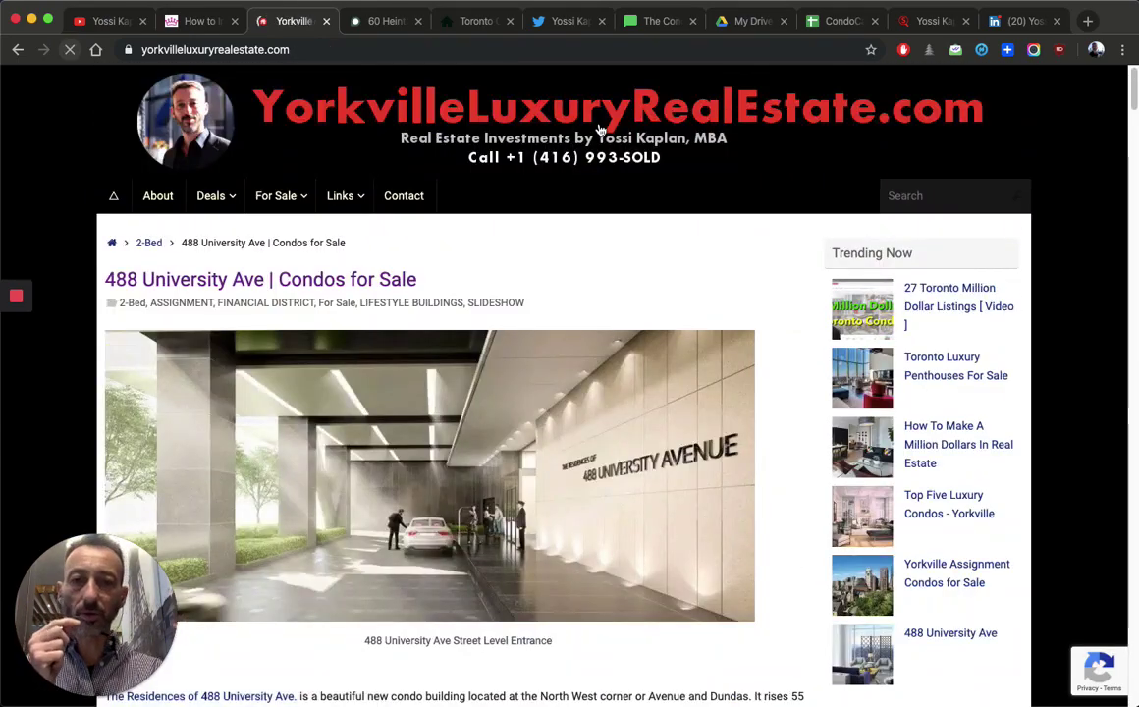